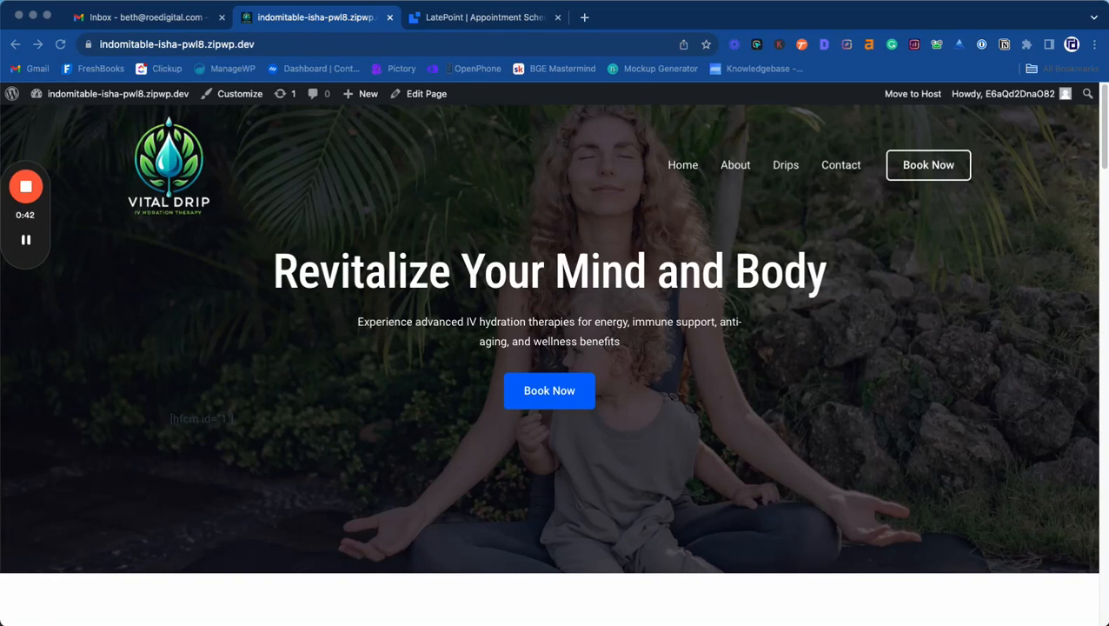
Go to the site's WordPress dashboard and open the page for adding a new plugin
mouse_move(84, 97)
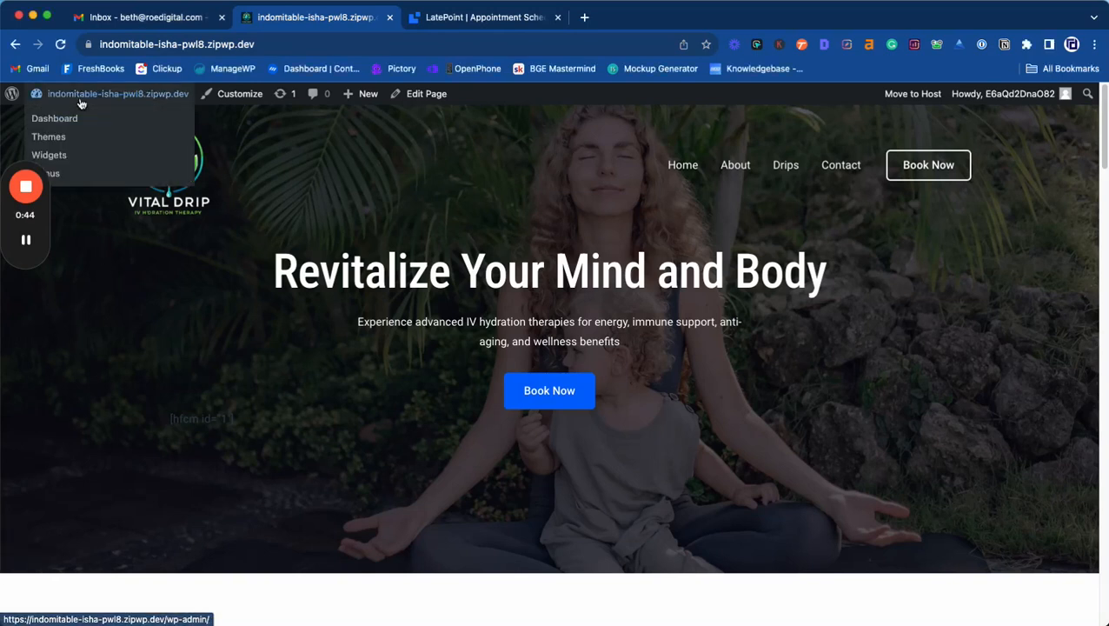
click(65, 122)
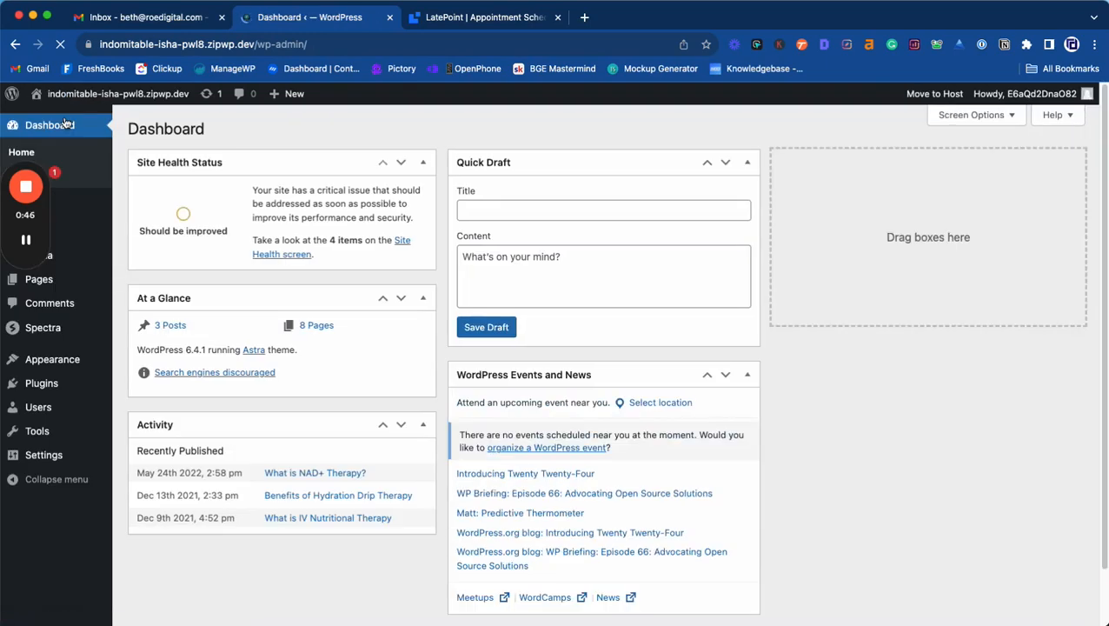
mouse_move(91, 389)
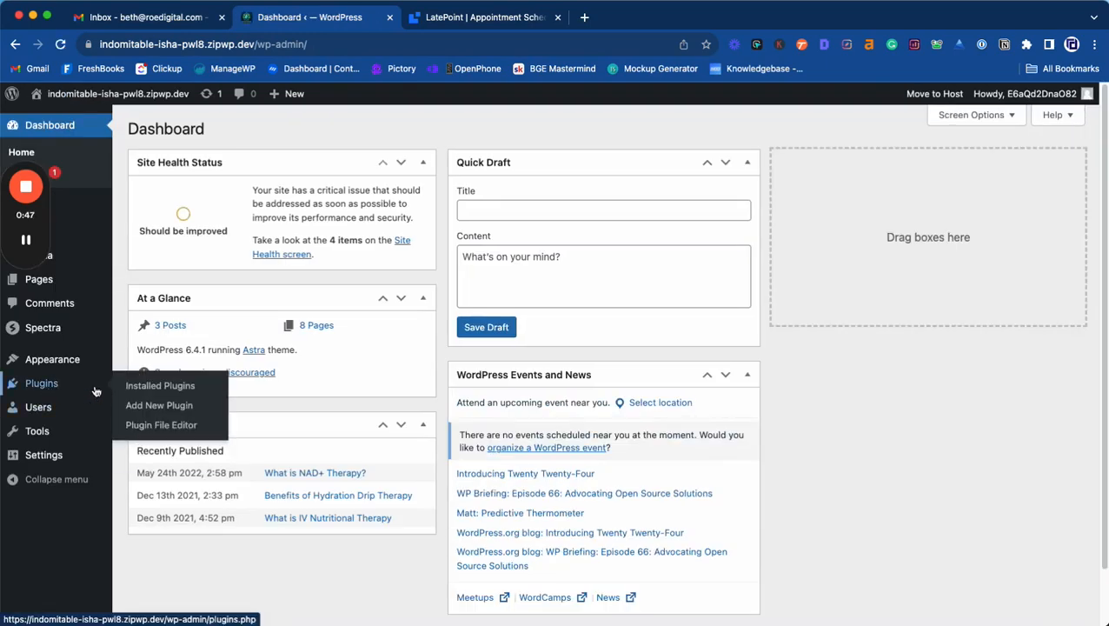
click(156, 406)
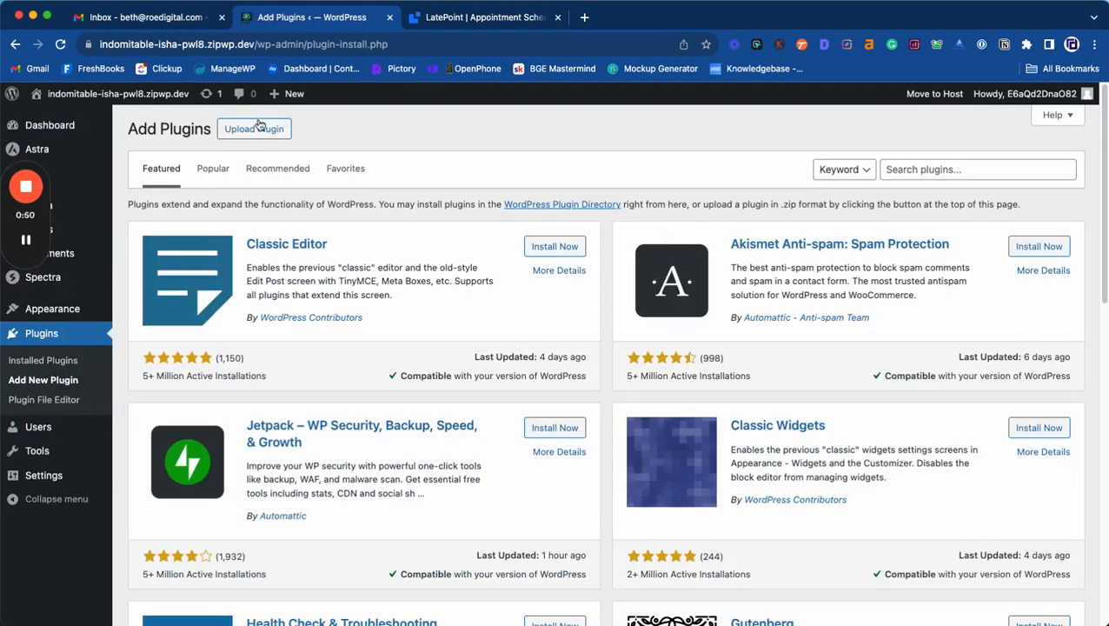
Upload latepoint.zip from the desktop's WordPress folder, then install and activate the plugin
click(260, 129)
click(500, 257)
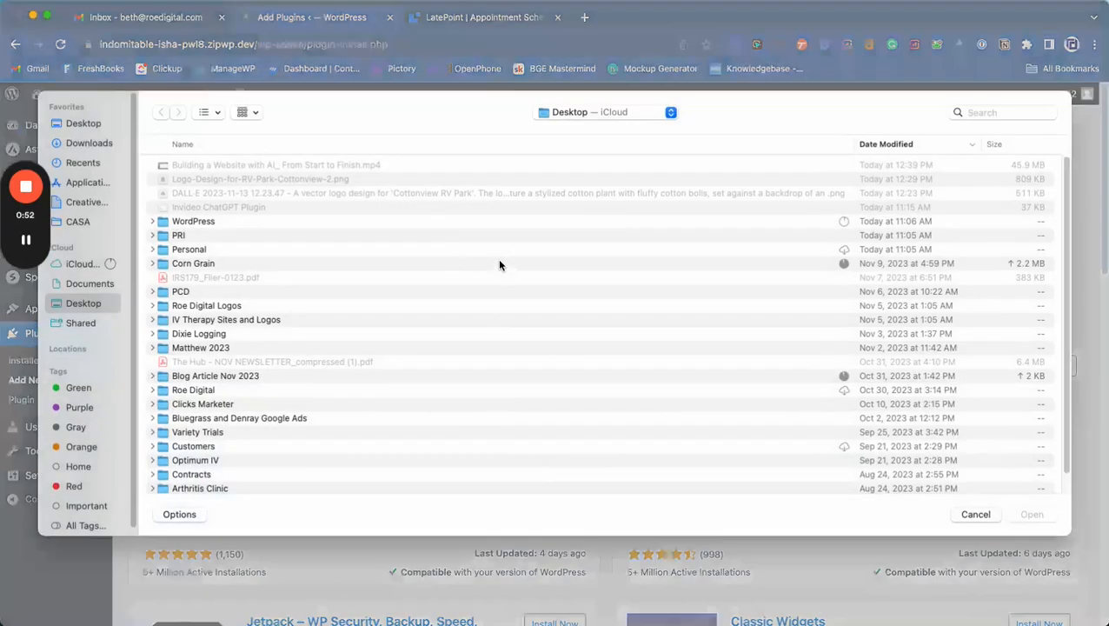
double_click(200, 221)
double_click(203, 164)
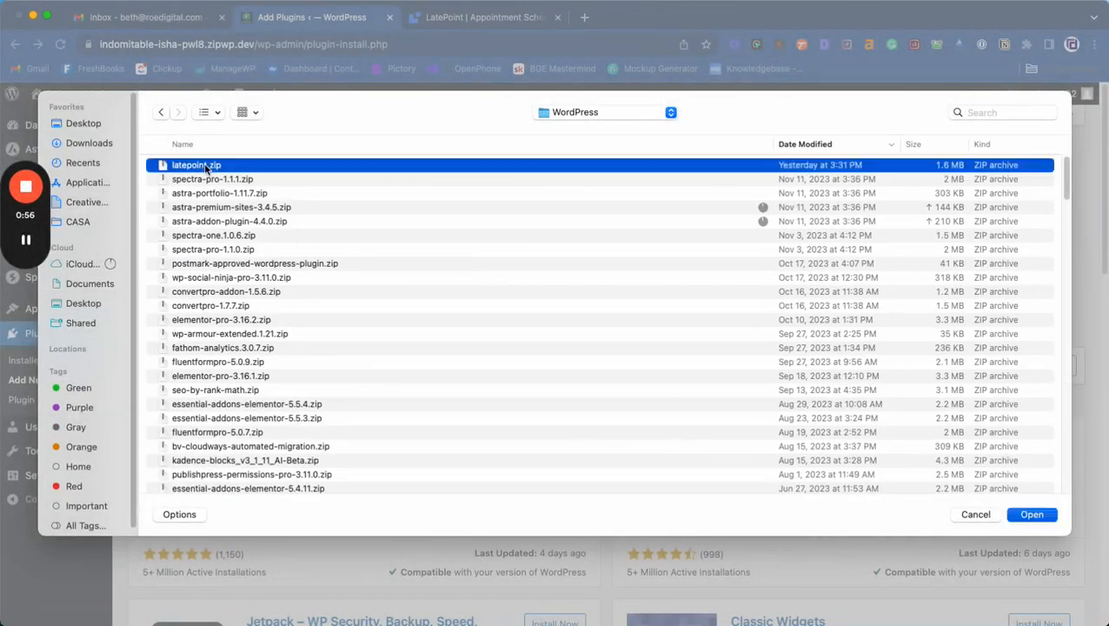
click(699, 259)
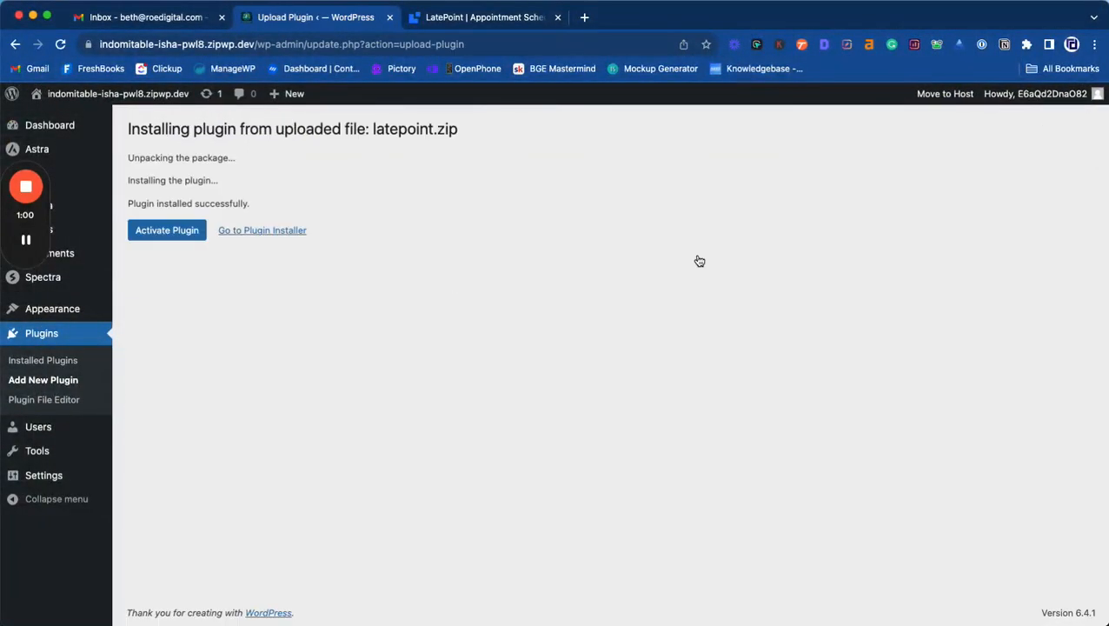
click(183, 233)
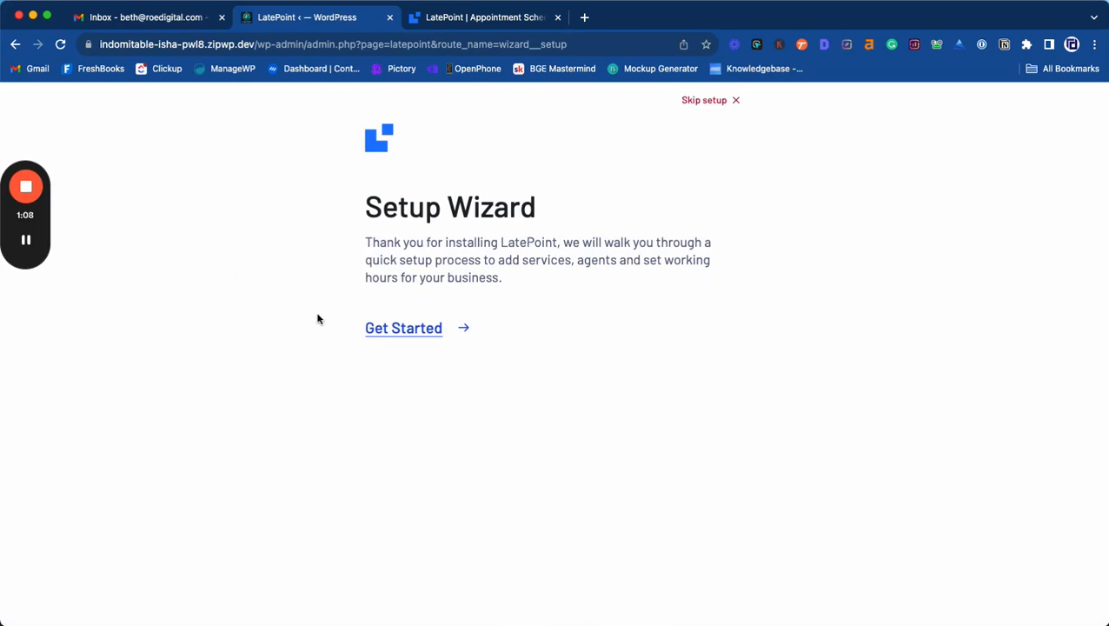
Start the LatePoint setup wizard and fill in the agent's first name, last name, e-mail address and phone number
click(411, 330)
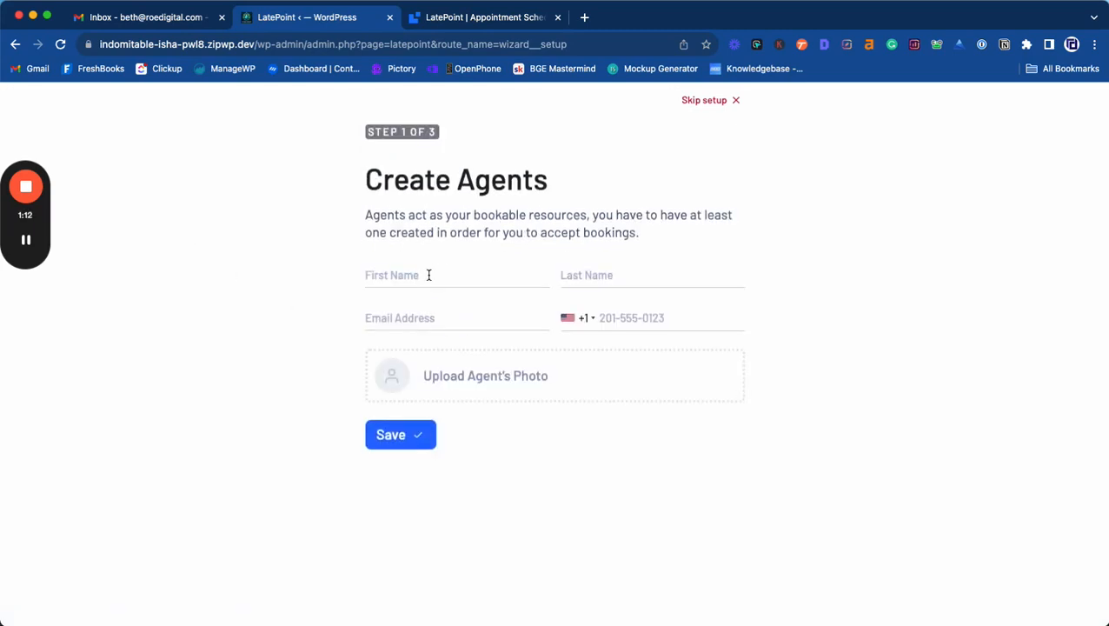
click(429, 276)
click(433, 303)
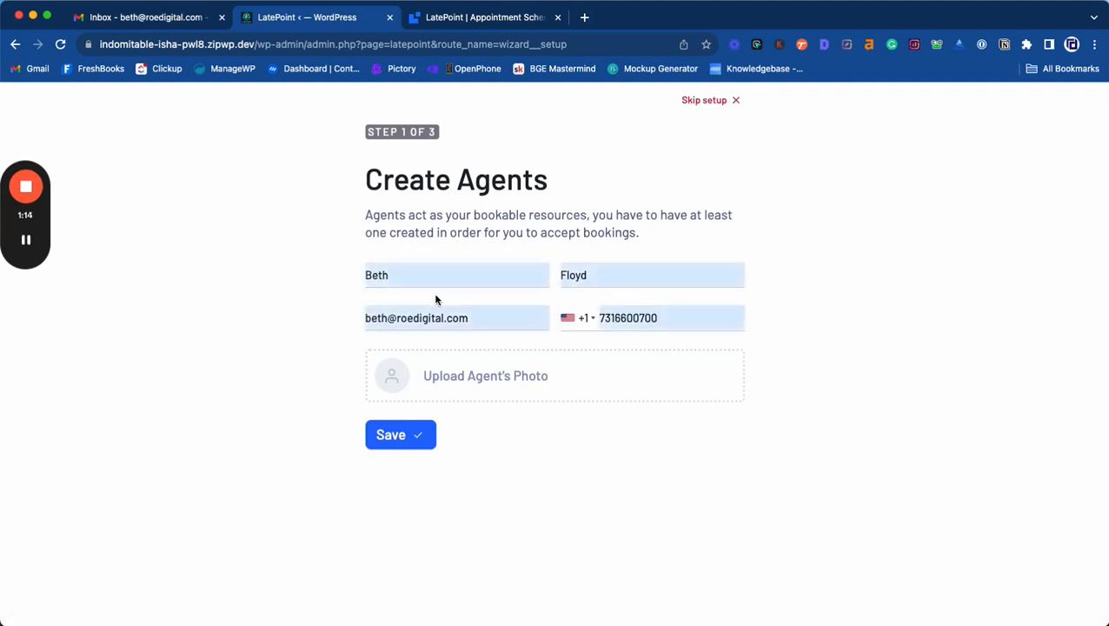
Set testimonial-skip-02.jpeg from the media library as the agent's photo and save the agent
click(405, 379)
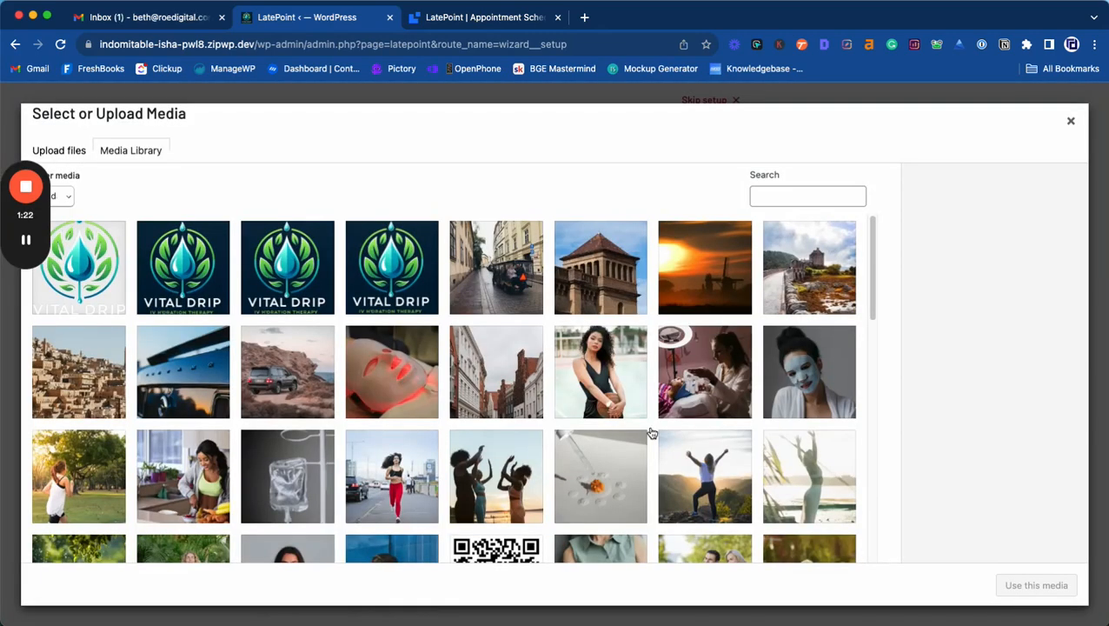
scroll(652, 433, down, 5)
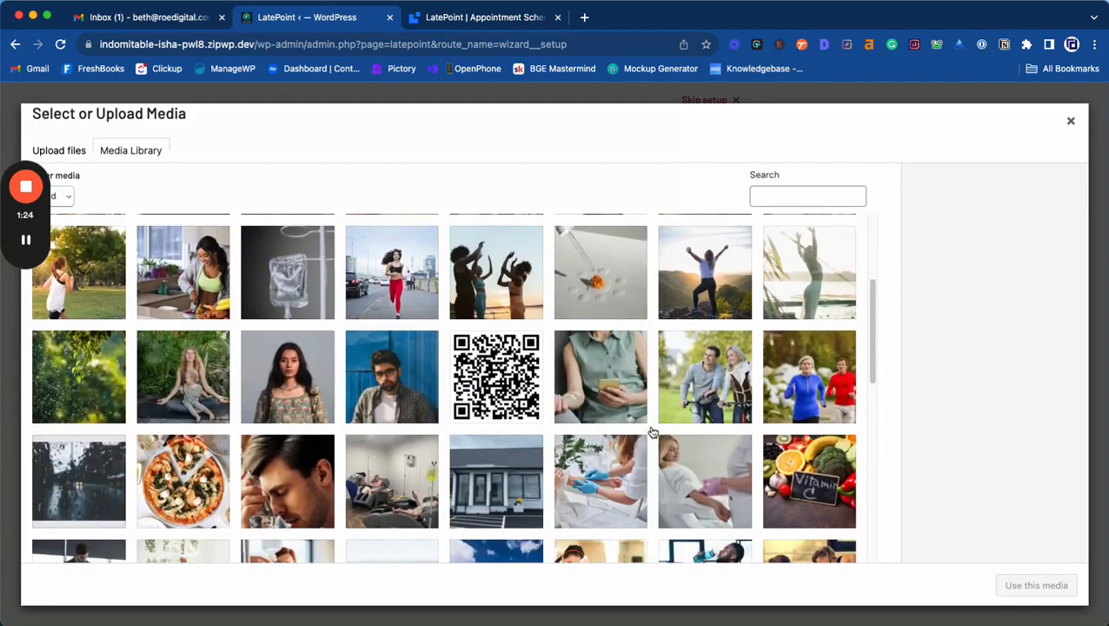
click(292, 380)
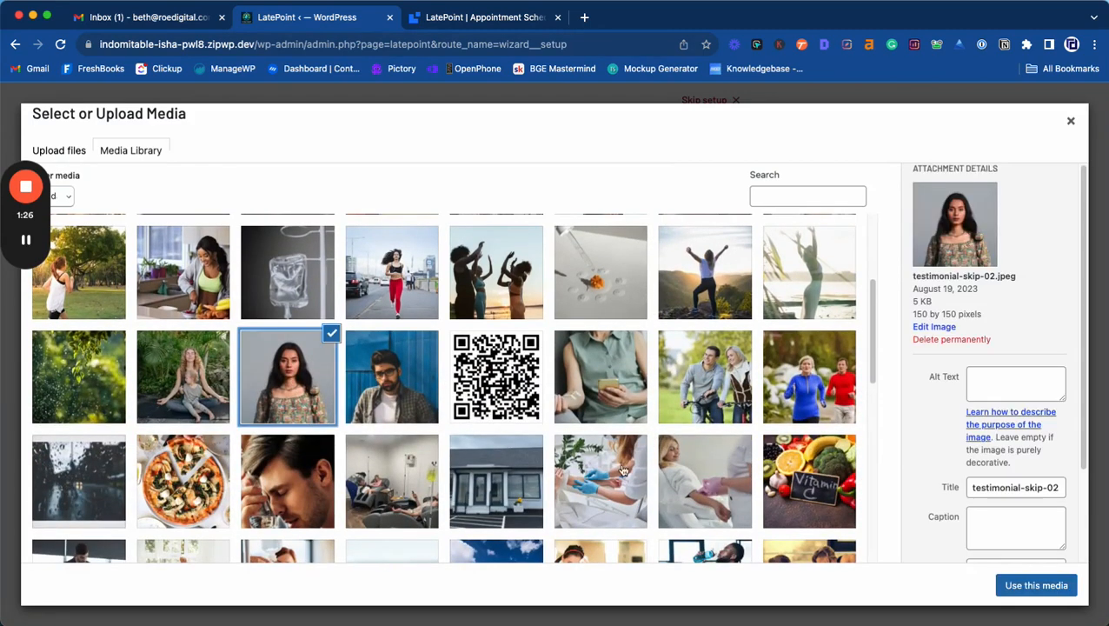
click(1046, 587)
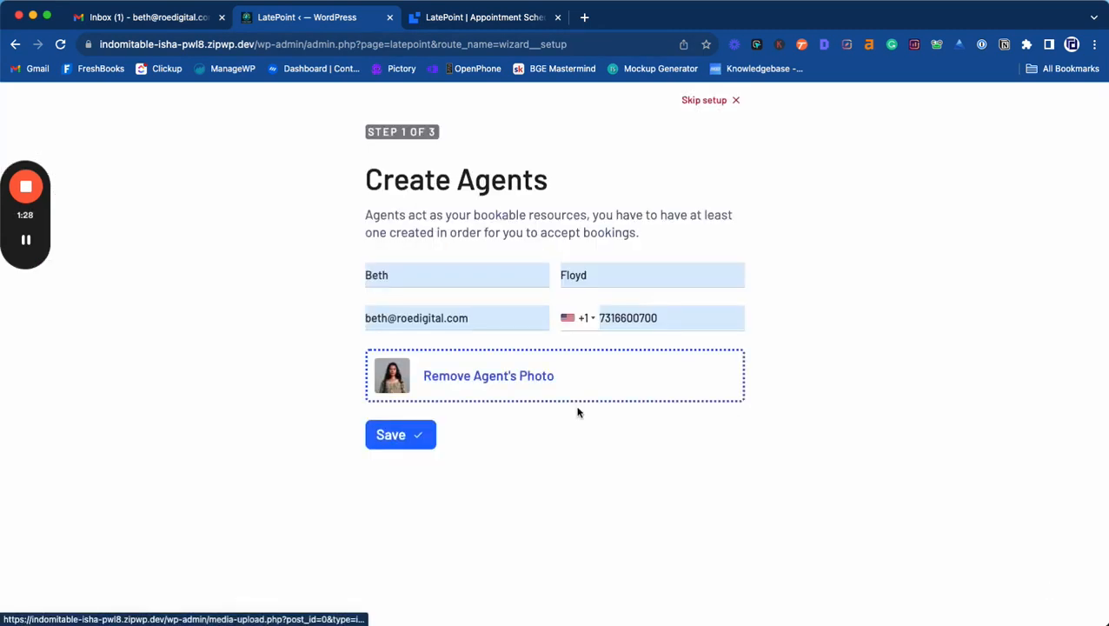
click(400, 435)
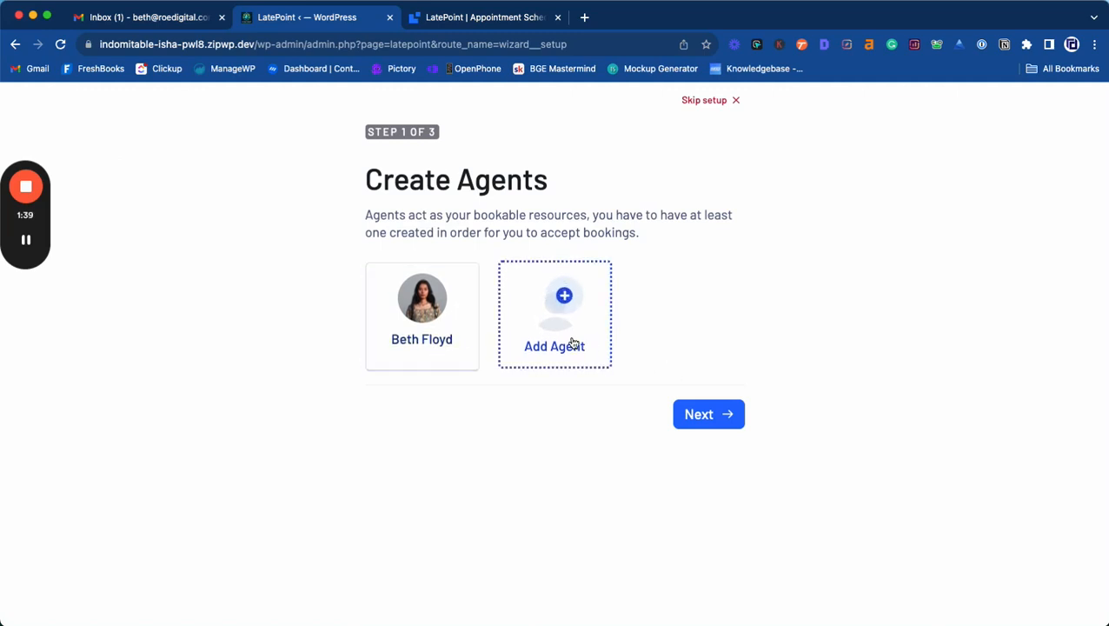
Proceed to the services stage and save a service named Energy Boost with the Fit-Drip.jpg image from the media library
click(708, 415)
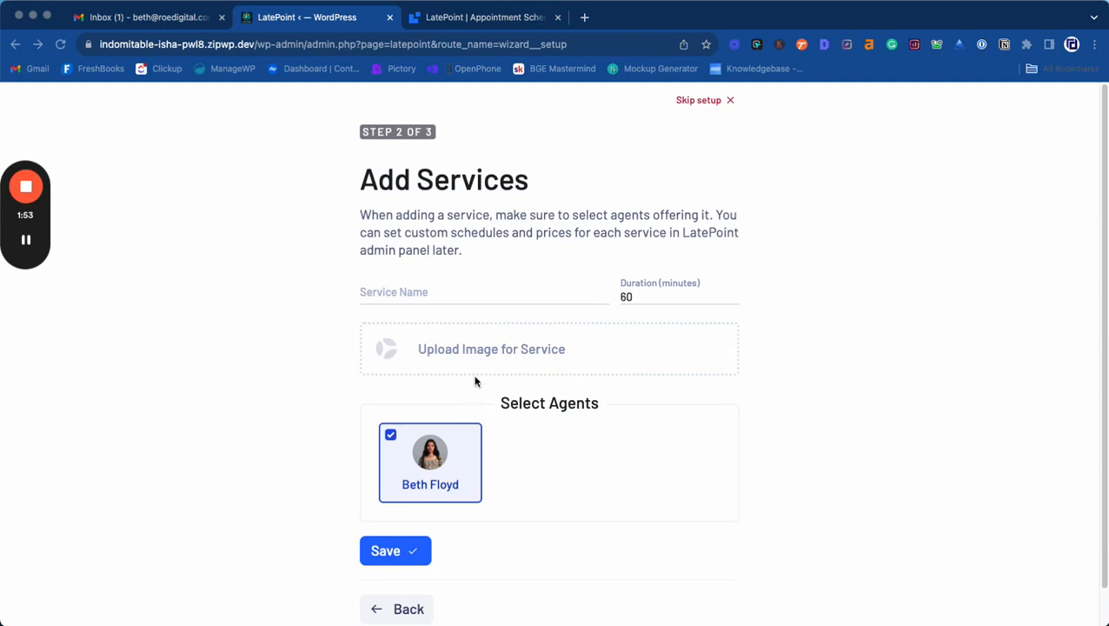
click(414, 296)
text(Energy Boost)
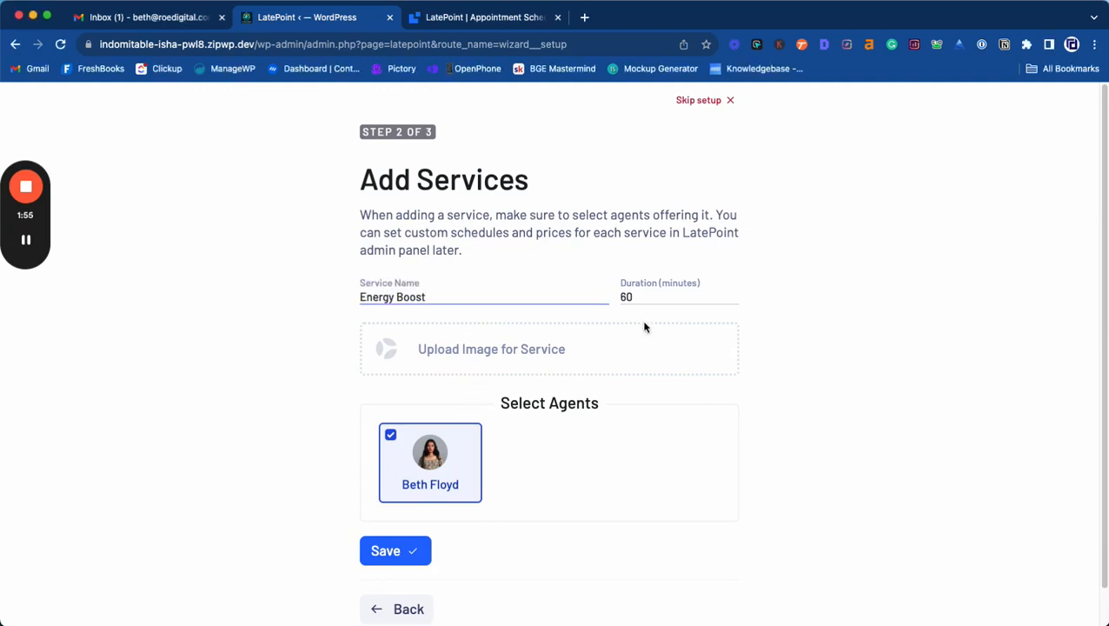
click(546, 349)
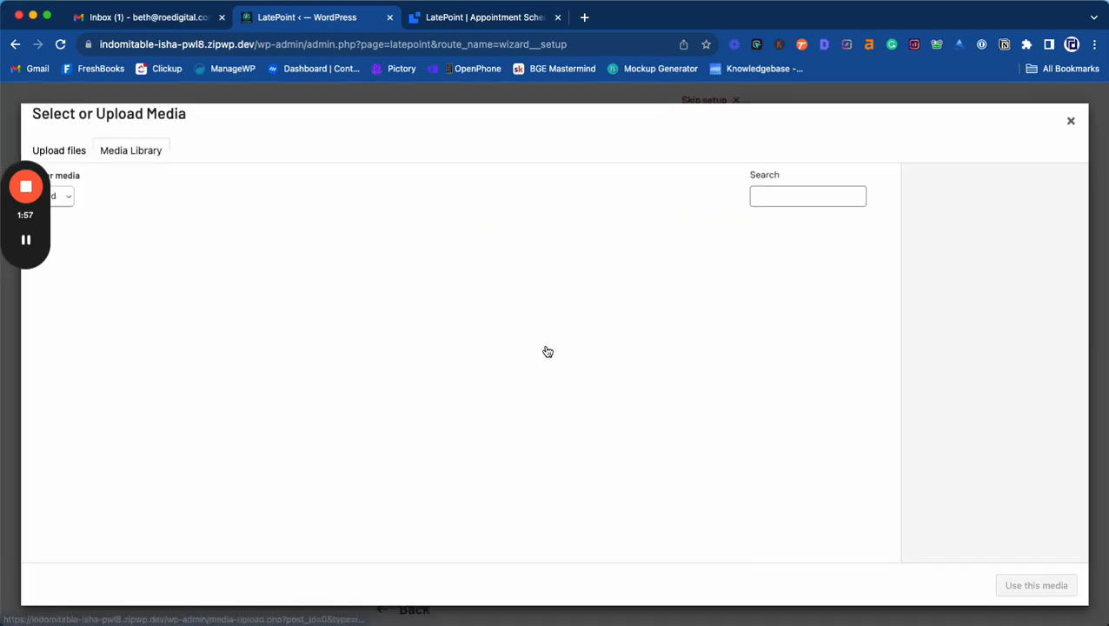
scroll(700, 414, down, 5)
scroll(700, 413, down, 2)
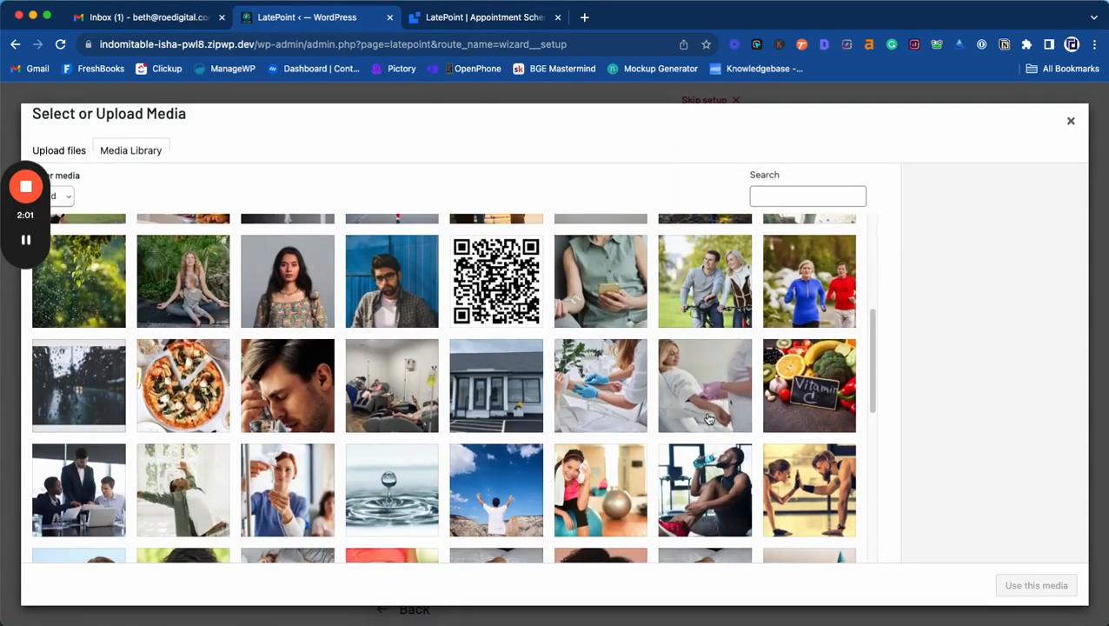
scroll(772, 404, down, 2)
click(813, 400)
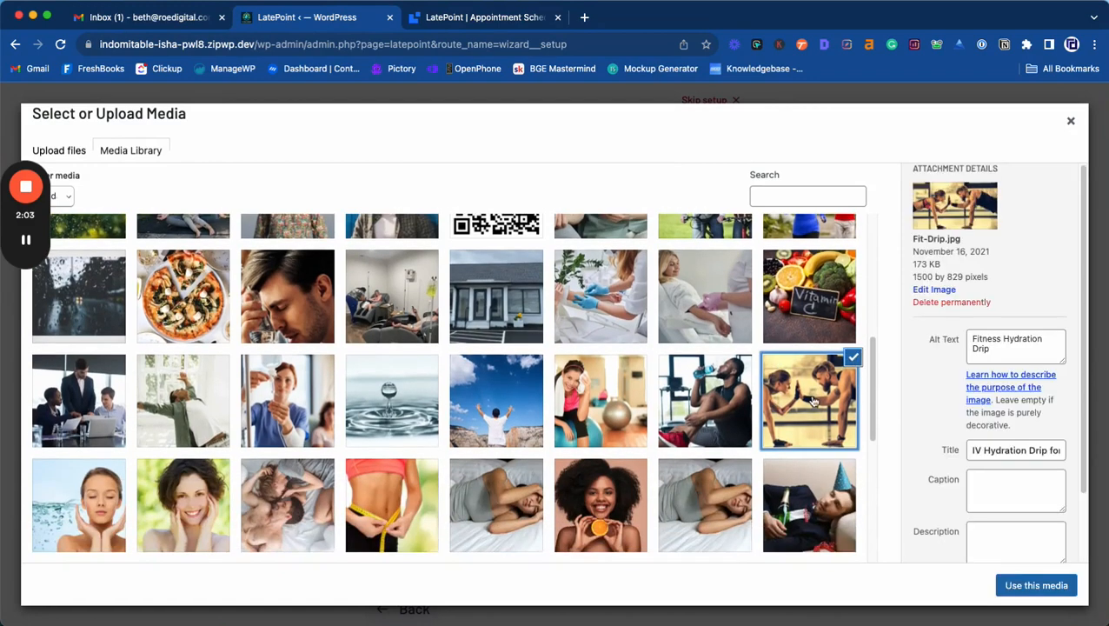
click(1024, 589)
scroll(627, 458, down, 1)
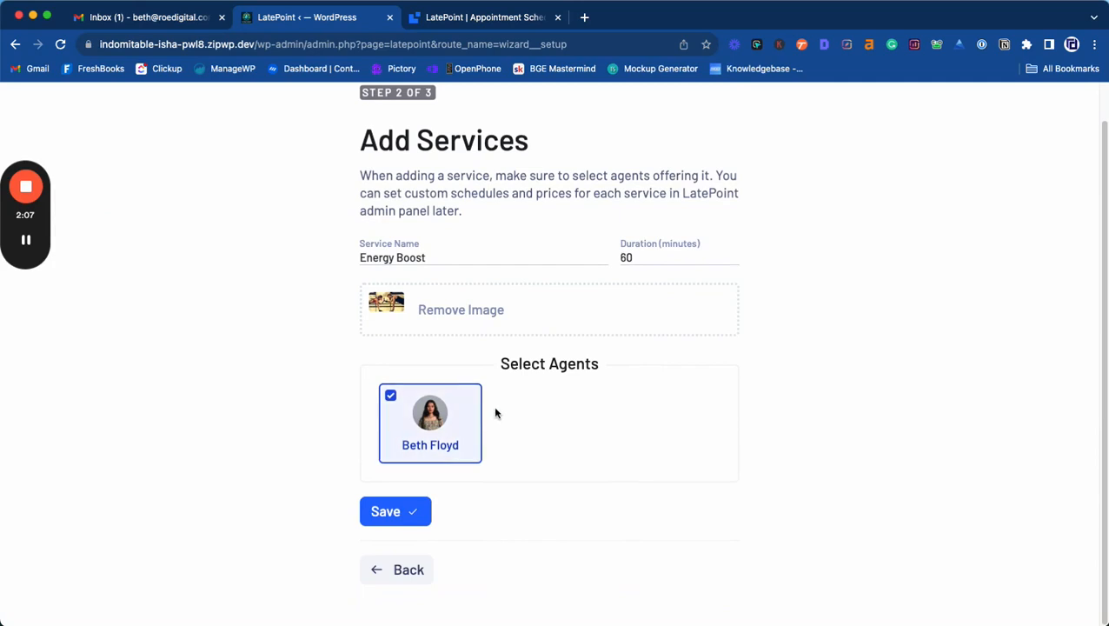
click(393, 513)
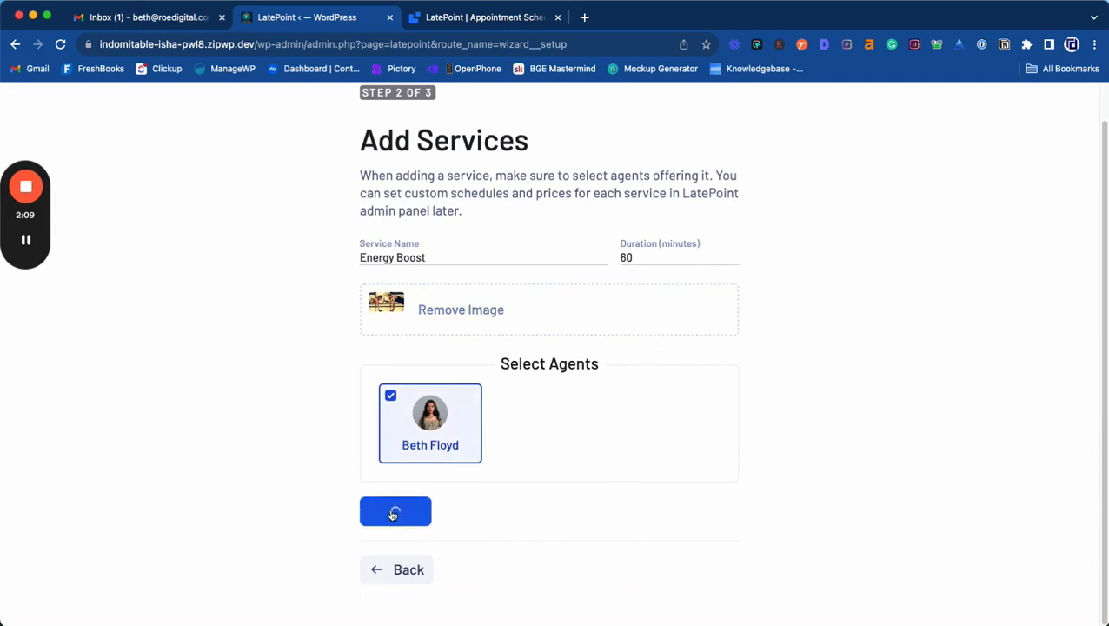
Add and save a second service named Immune Support with the Lady-with-Orange.jpg image
click(470, 374)
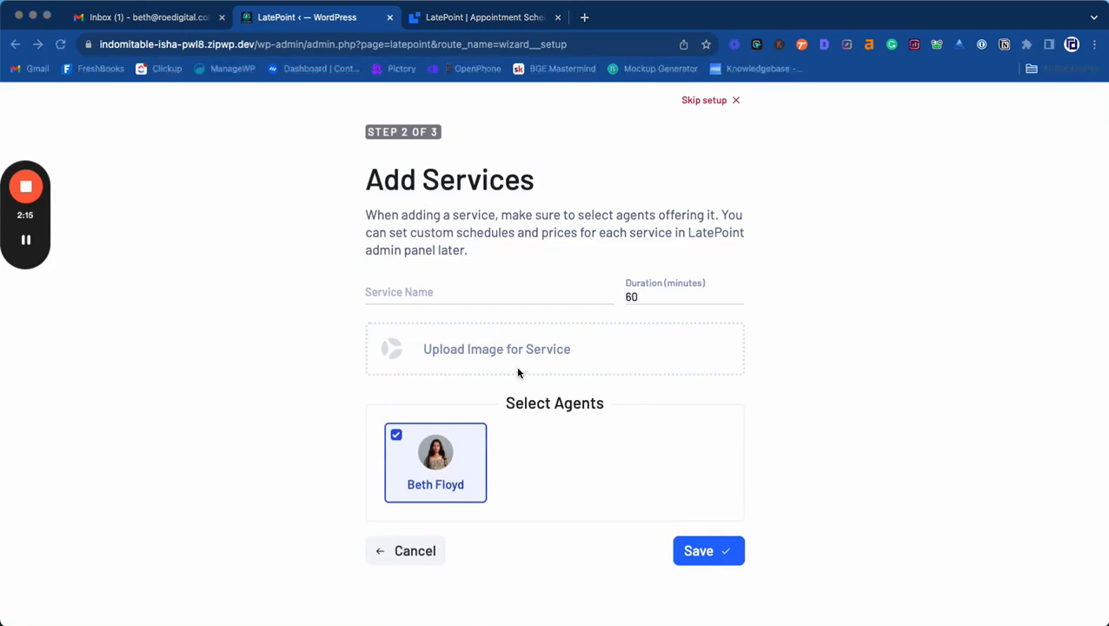
click(450, 300)
text(Immune Support)
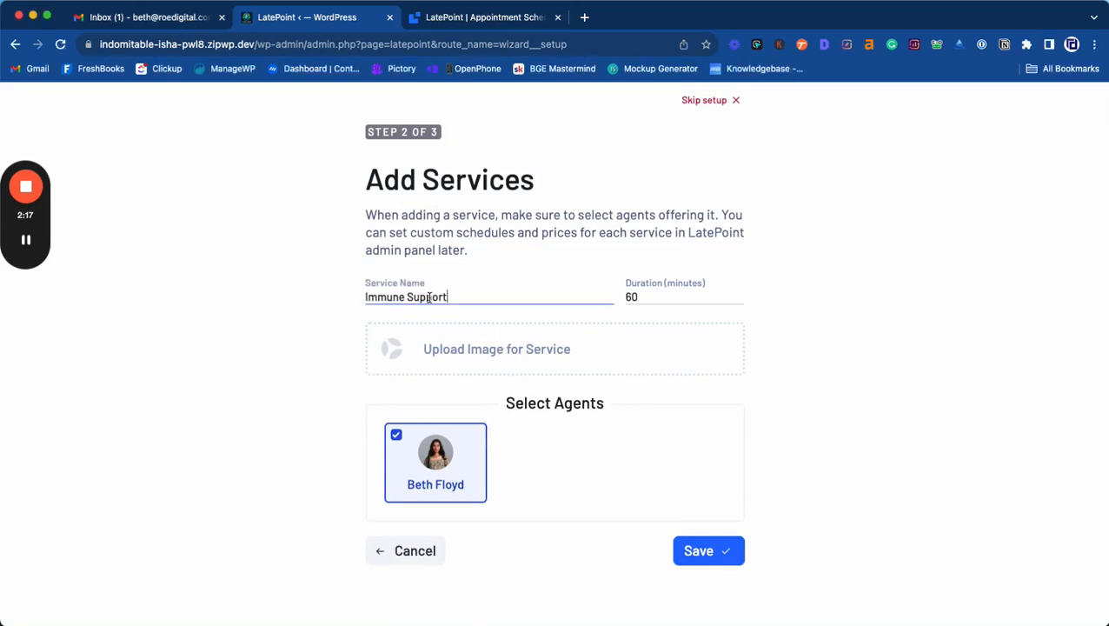
click(475, 361)
scroll(689, 443, down, 5)
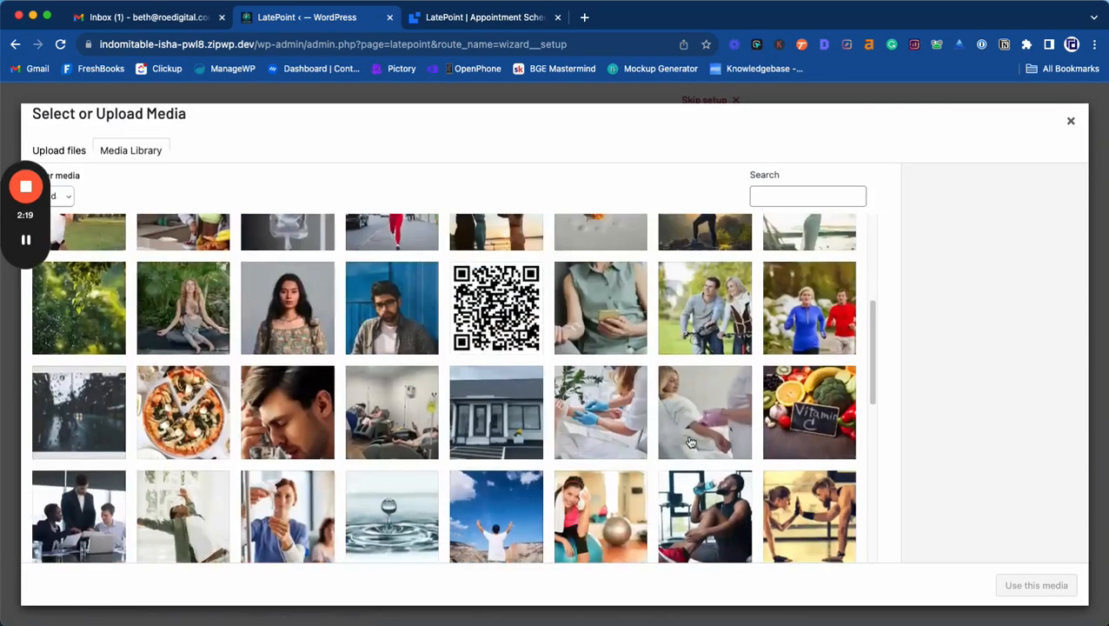
scroll(689, 442, down, 3)
click(626, 444)
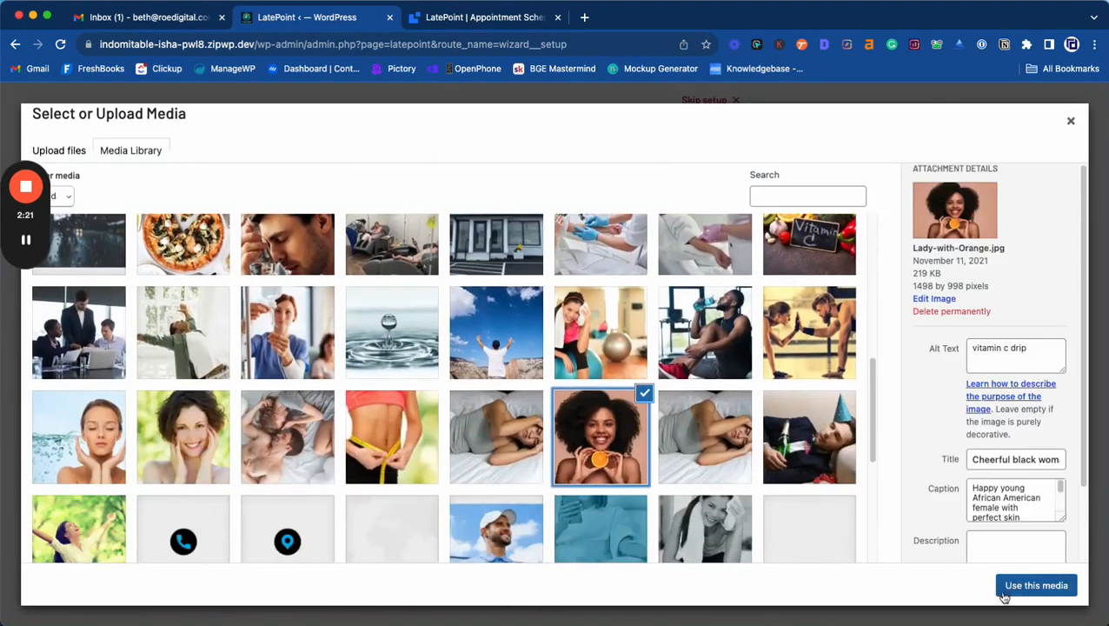
click(1035, 584)
click(730, 557)
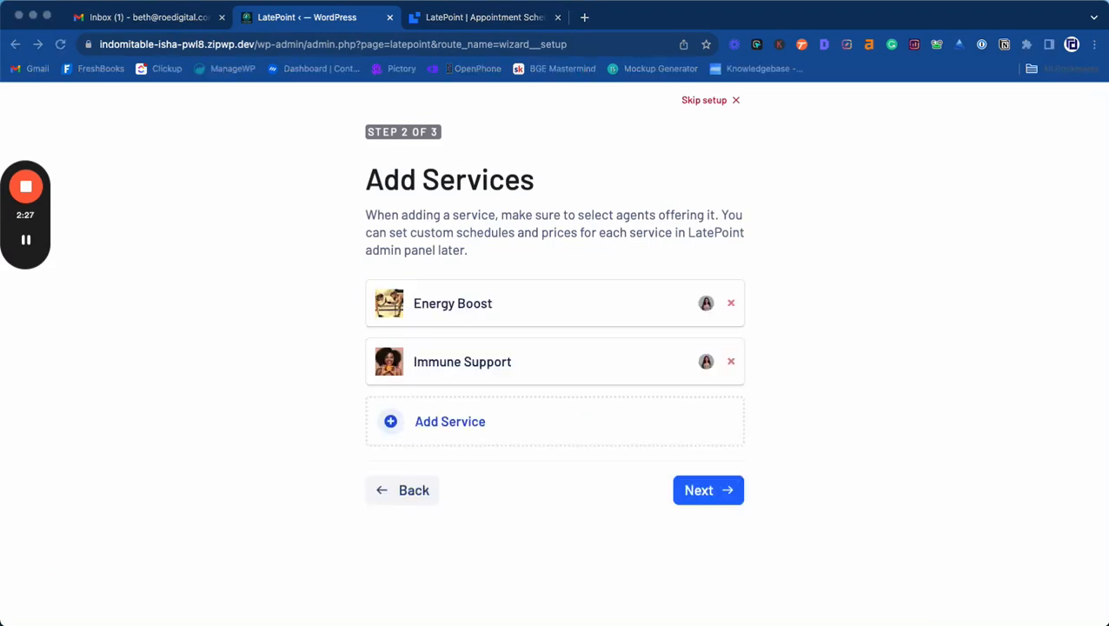
Add and save a third service named Anti-Aging with the beautiful-woman-scaled-1.jpg image
double_click(448, 423)
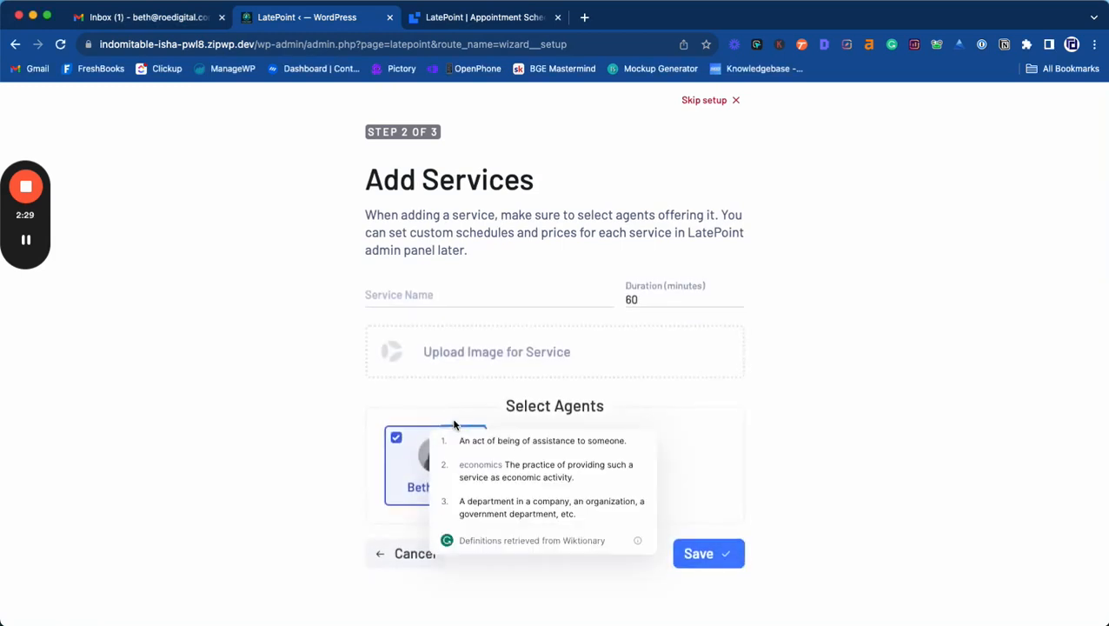
click(446, 286)
text(Anti-Aging)
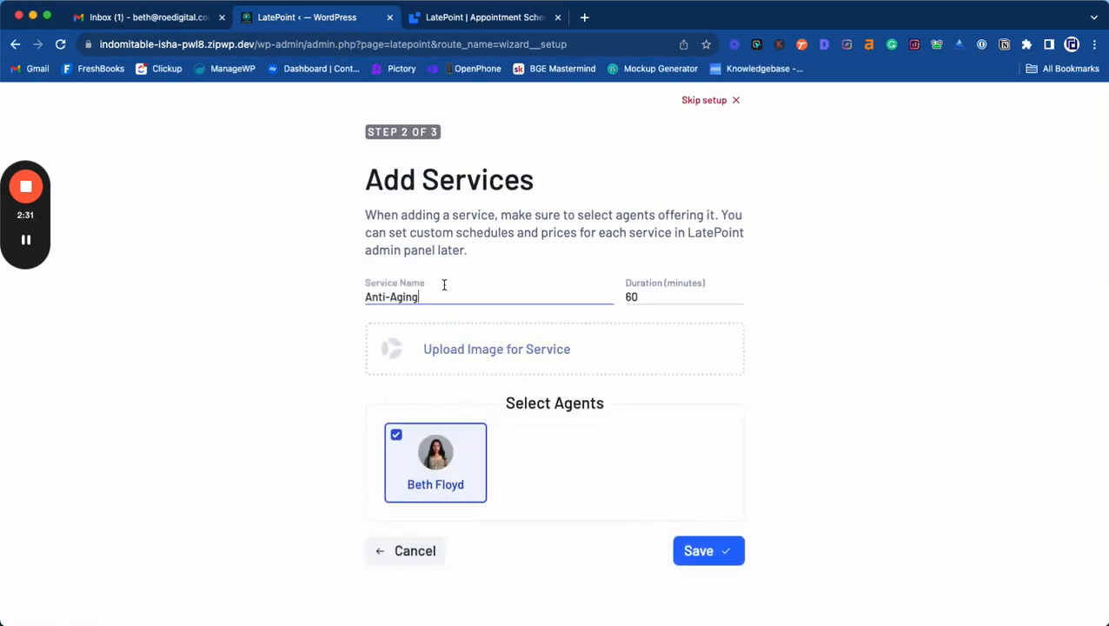
click(487, 352)
scroll(607, 389, down, 10)
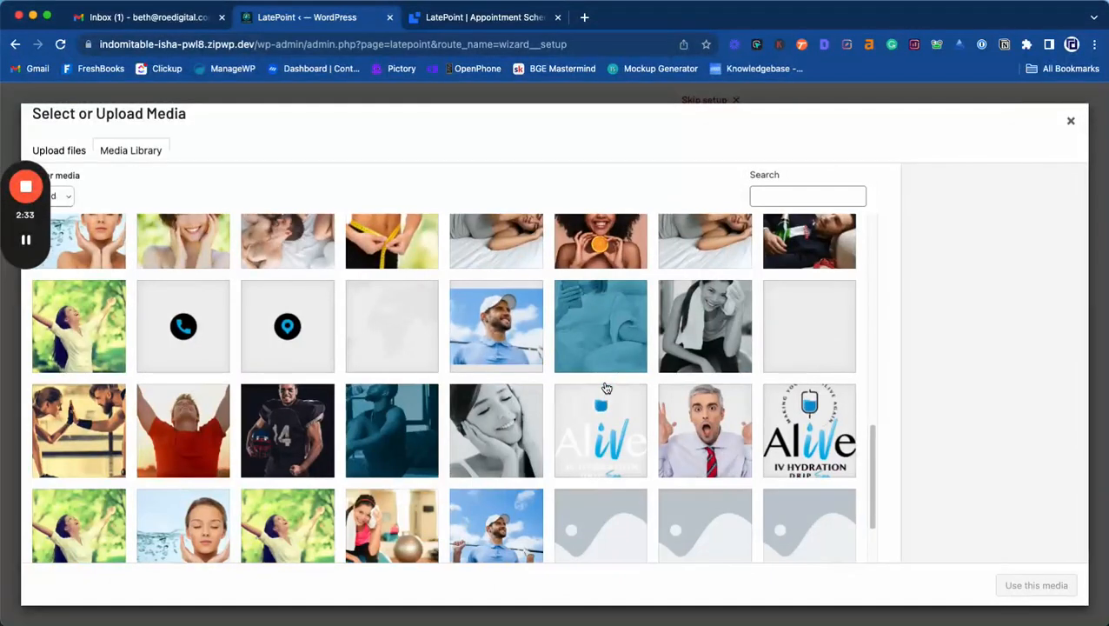
click(172, 246)
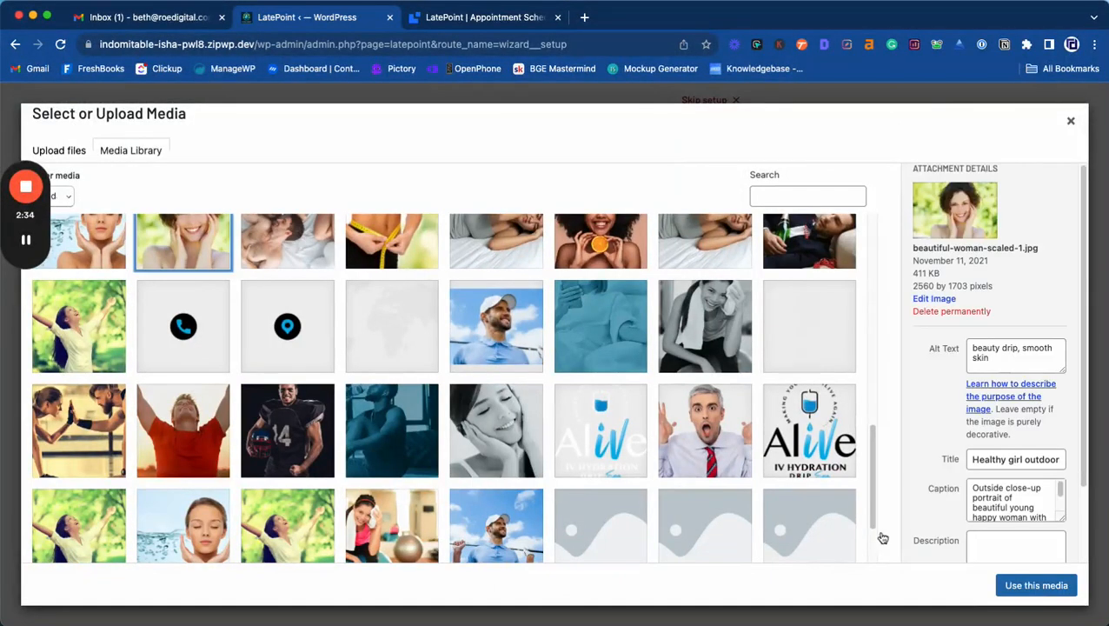
click(1036, 585)
click(684, 549)
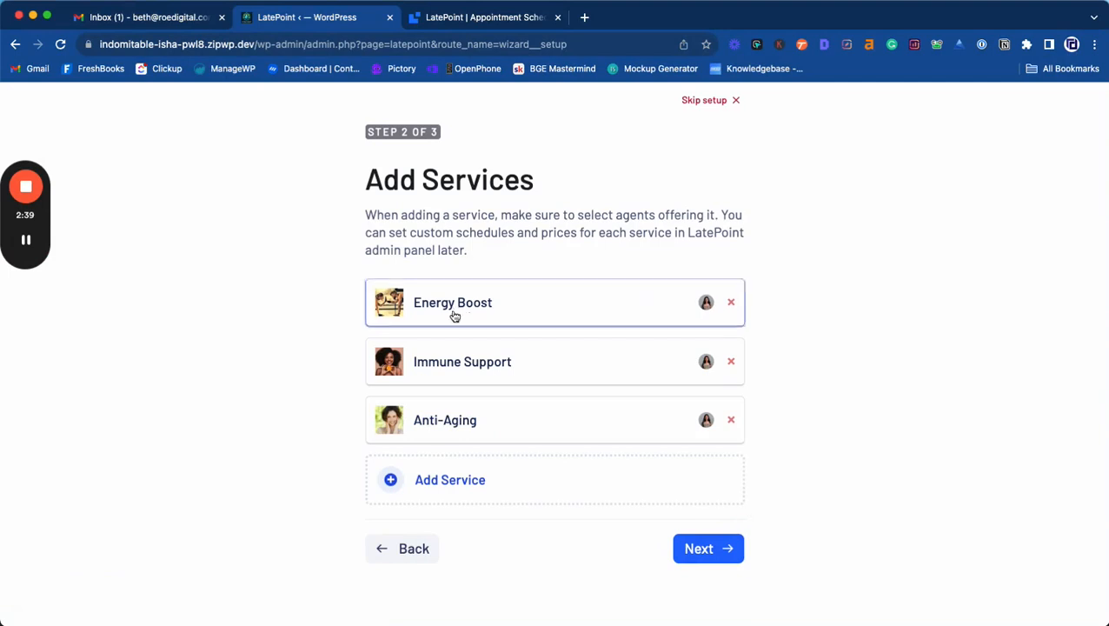
Proceed to the work hours stage and disable Saturday and Sunday as working days
click(708, 549)
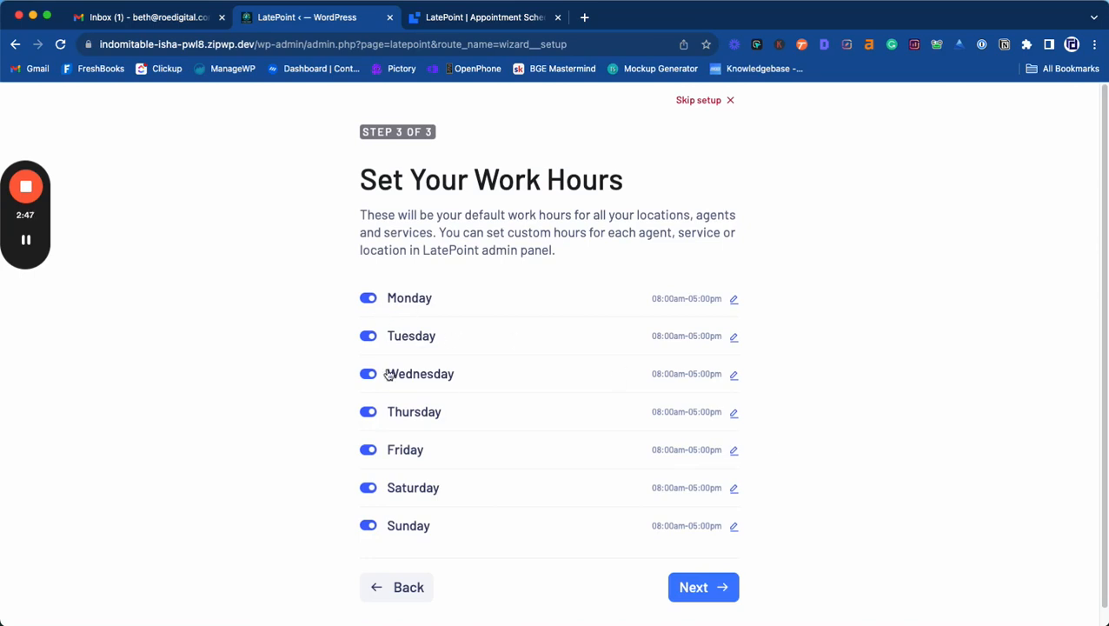
click(367, 492)
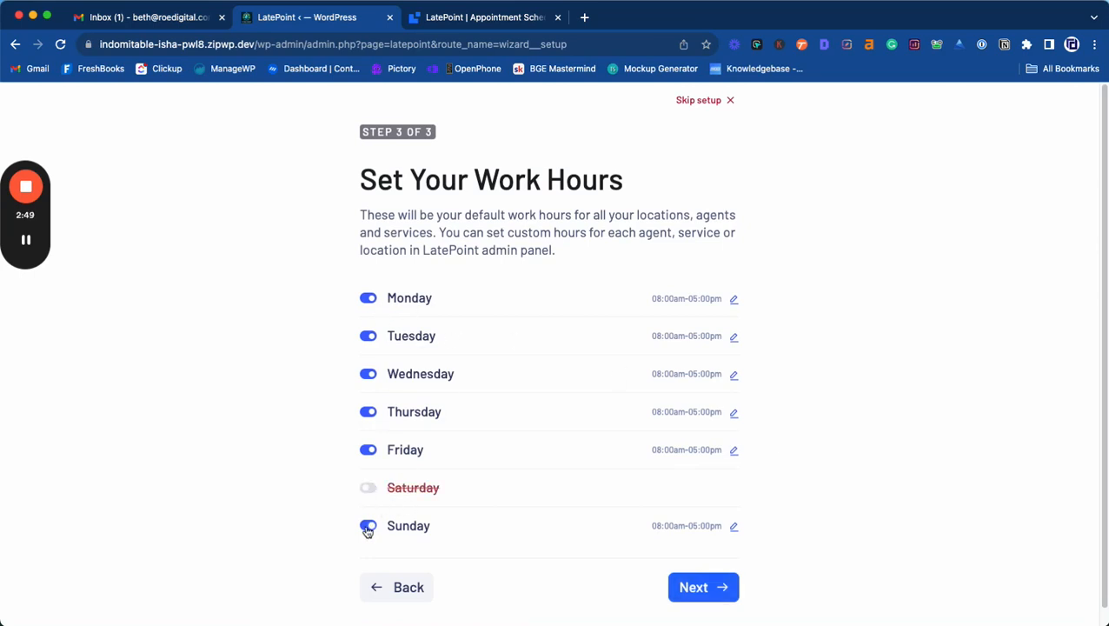
click(367, 526)
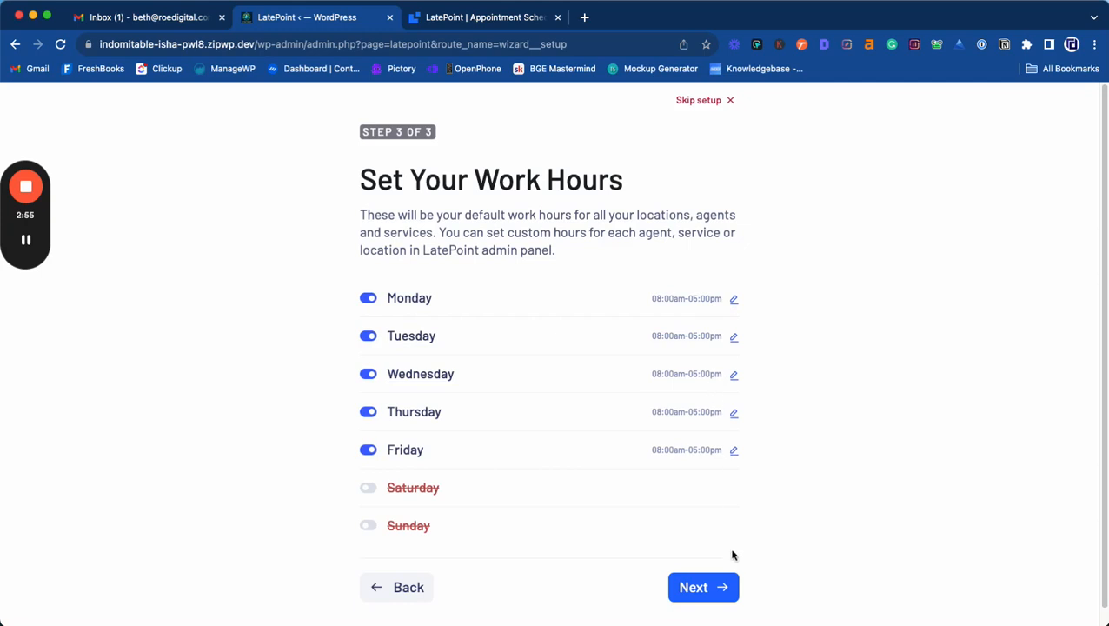
Accept the work hours to finish the setup wizard and open the LatePoint dashboard
click(701, 586)
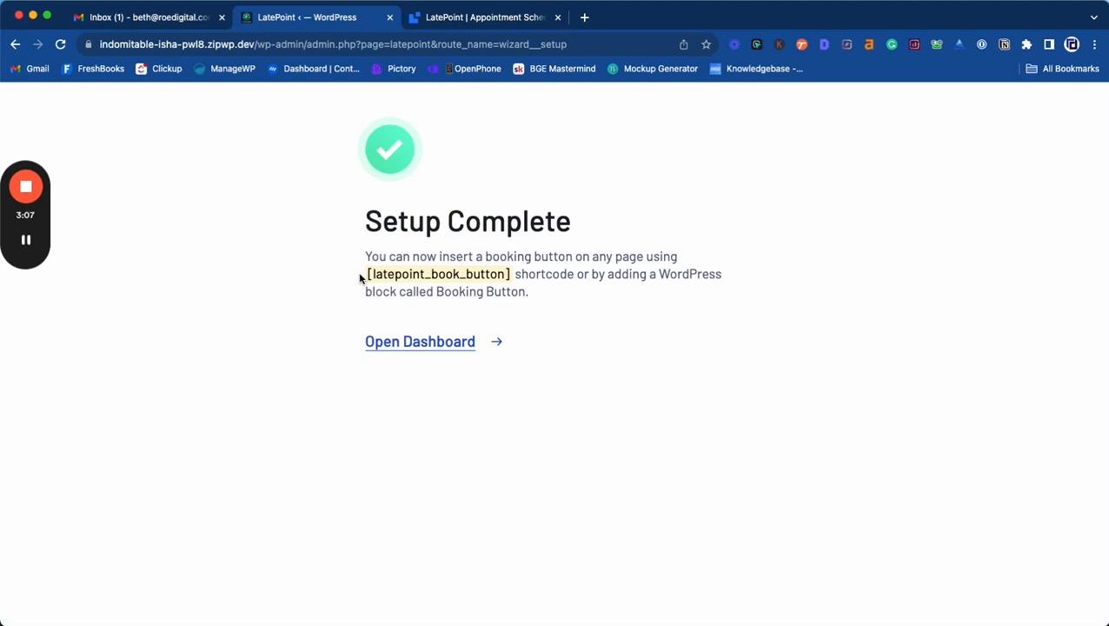
click(390, 343)
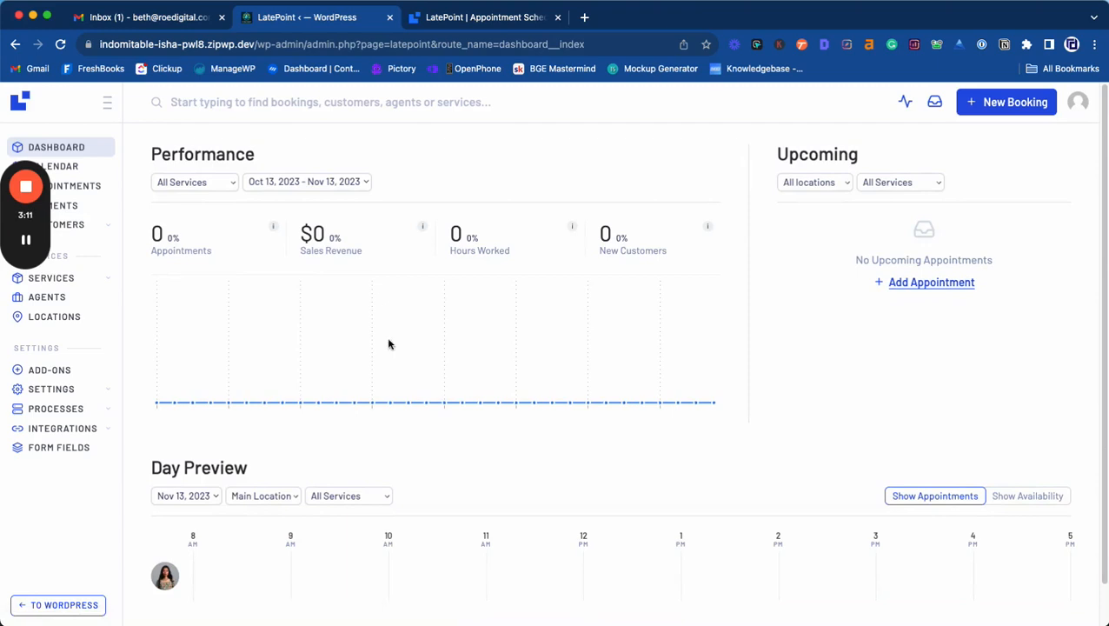
mouse_move(73, 281)
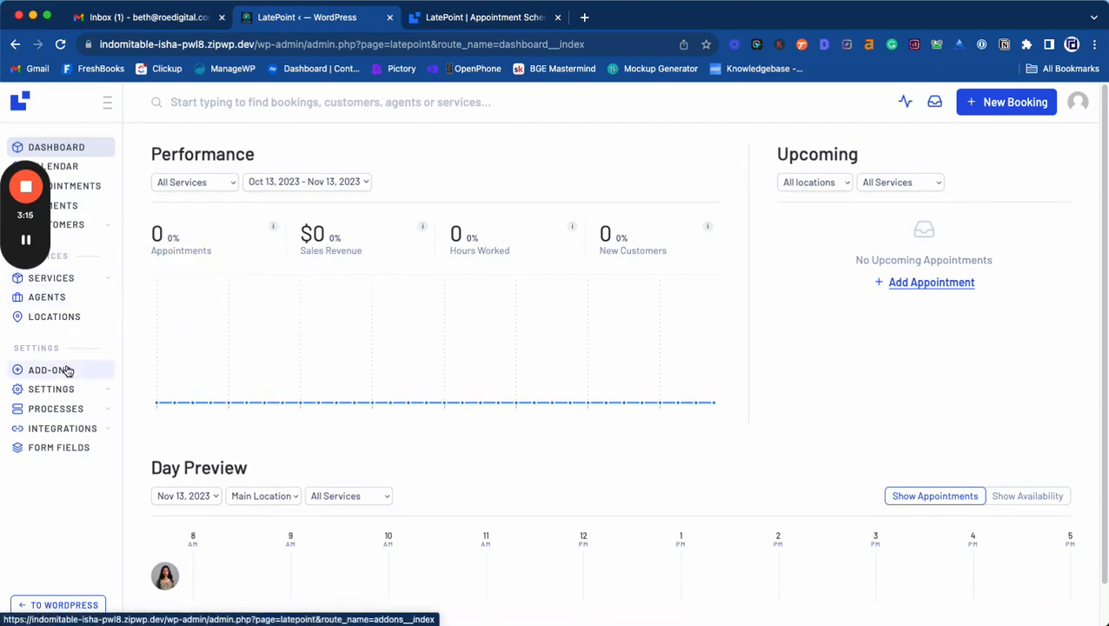
Look through the Services, Agents and Locations pages of the booking plugin
click(61, 284)
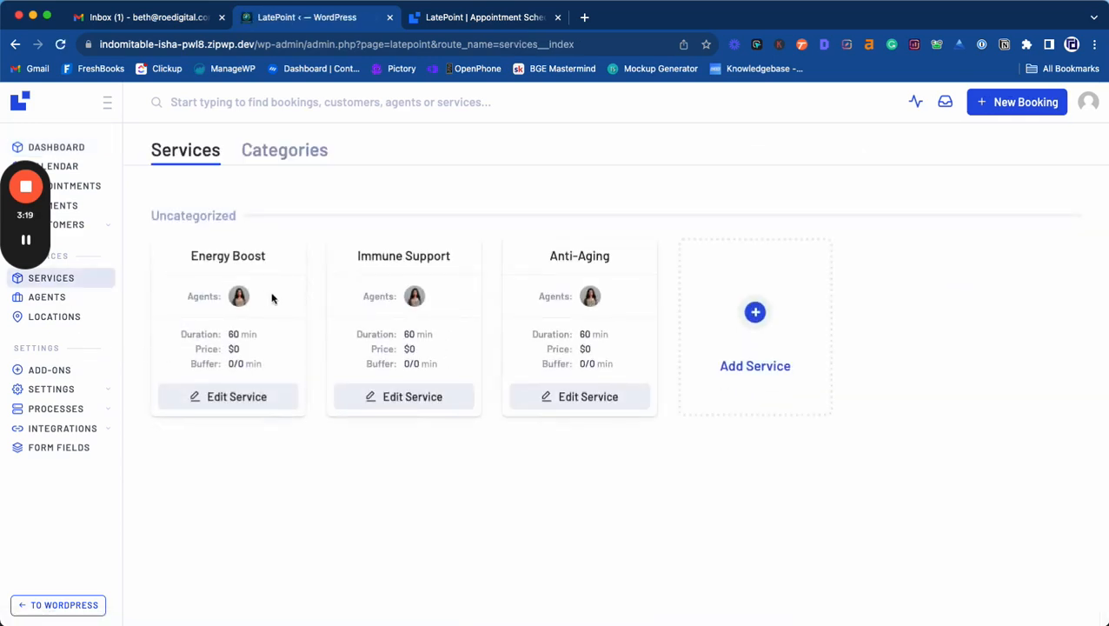
click(50, 304)
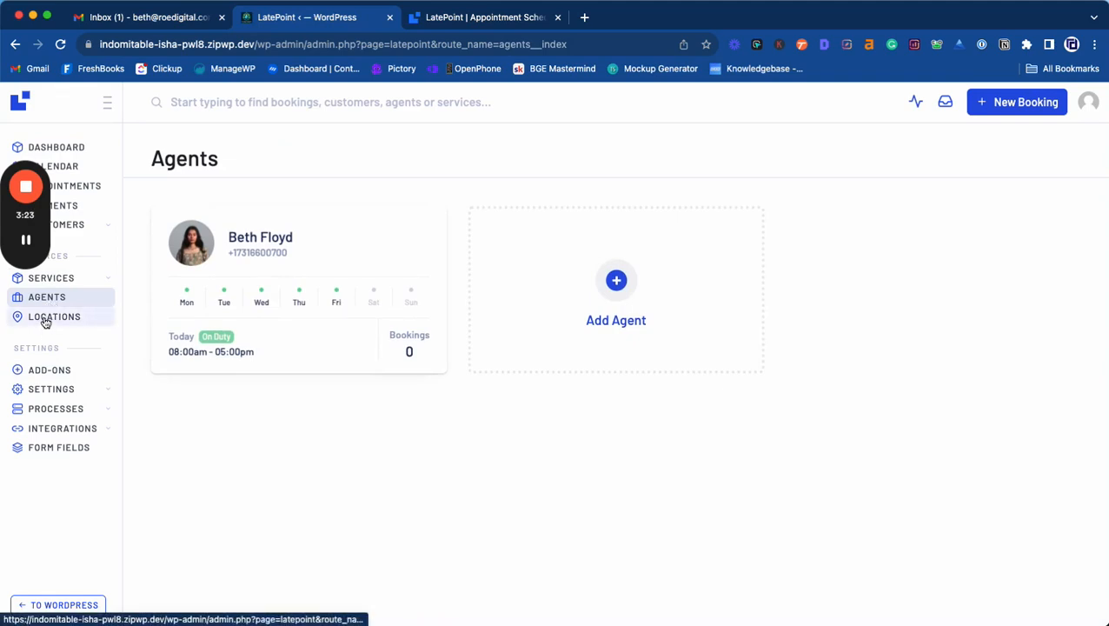
click(45, 321)
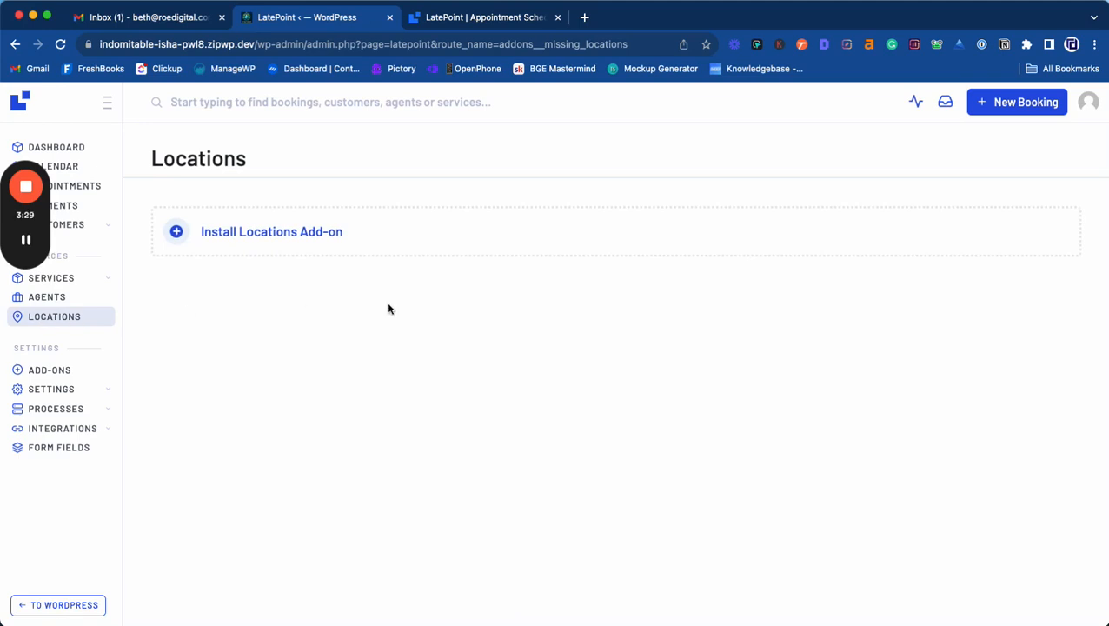
Open the existing agent's profile for editing and enable a custom schedule for that agent
click(46, 296)
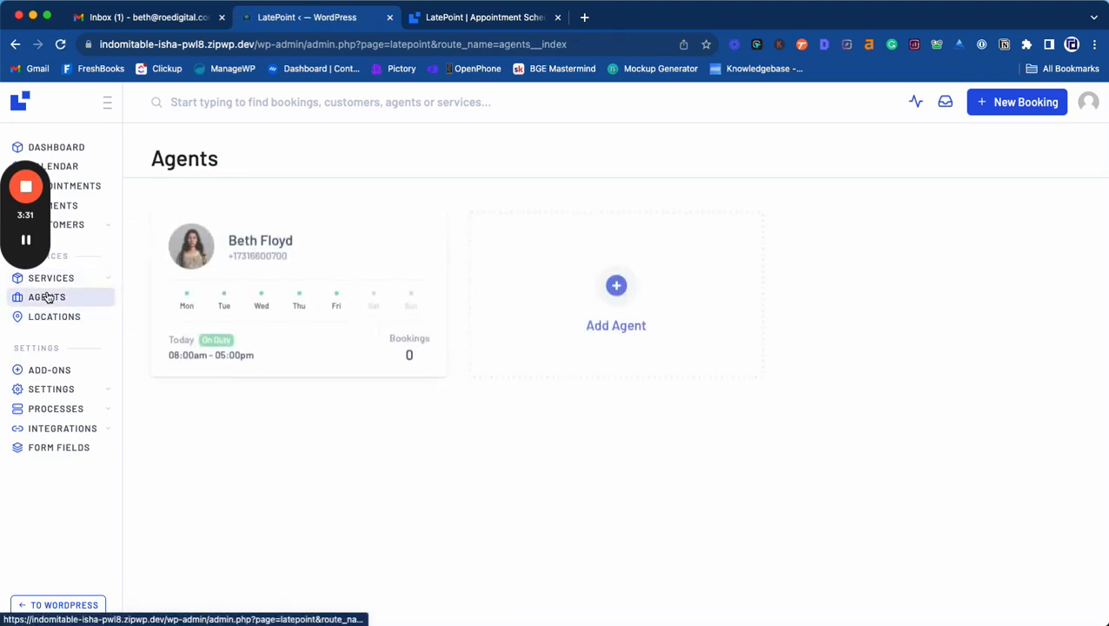
click(265, 240)
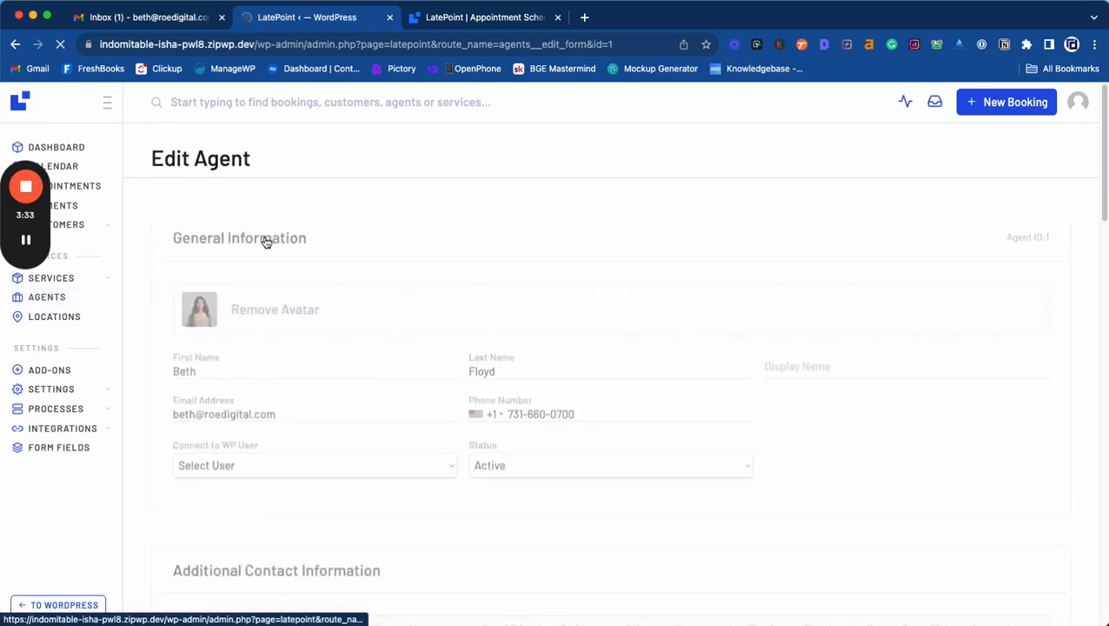
scroll(332, 364, down, 3)
scroll(331, 369, down, 5)
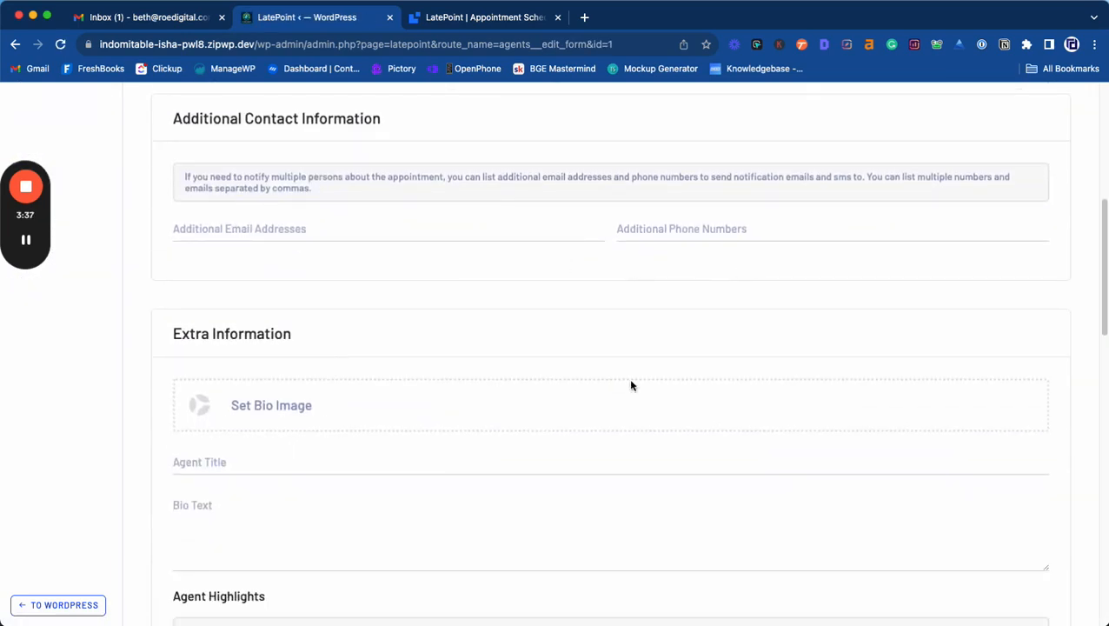
scroll(280, 497, down, 4)
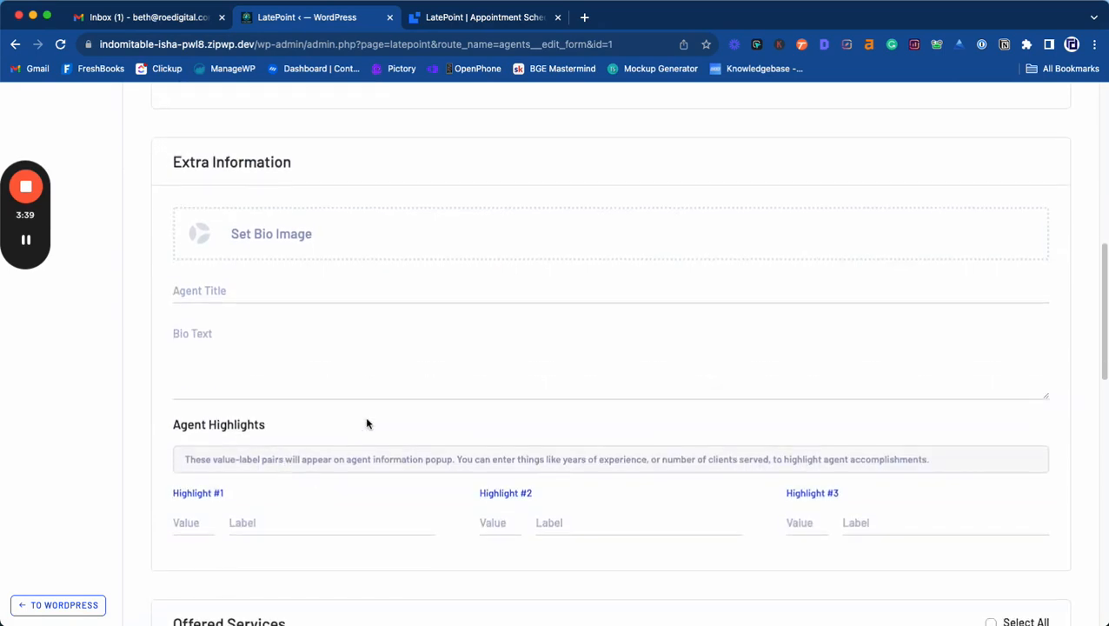
scroll(367, 424, down, 5)
scroll(367, 423, down, 5)
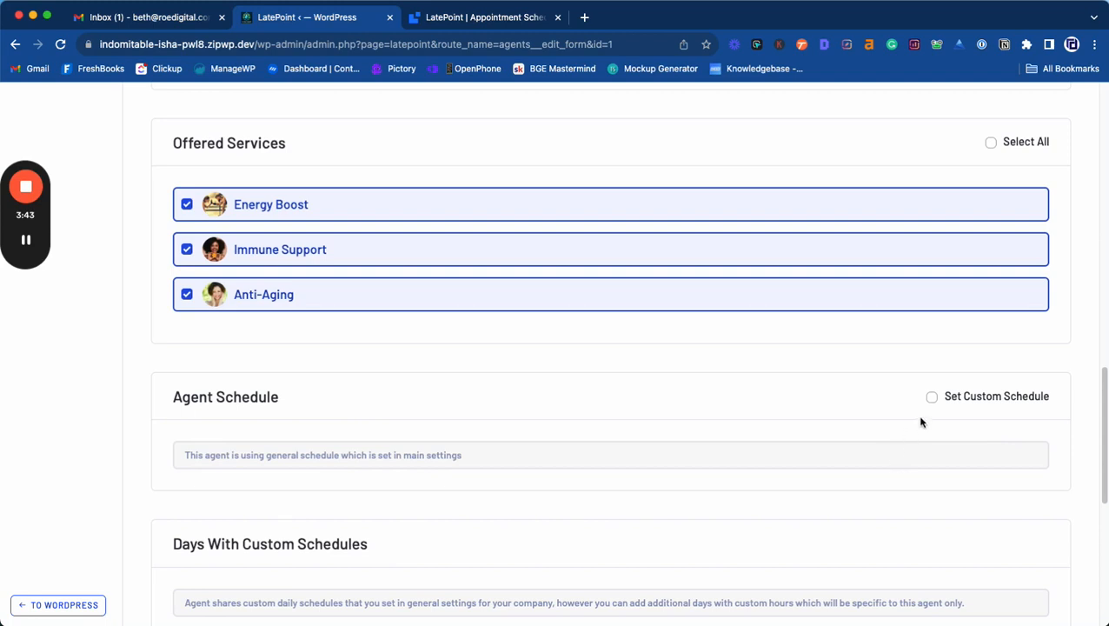
click(932, 397)
scroll(803, 450, down, 2)
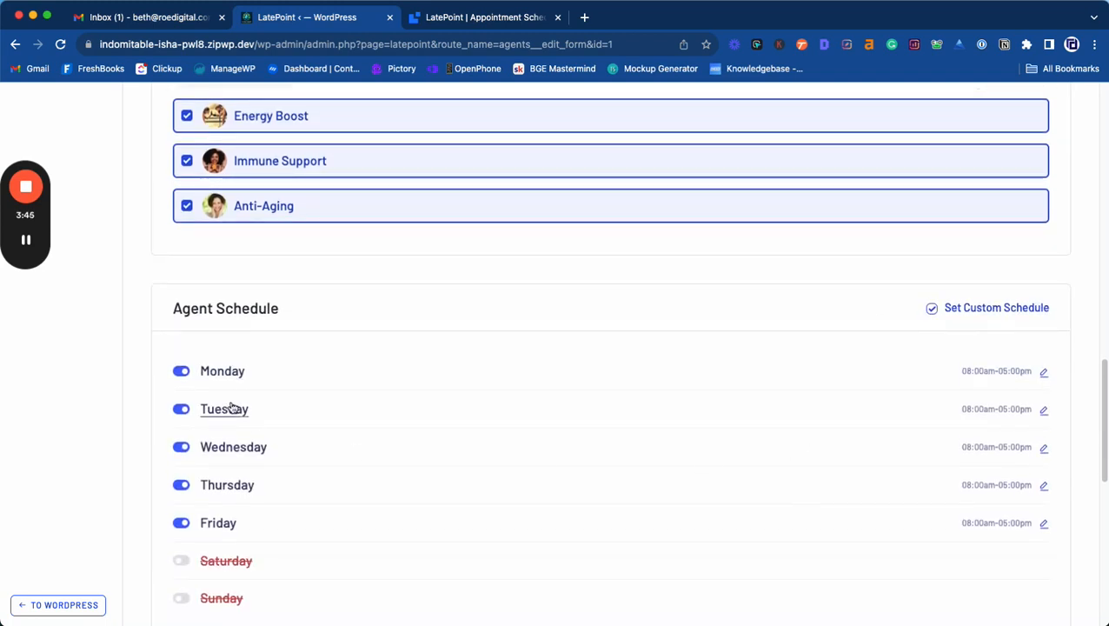
Disable Monday, Wednesday and Friday in the agent's custom schedule and save the agent's changes
click(181, 371)
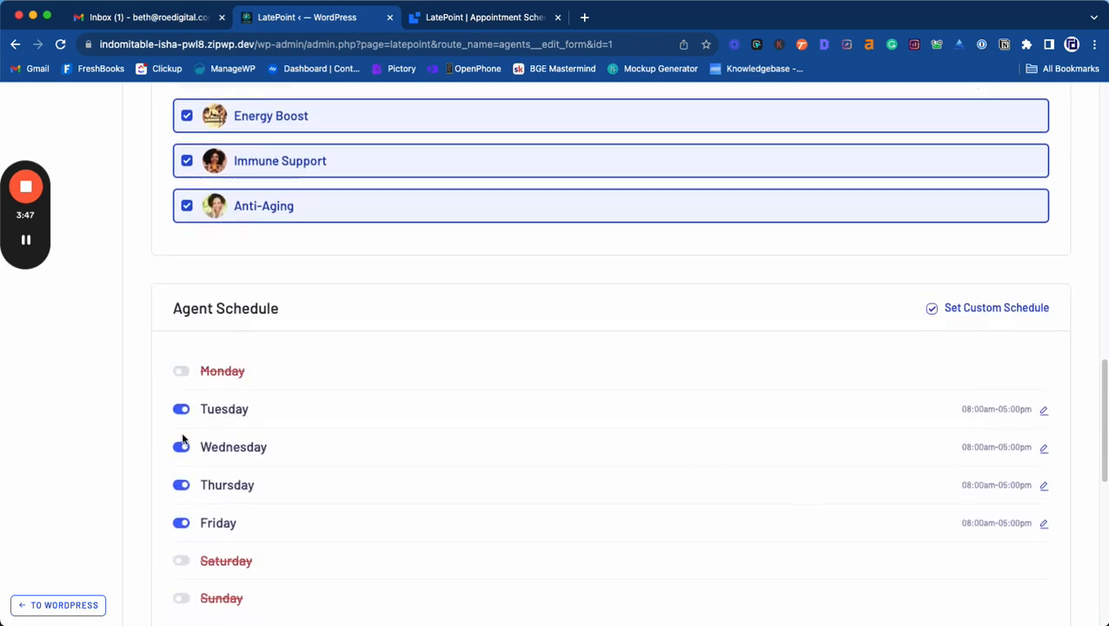
click(181, 446)
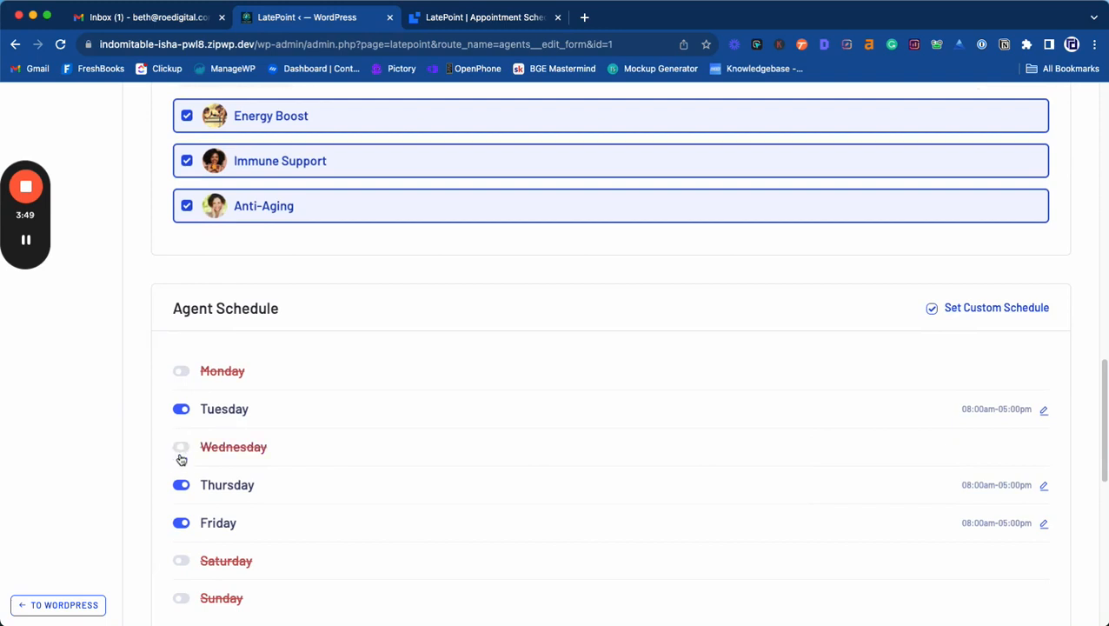
click(181, 526)
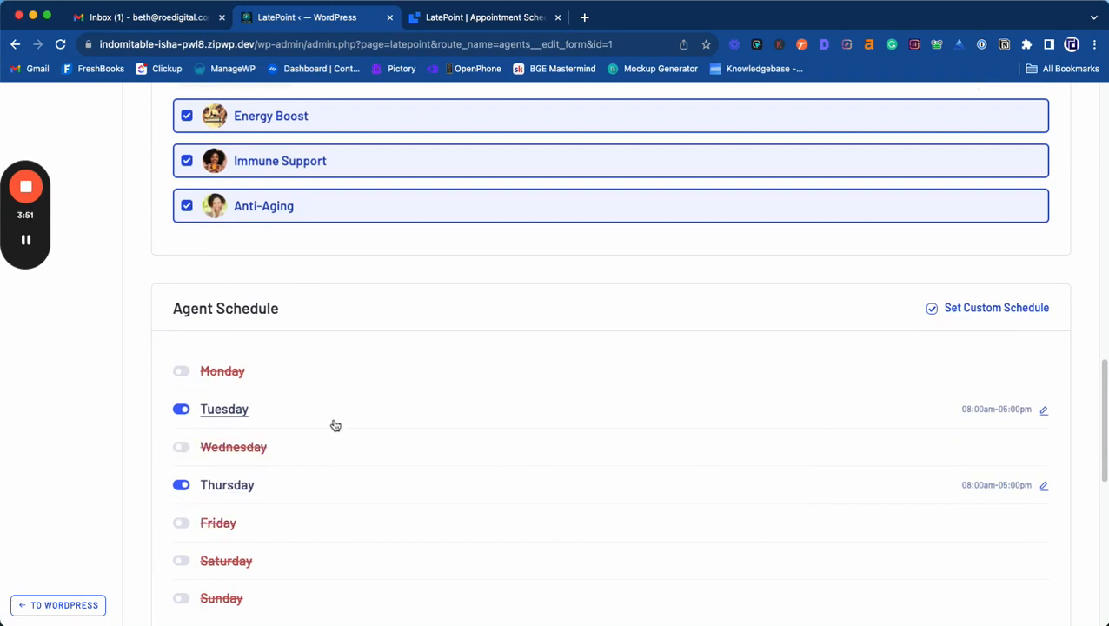
scroll(336, 425, down, 3)
scroll(510, 424, down, 3)
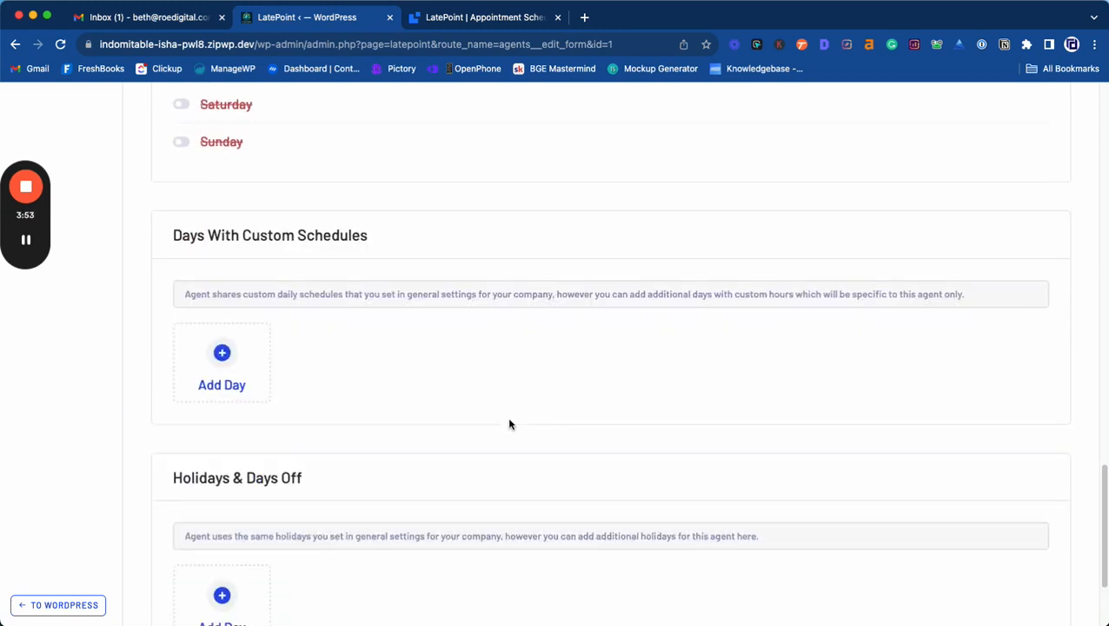
scroll(510, 424, down, 3)
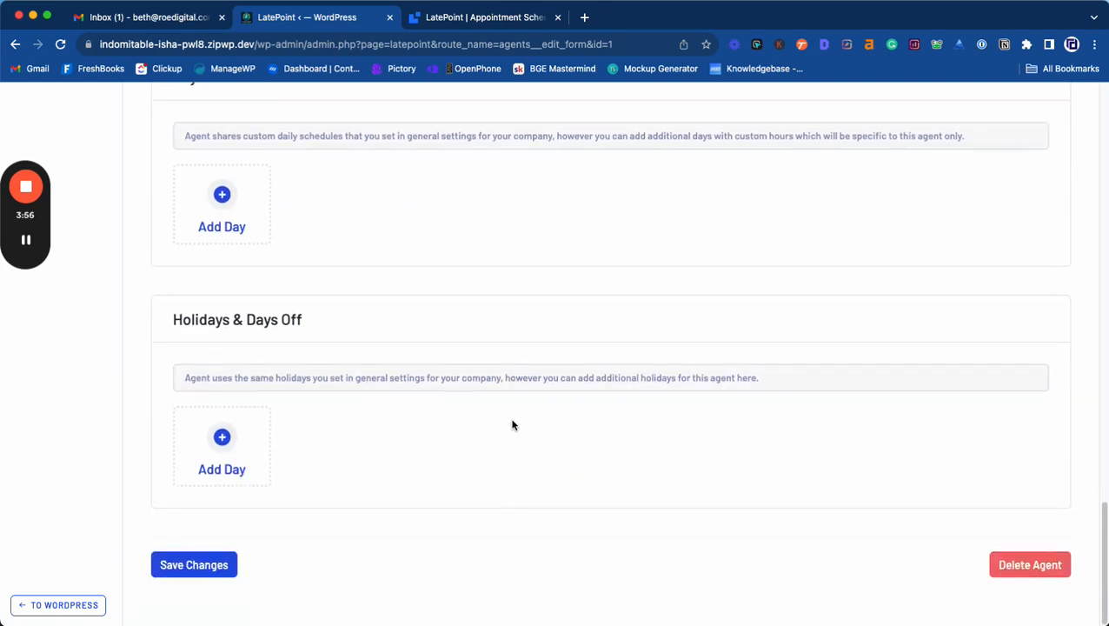
click(230, 565)
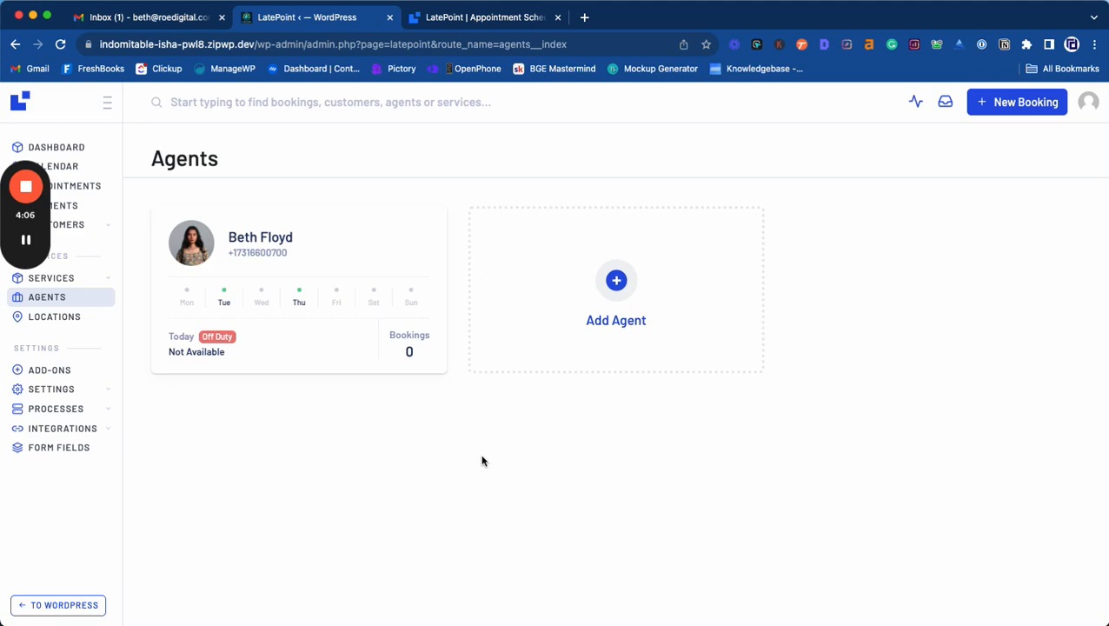
Browse the available add-ons, including the Video Meetings and Payments categories
click(32, 371)
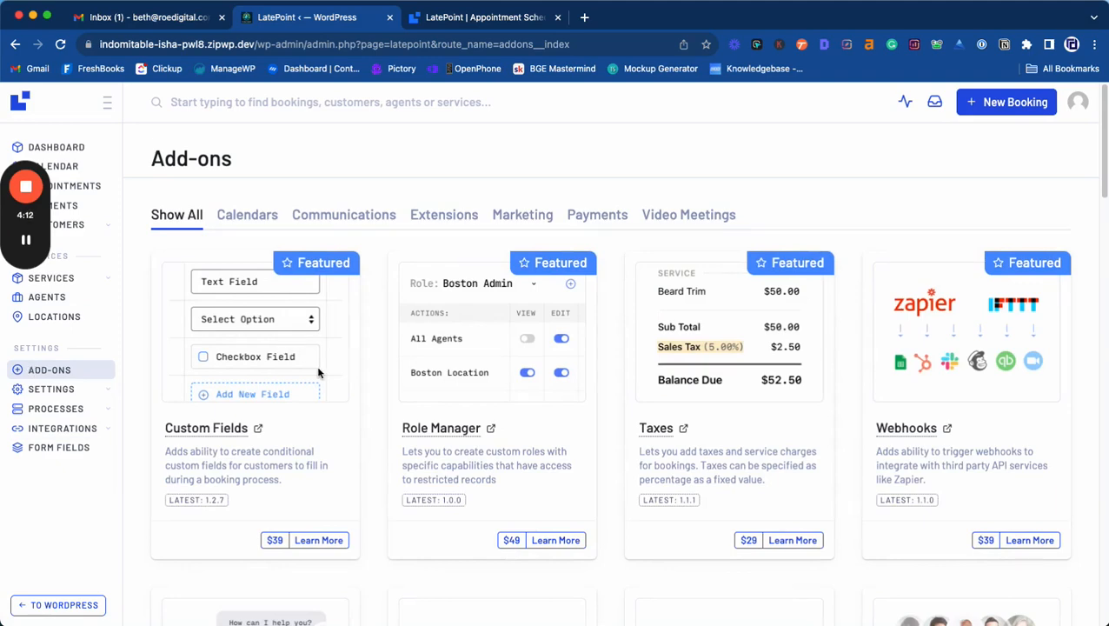
scroll(376, 363, down, 5)
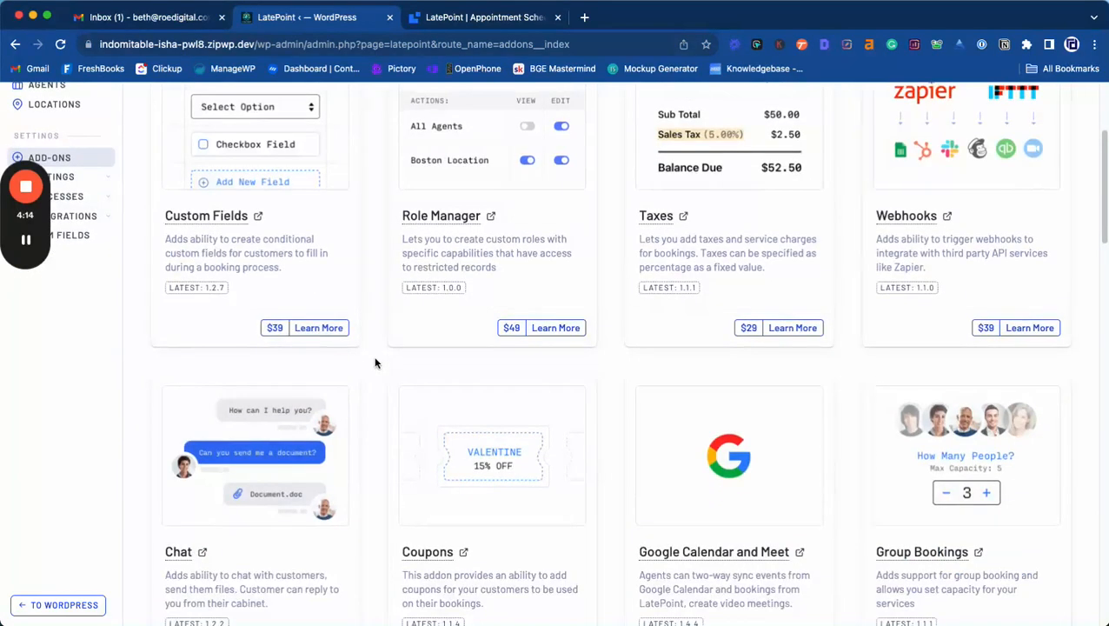
scroll(376, 364, down, 3)
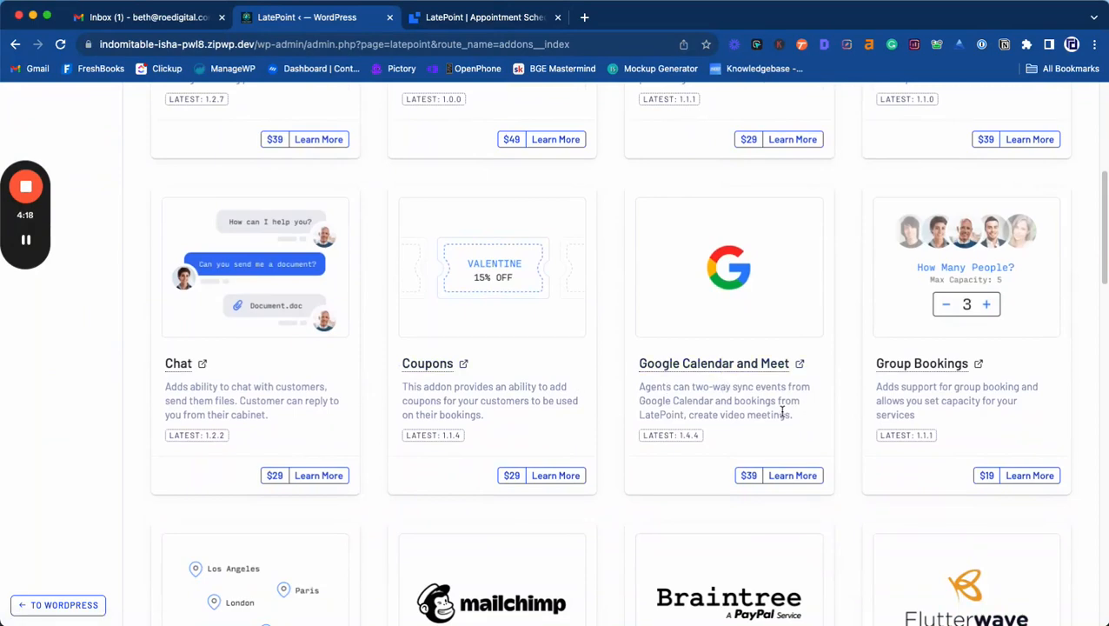
scroll(782, 409, up, 8)
click(709, 218)
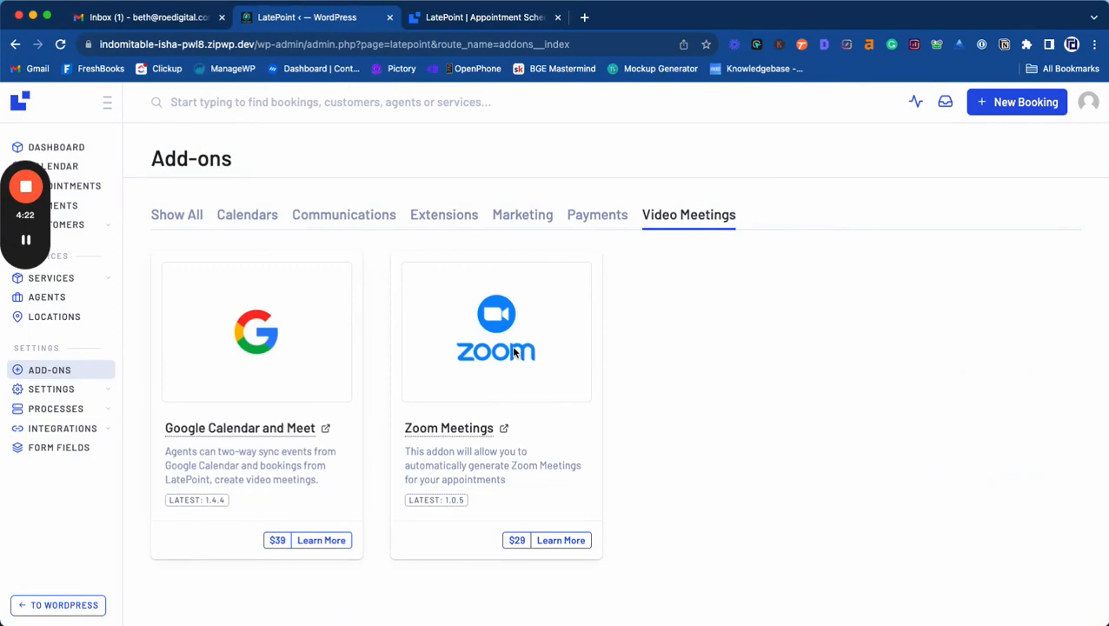
click(606, 221)
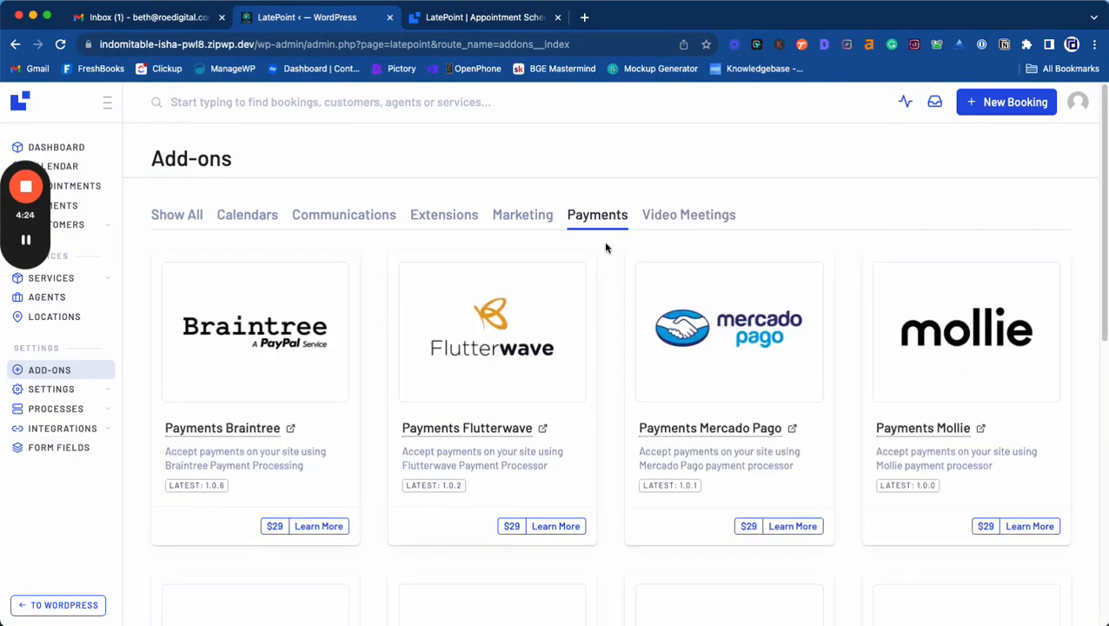
scroll(627, 366, down, 5)
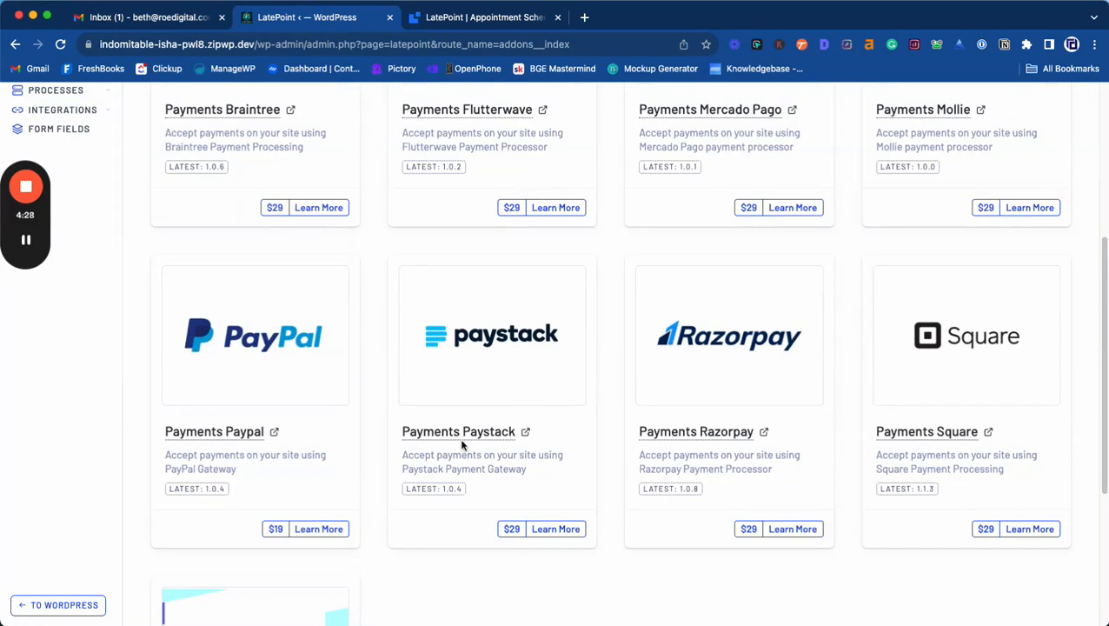
scroll(352, 463, down, 1)
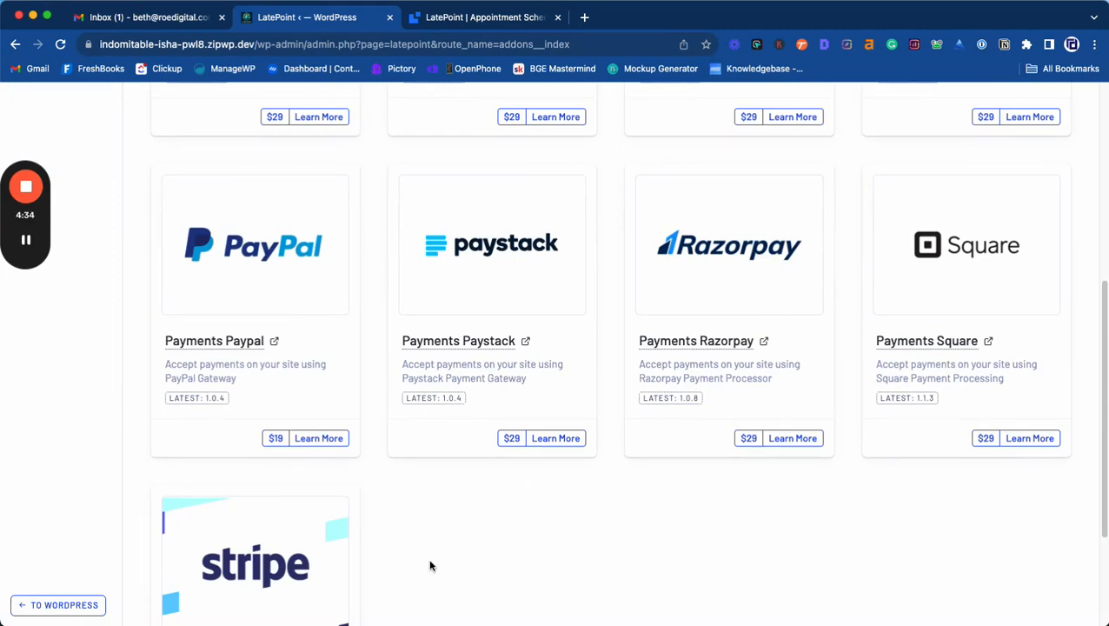
scroll(429, 566, down, 2)
scroll(429, 566, up, 7)
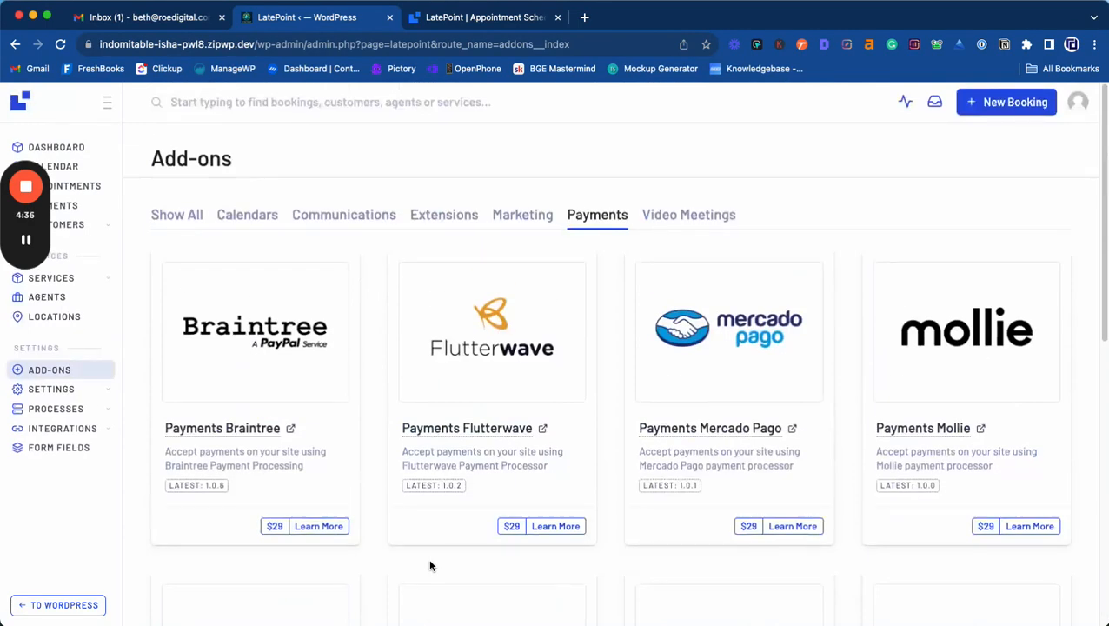
Set the selectable intervals to 30 minutes in the general appointment settings
click(56, 396)
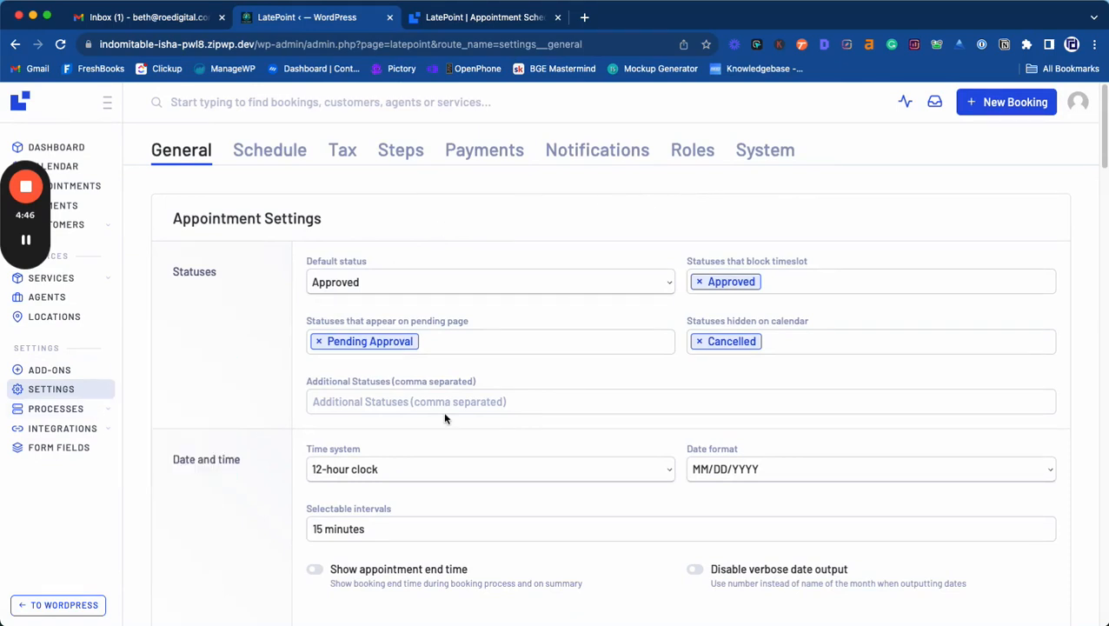
scroll(444, 418, down, 3)
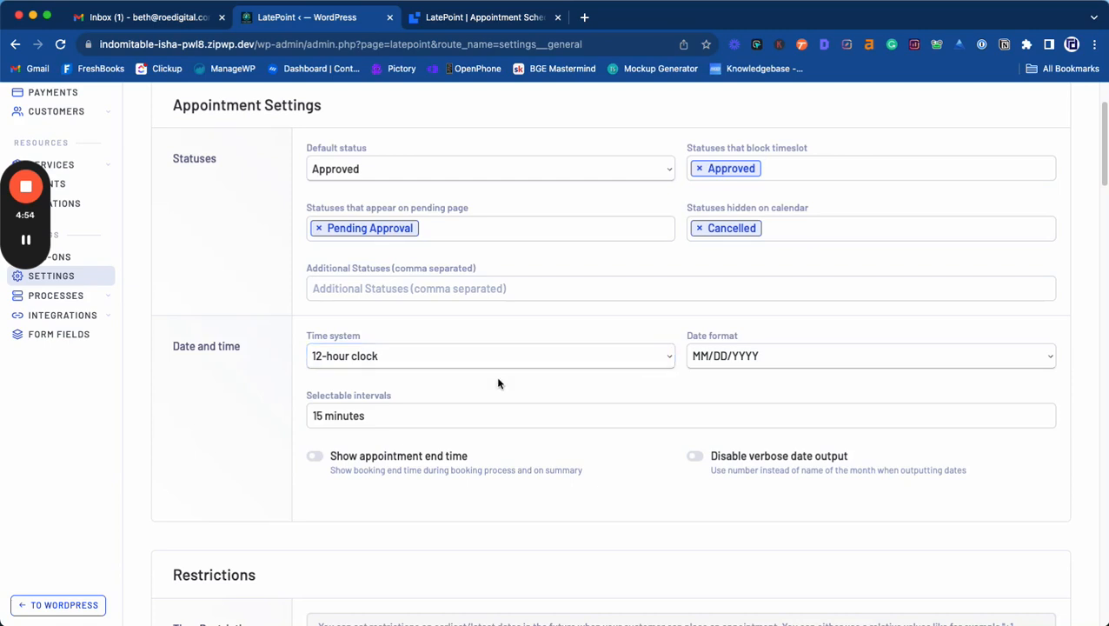
scroll(469, 387, down, 1)
click(402, 397)
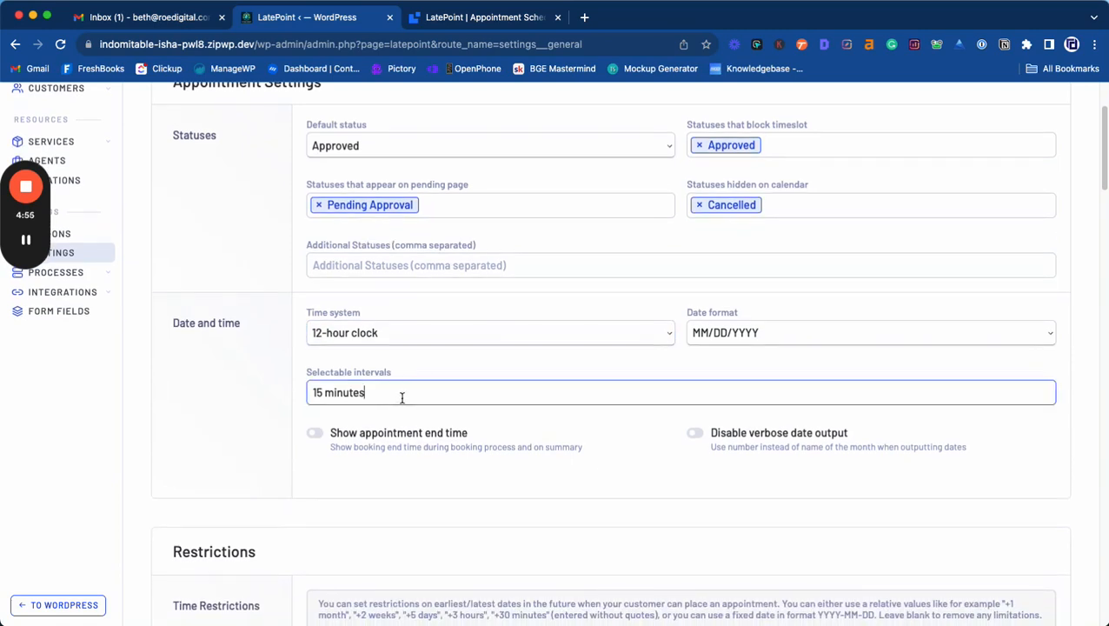
double_click(319, 394)
text(30)
click(377, 508)
Set the earliest possible booking to +1 day in the time restrictions
scroll(526, 437, down, 5)
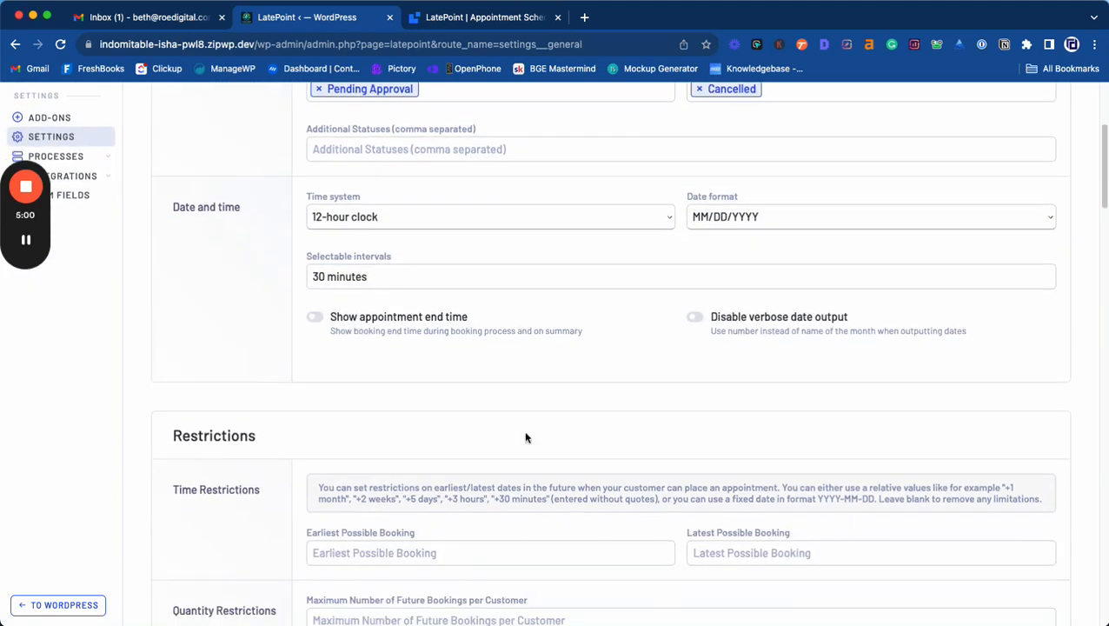
scroll(526, 437, down, 3)
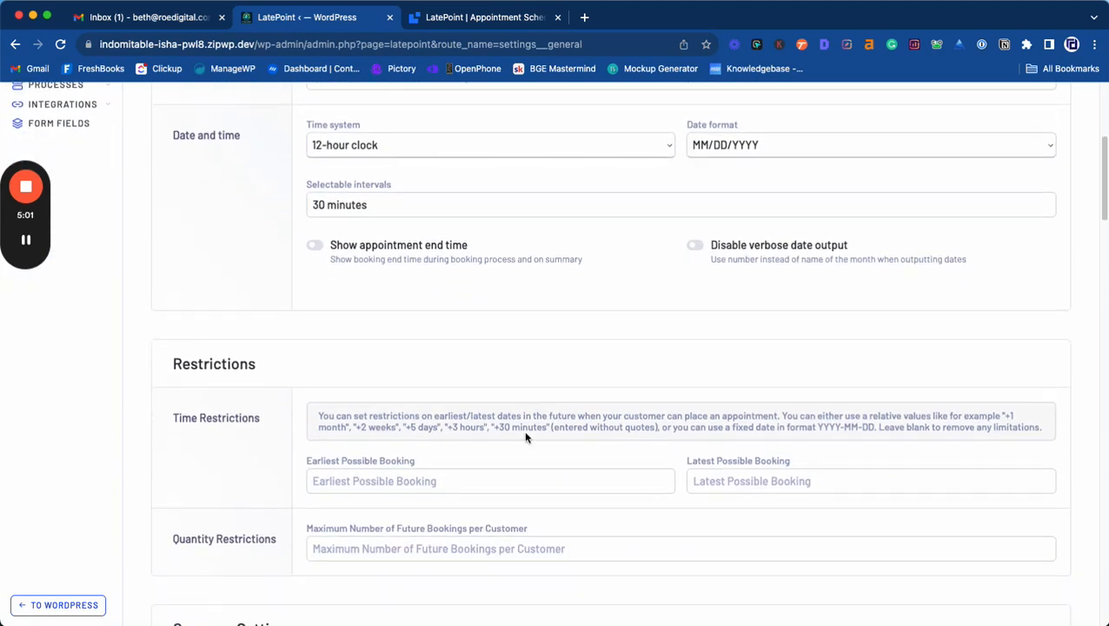
click(383, 480)
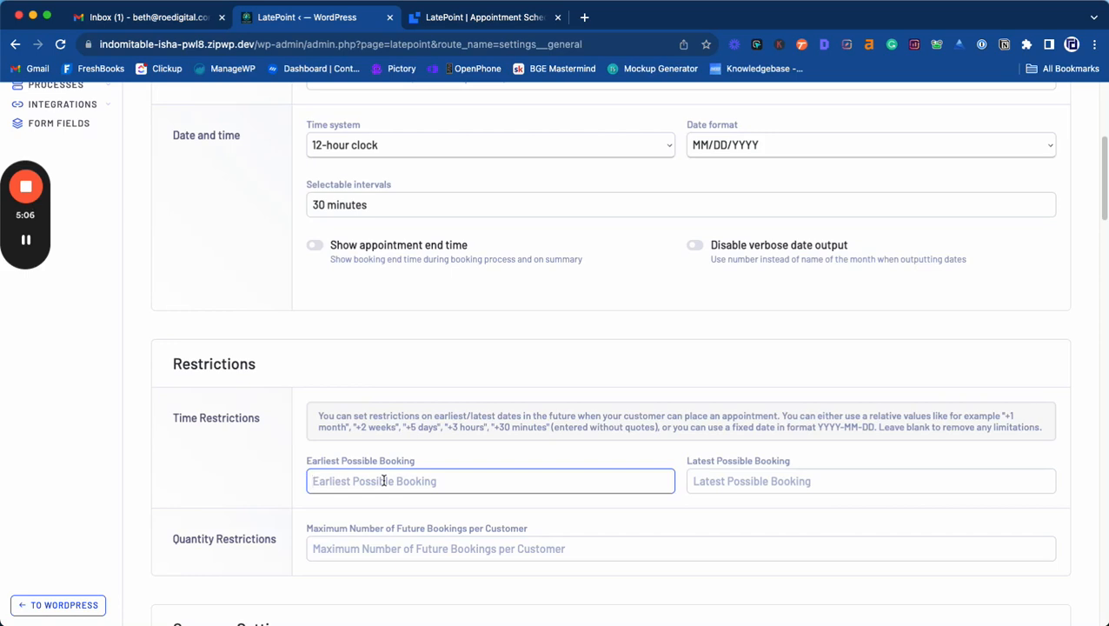
text(+)
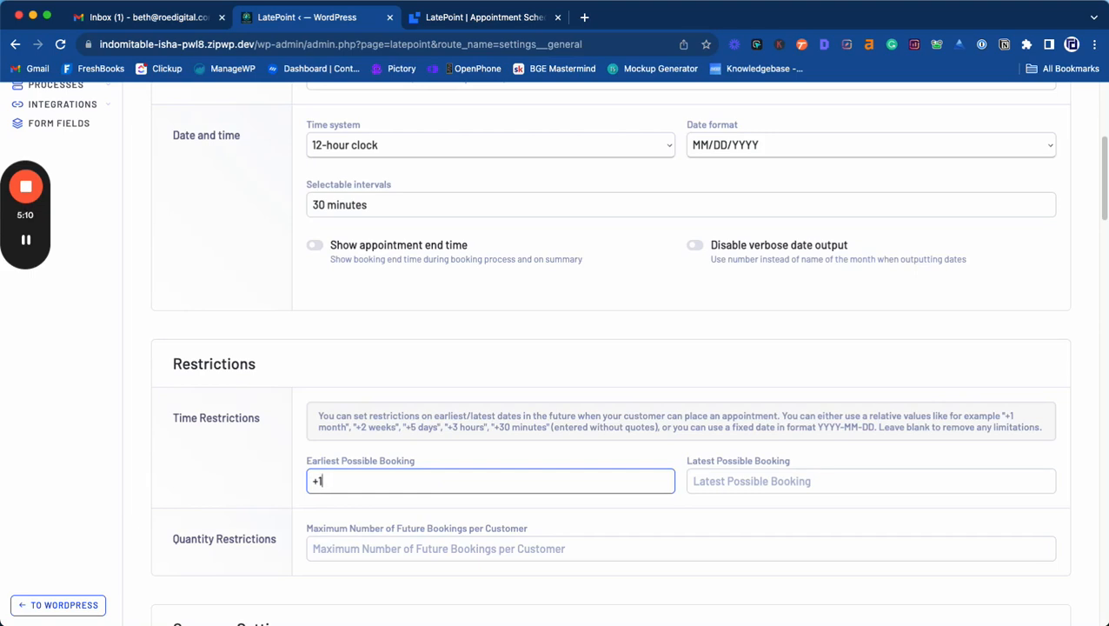
text(1 day)
Set the latest possible booking to +3 weeks in the time restrictions
click(757, 484)
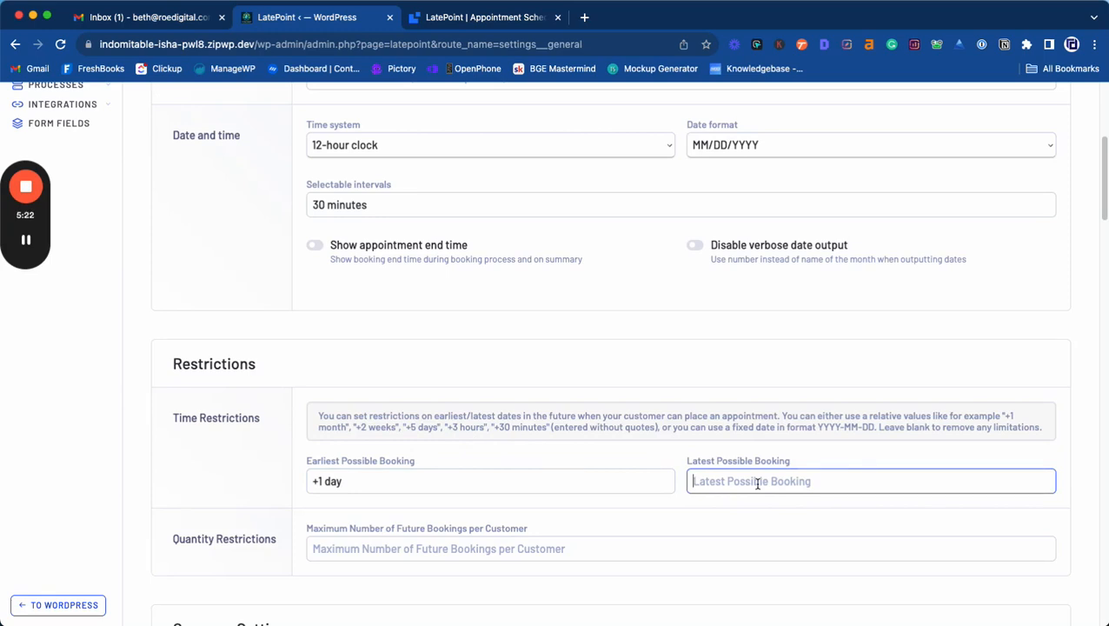
text(+)
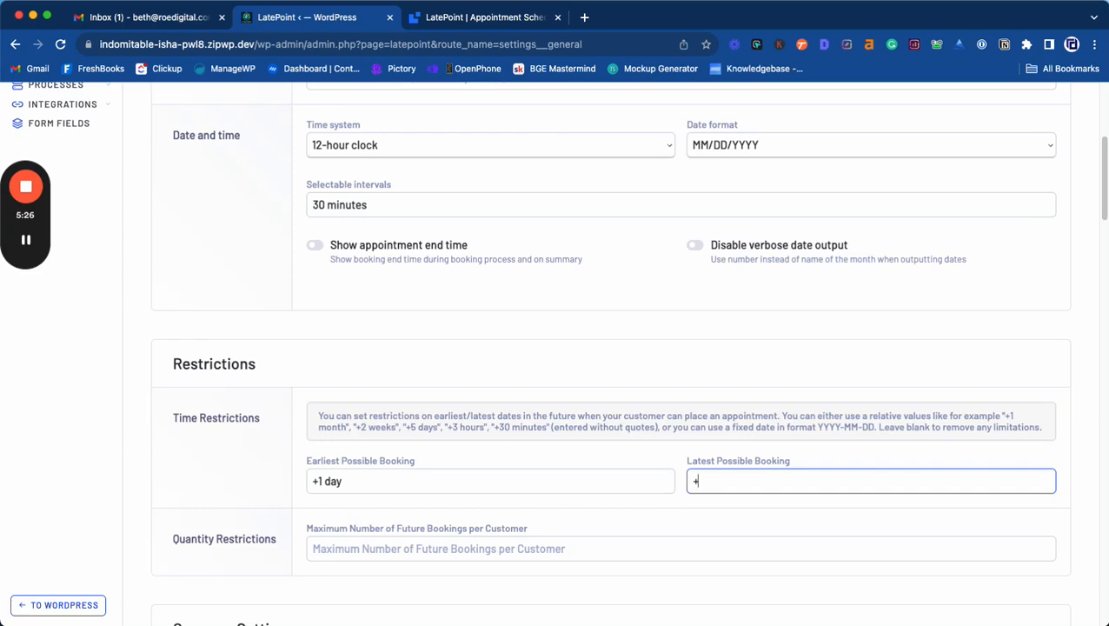
text( weeks)
click(697, 481)
text(3)
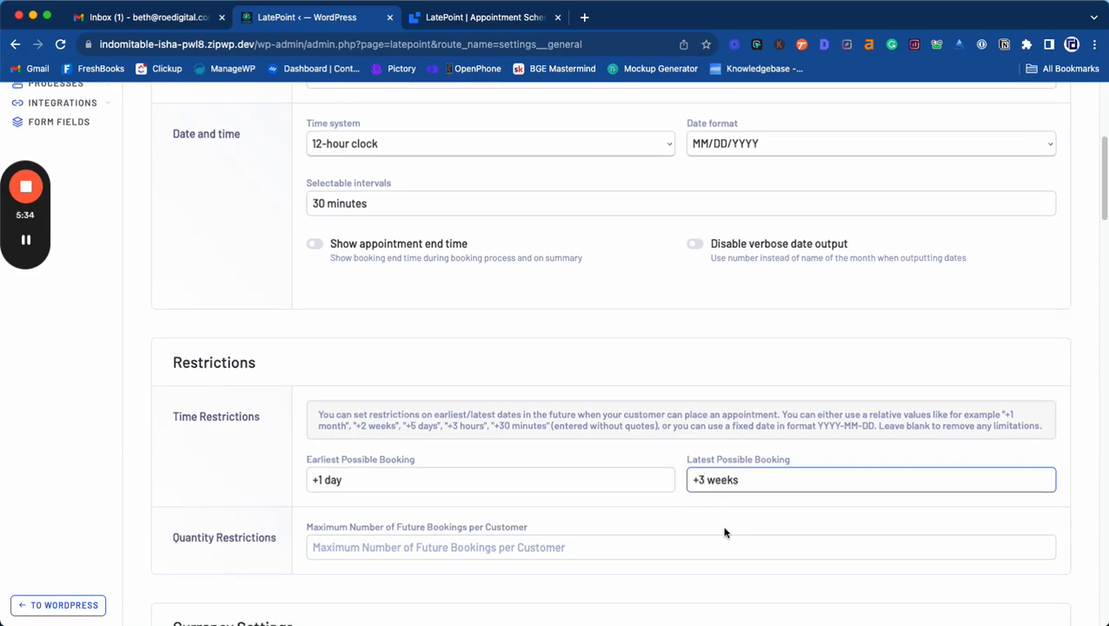
Limit the countries shown in the phone field to selected countries, with United States as the available country
scroll(725, 532, down, 5)
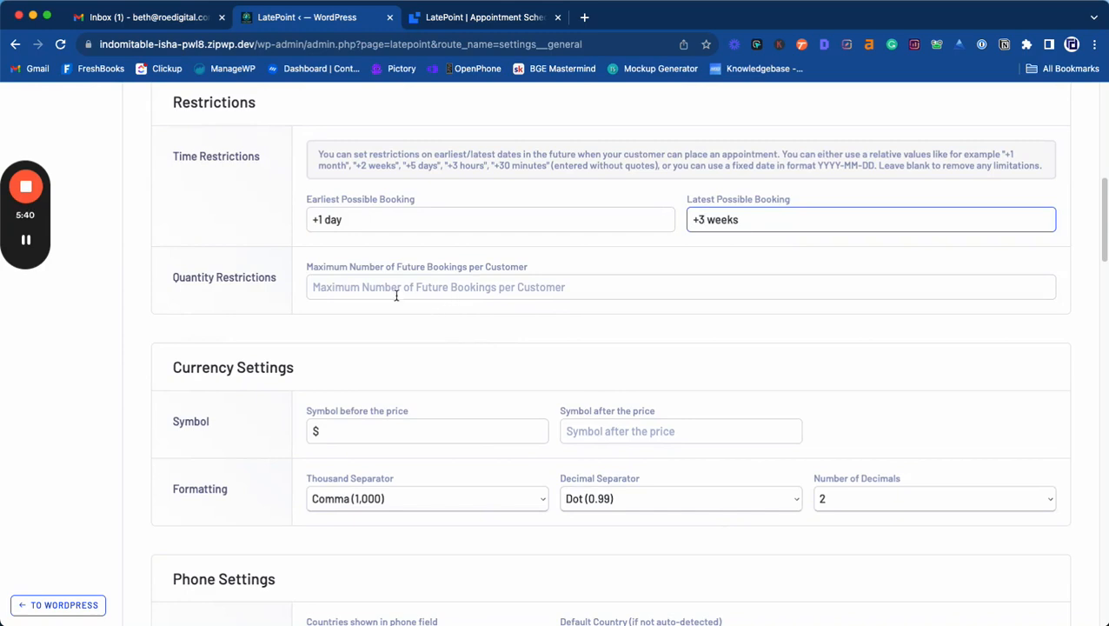
scroll(389, 350, down, 5)
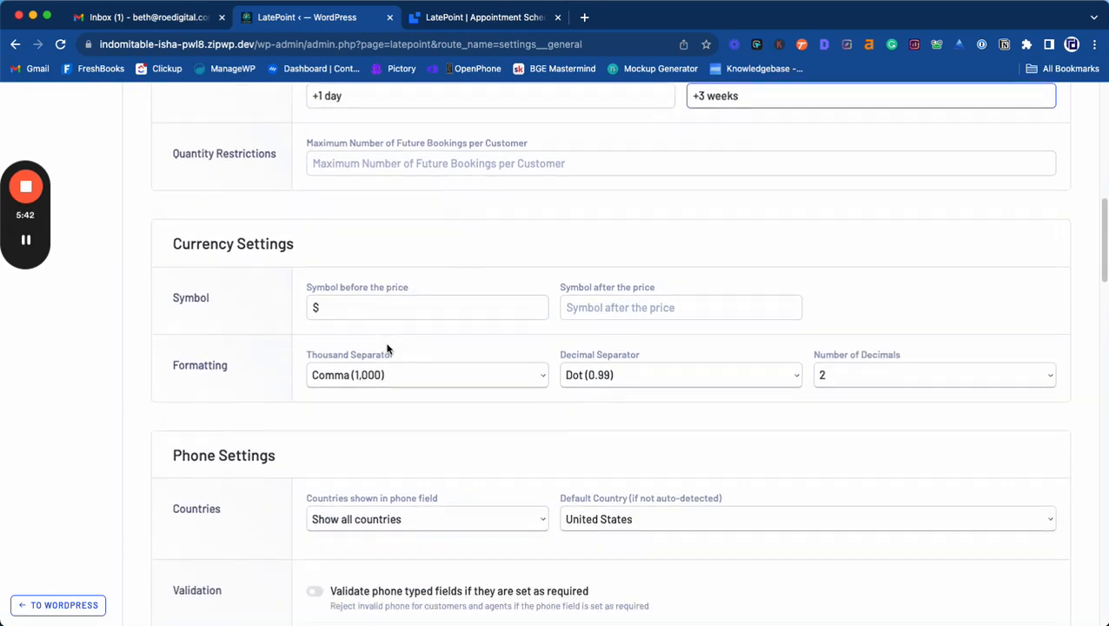
scroll(388, 350, down, 2)
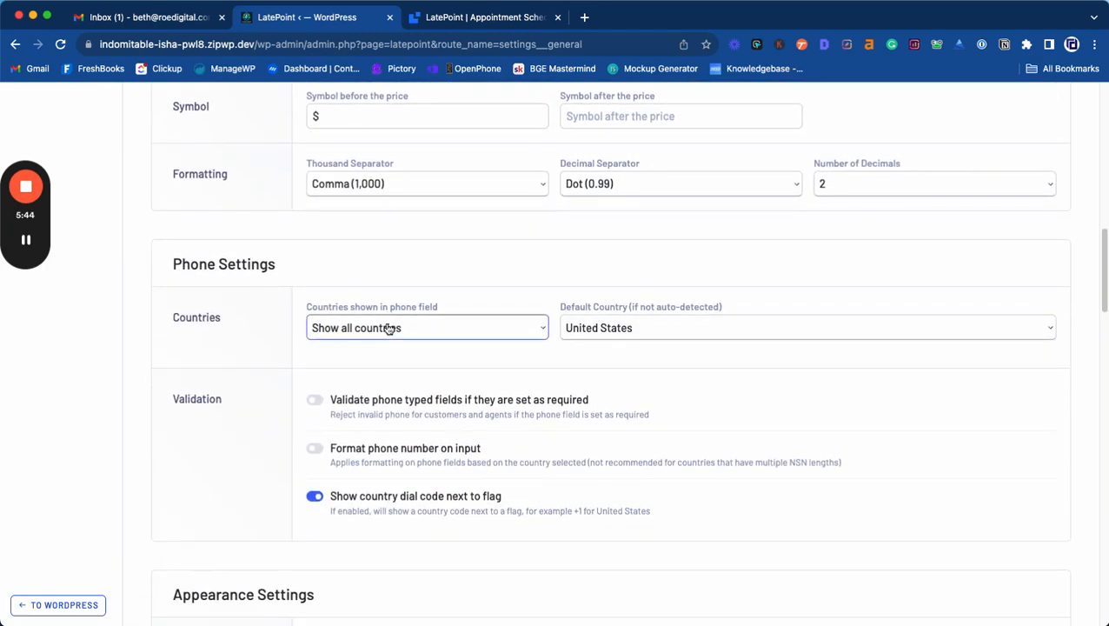
click(388, 327)
click(389, 347)
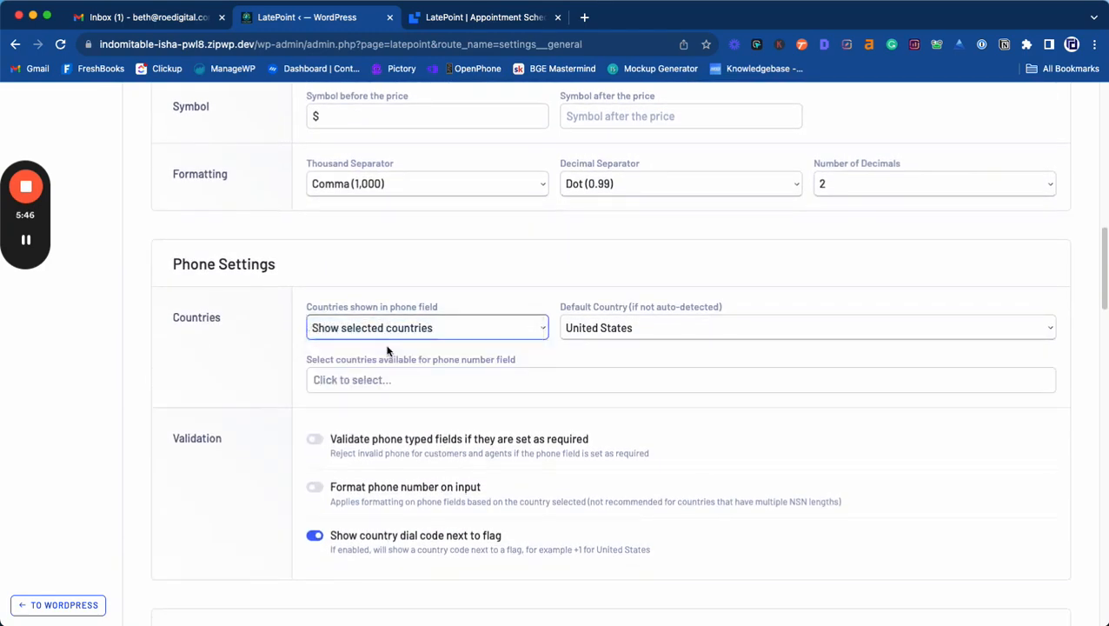
click(384, 380)
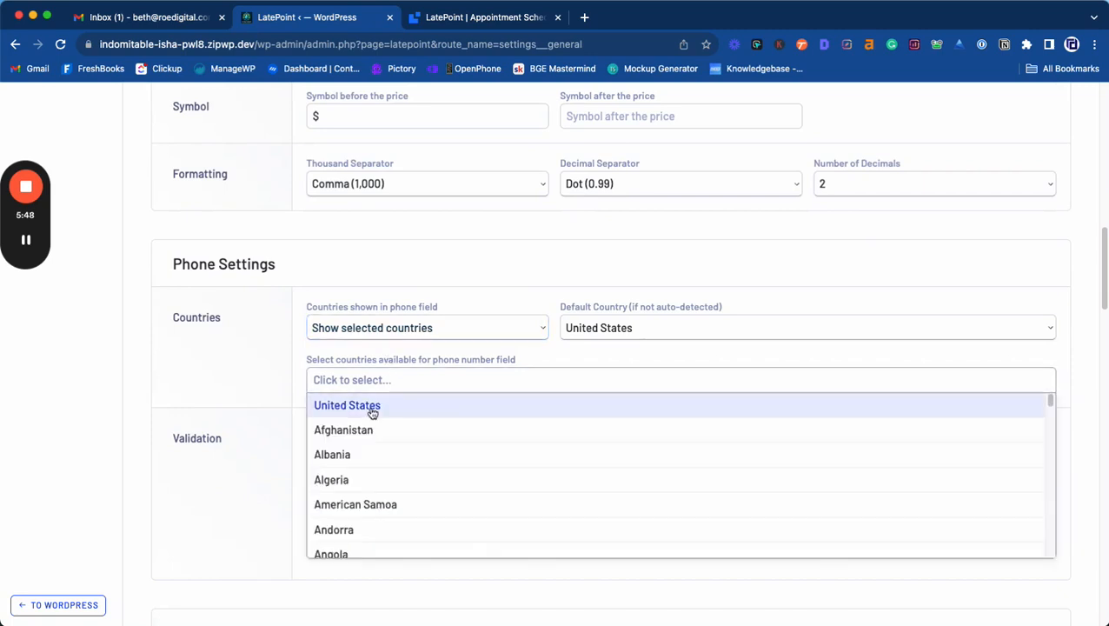
click(371, 410)
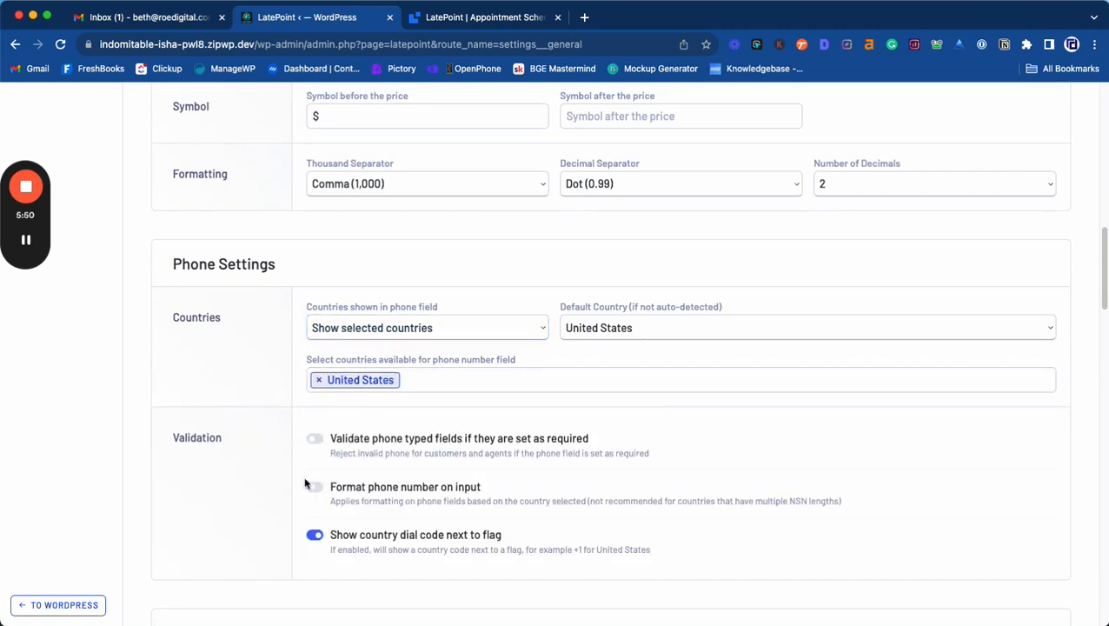
Turn off the country dial code next to the flag and enable validation of required phone fields
click(314, 535)
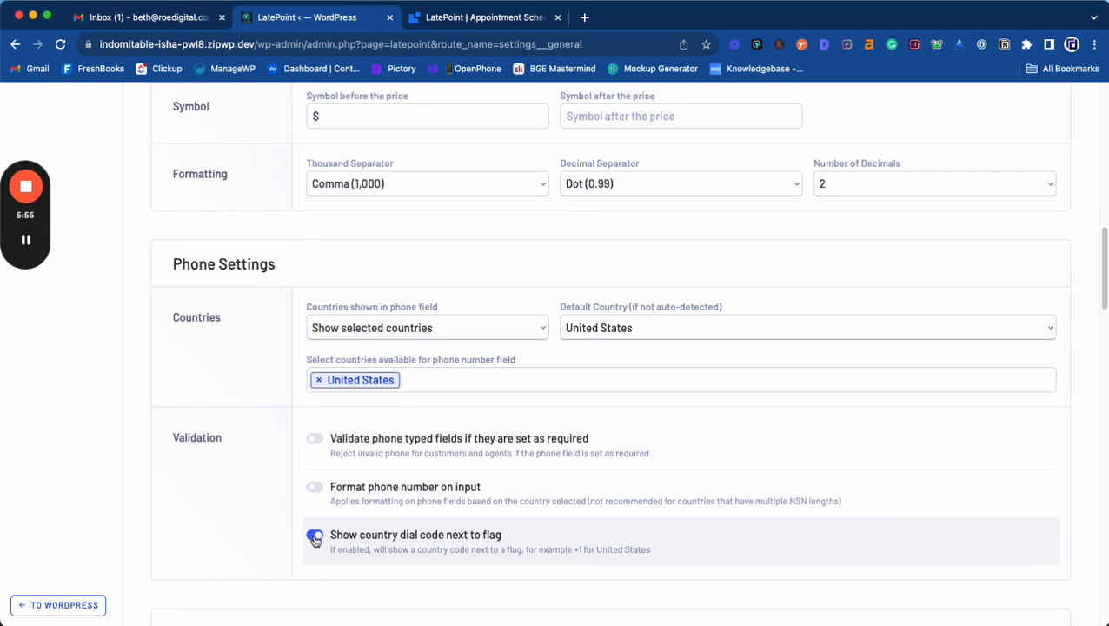
click(315, 536)
scroll(281, 525, down, 2)
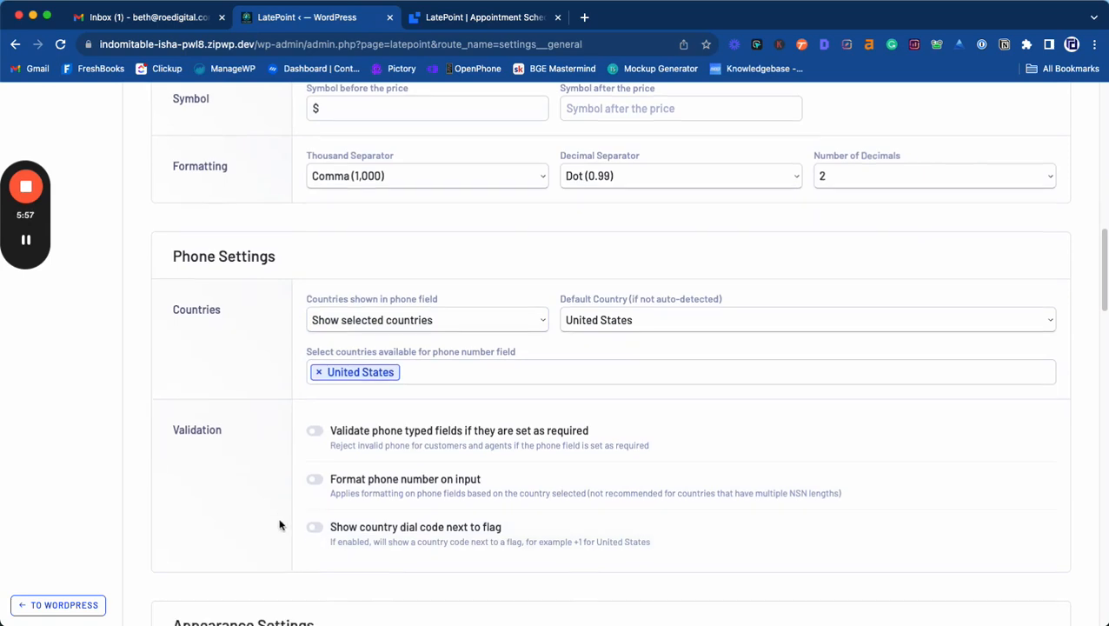
click(315, 362)
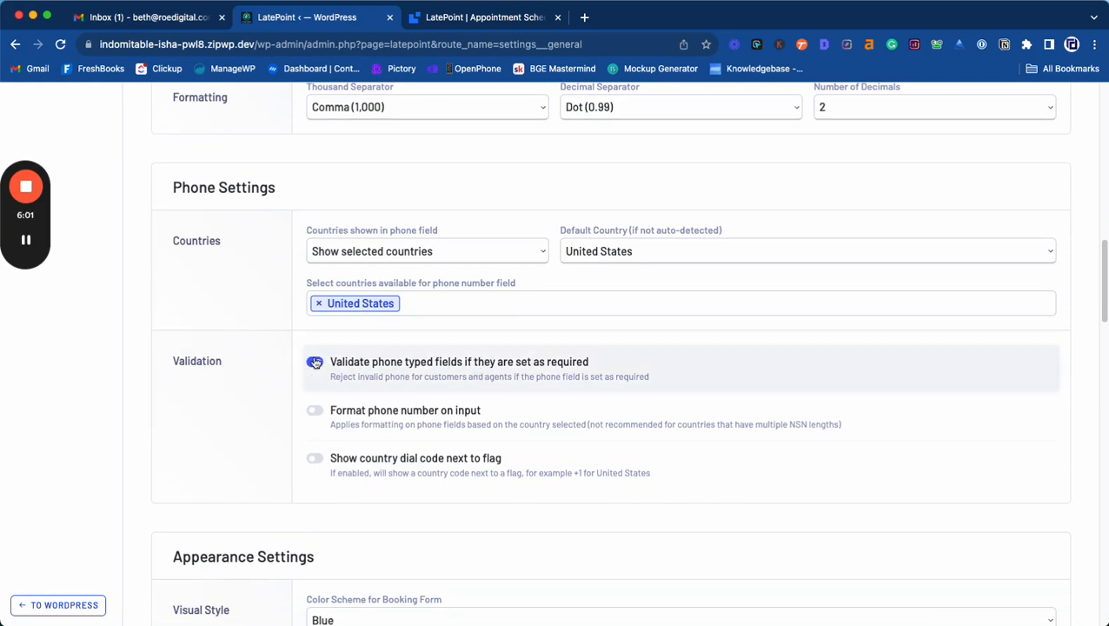
Review the booking form's color scheme options and the date picker and timeslot availability settings
scroll(432, 420, down, 5)
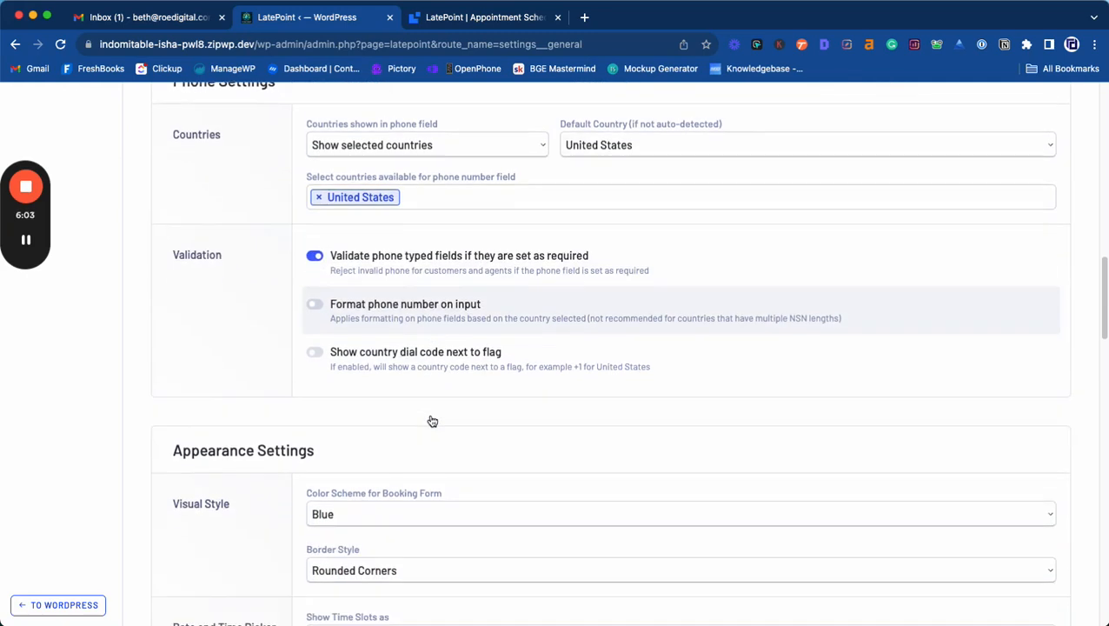
click(430, 423)
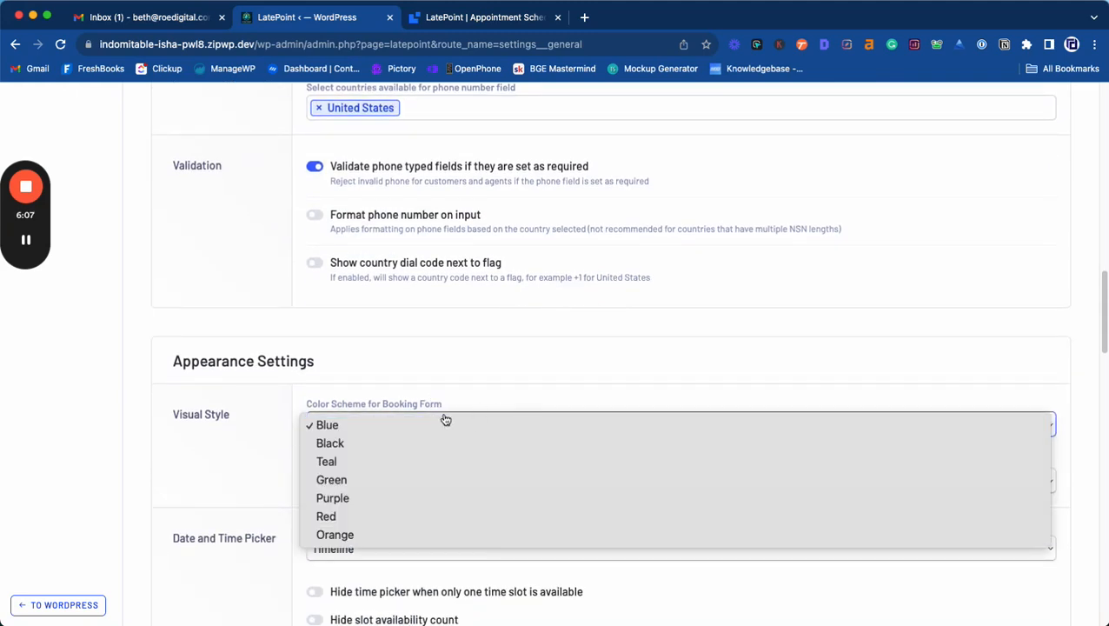
click(393, 429)
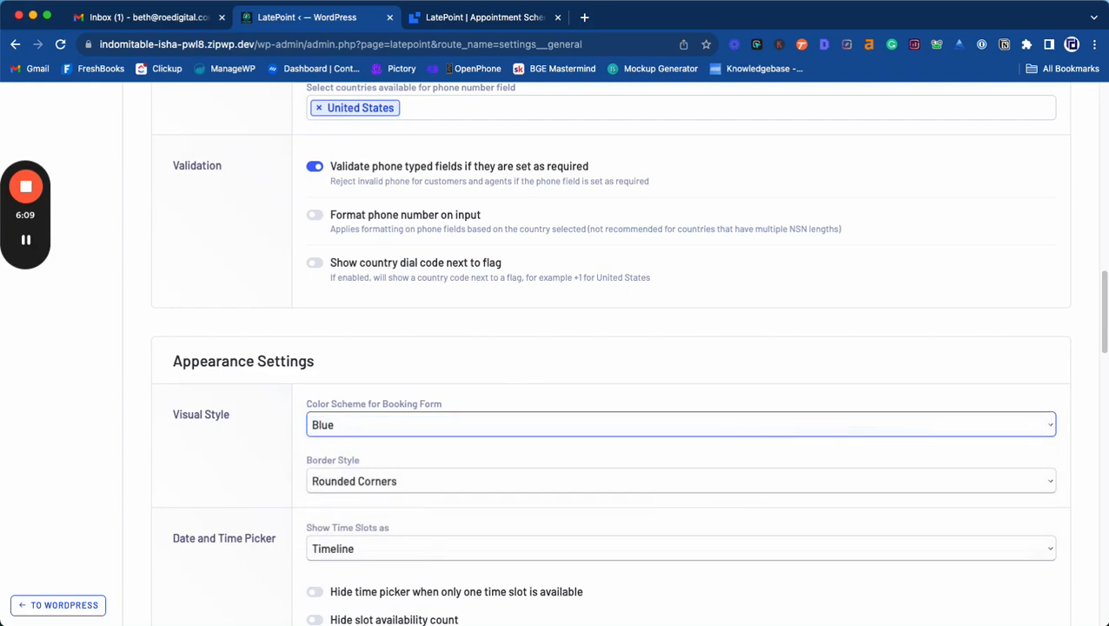
scroll(621, 555, up, 10)
scroll(608, 497, down, 8)
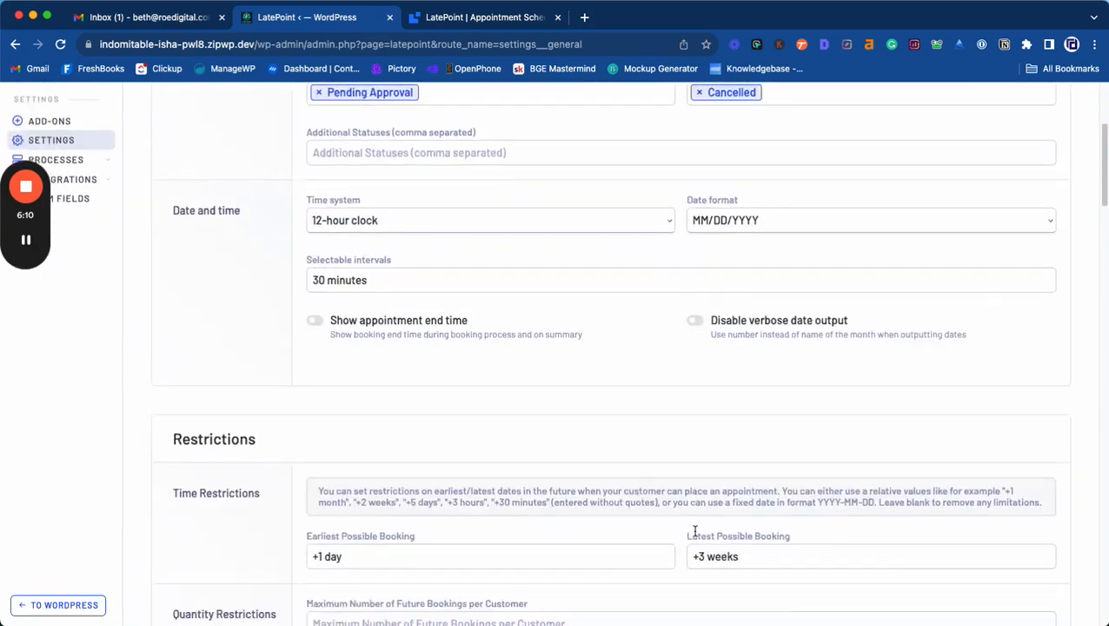
scroll(695, 536, down, 10)
scroll(695, 536, up, 4)
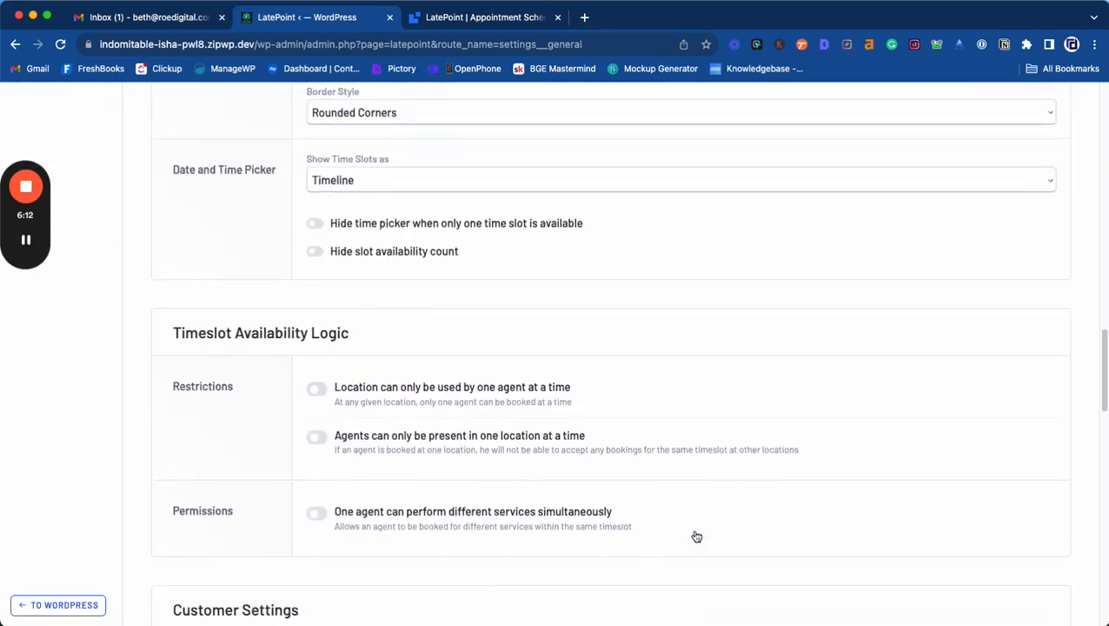
scroll(696, 537, down, 1)
scroll(696, 537, up, 1)
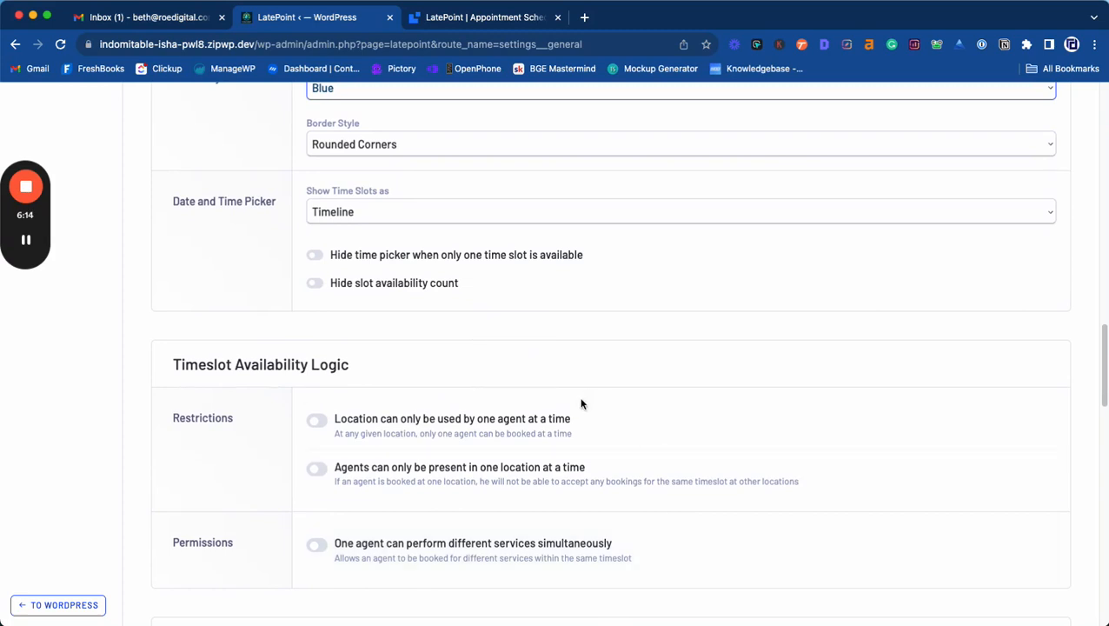
scroll(580, 398, down, 1)
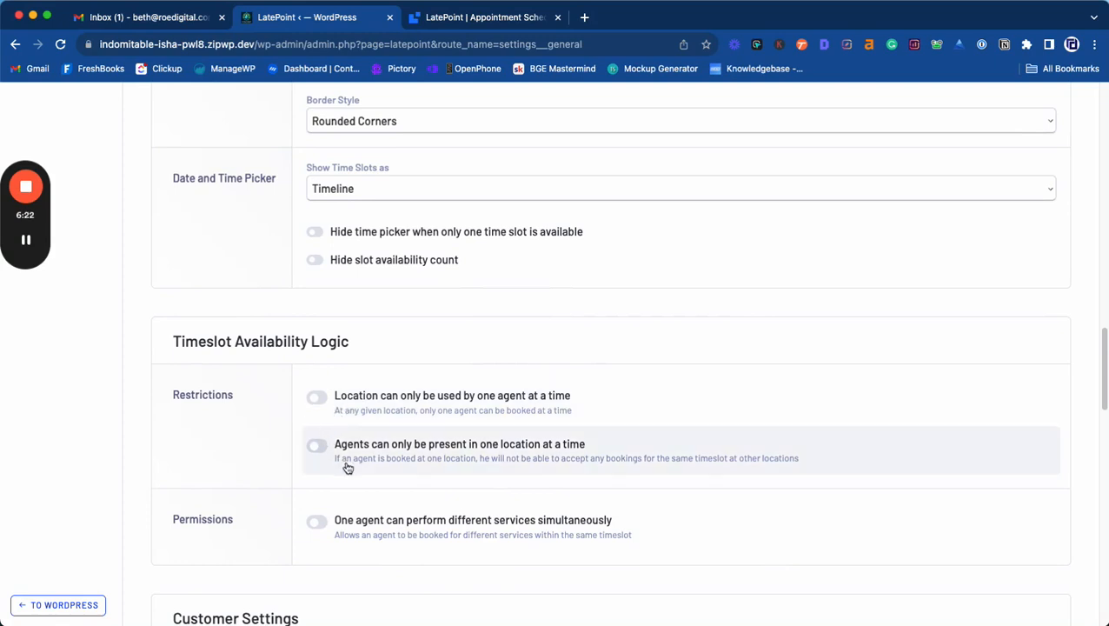
Allow customers to reschedule their bookings, restricted to at least 1 day before the appointment start time
scroll(347, 468, down, 5)
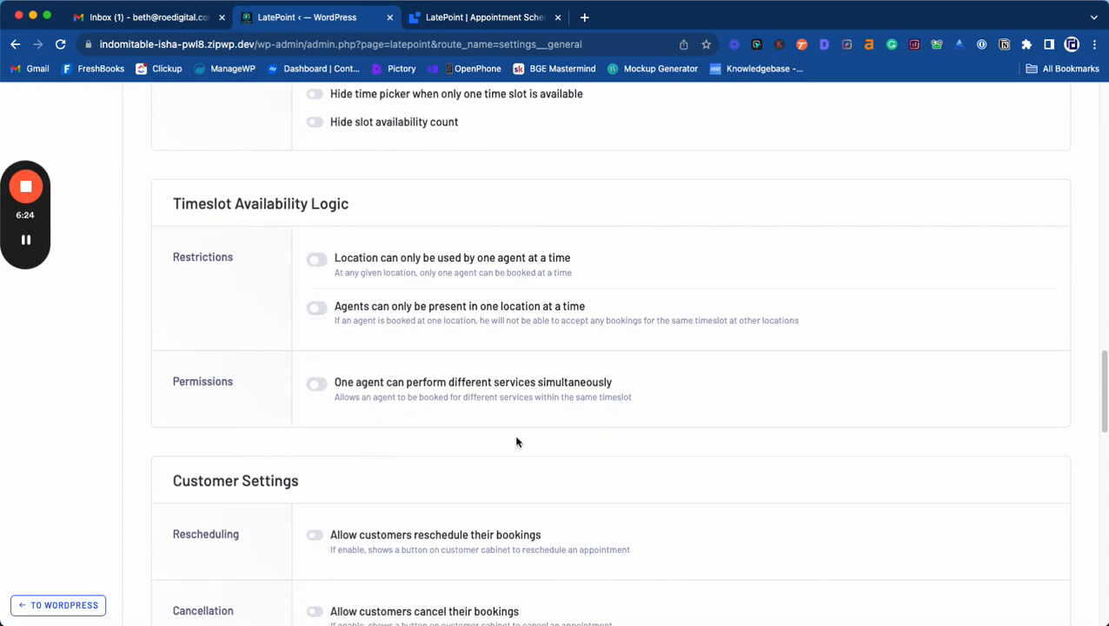
scroll(793, 461, down, 5)
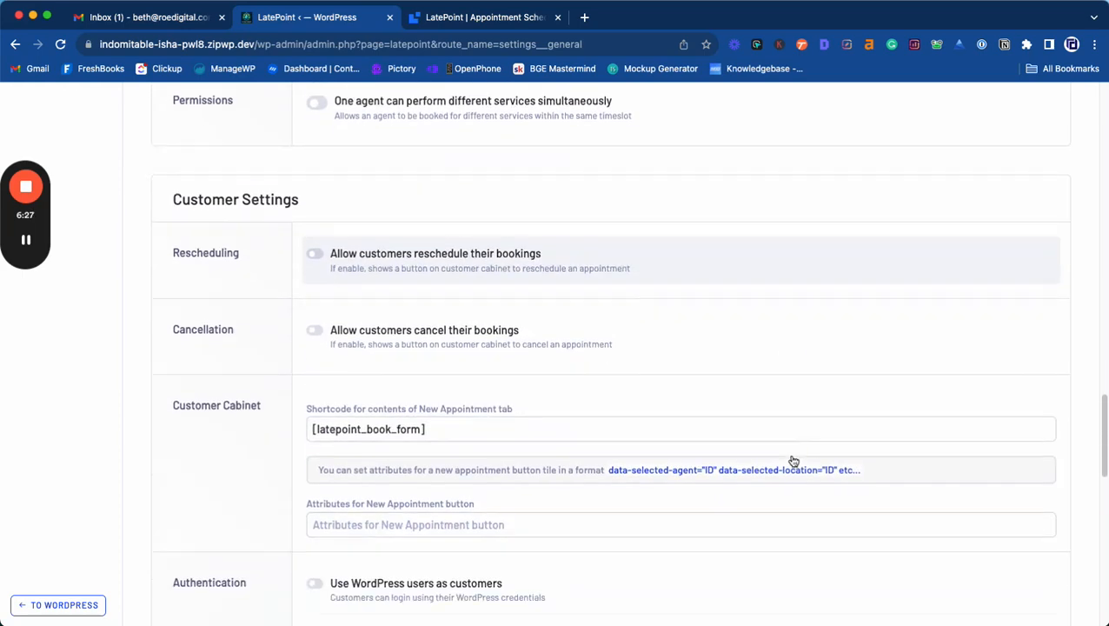
click(317, 255)
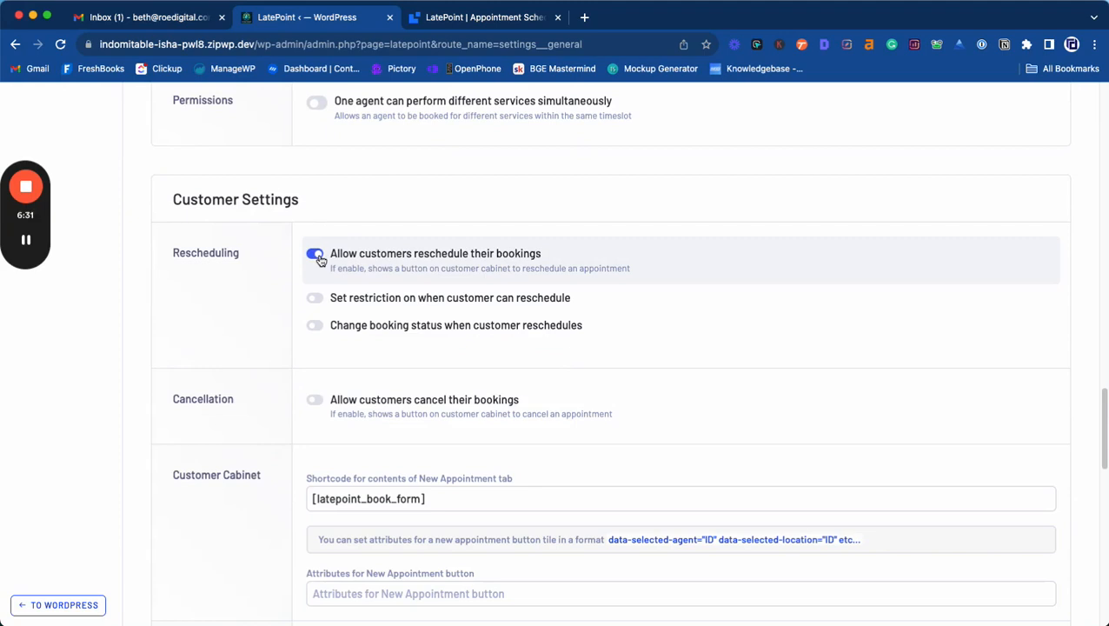
click(315, 299)
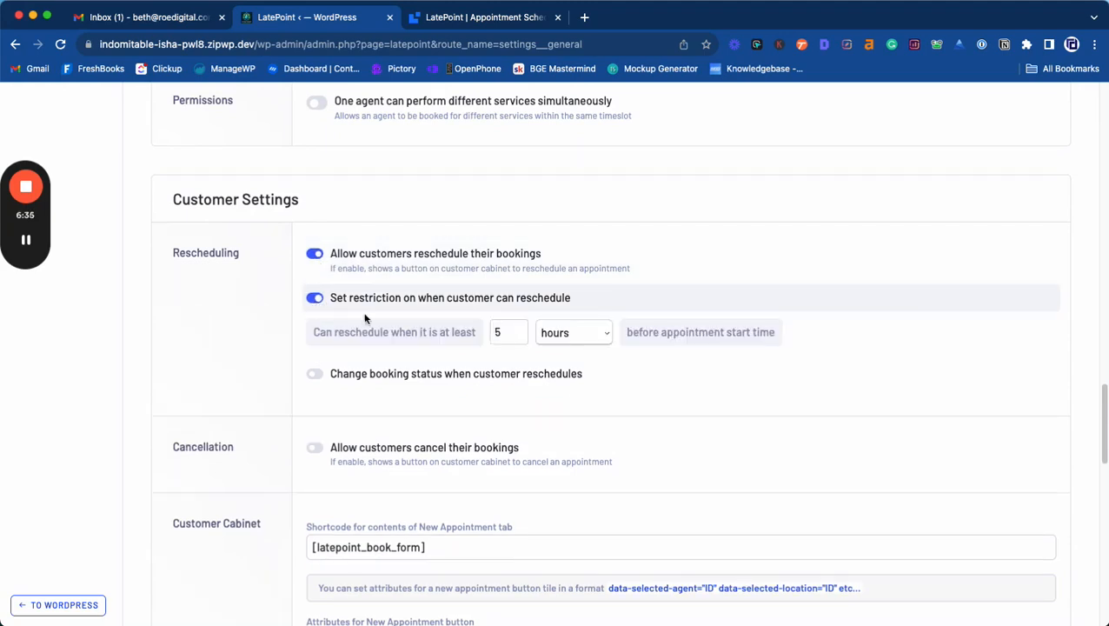
drag(520, 335, 485, 332)
text(1)
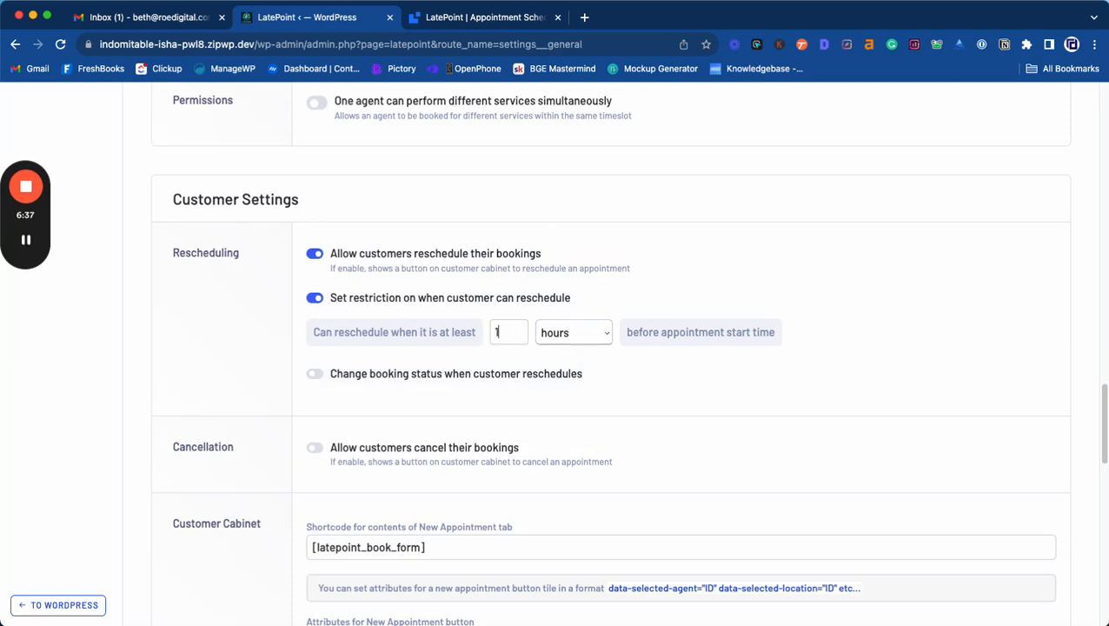
click(574, 333)
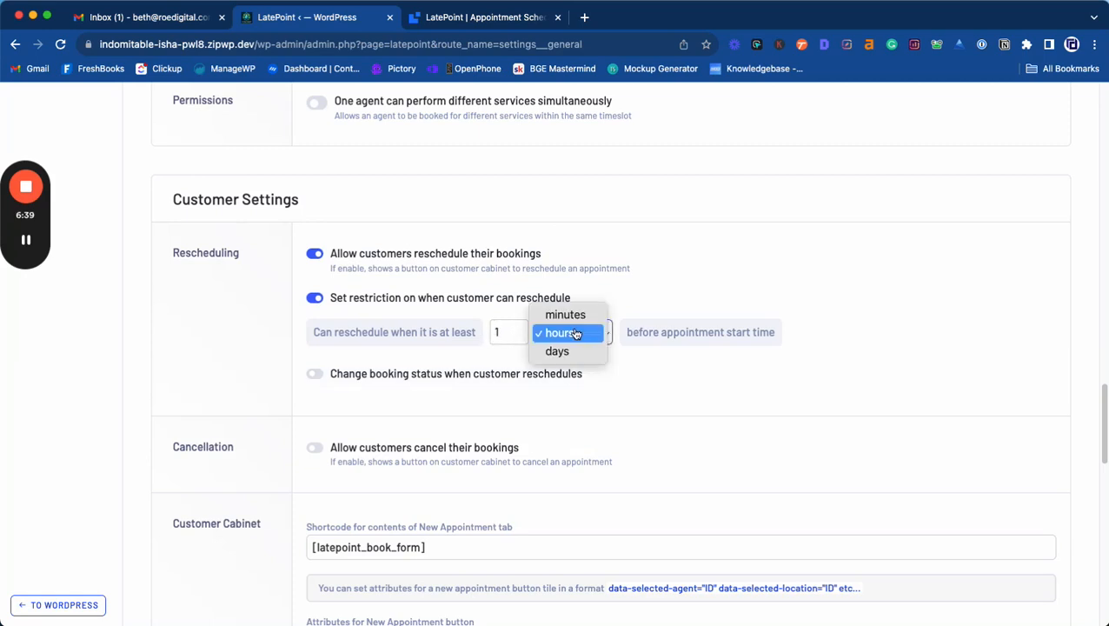
click(573, 352)
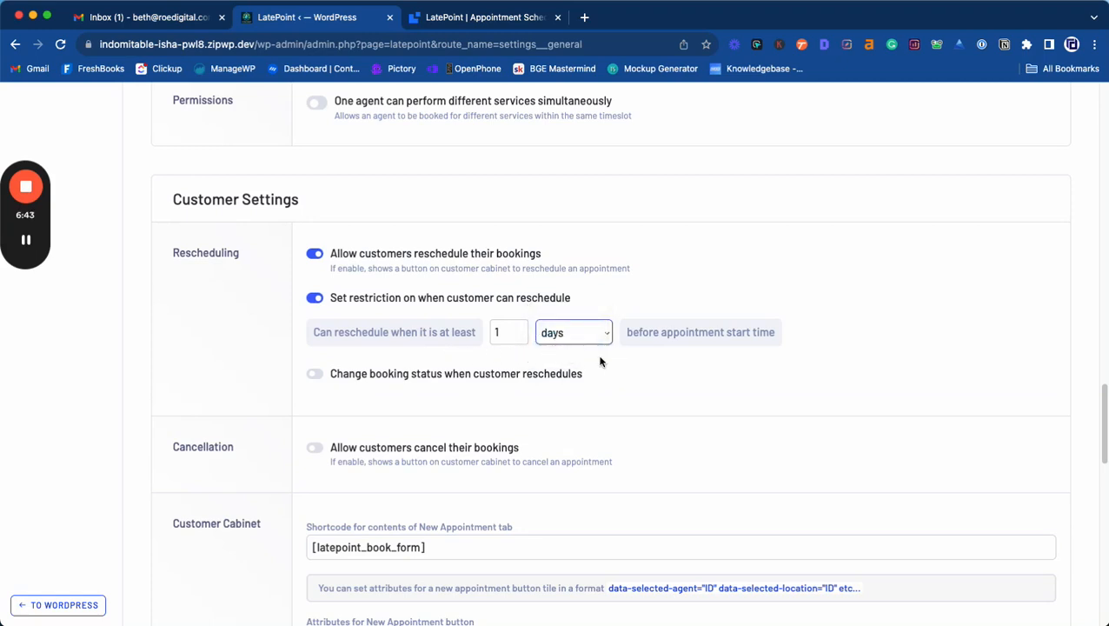
Change the booking status to Pending Approval when a customer reschedules, and allow customers to cancel their bookings
click(317, 376)
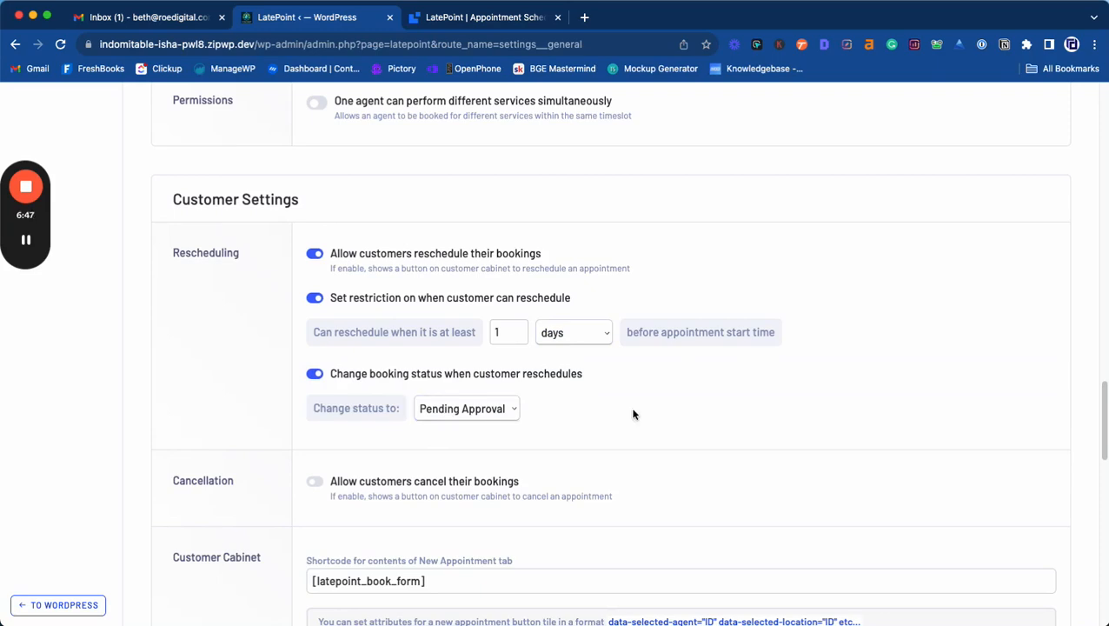
scroll(633, 414, down, 1)
scroll(686, 406, down, 2)
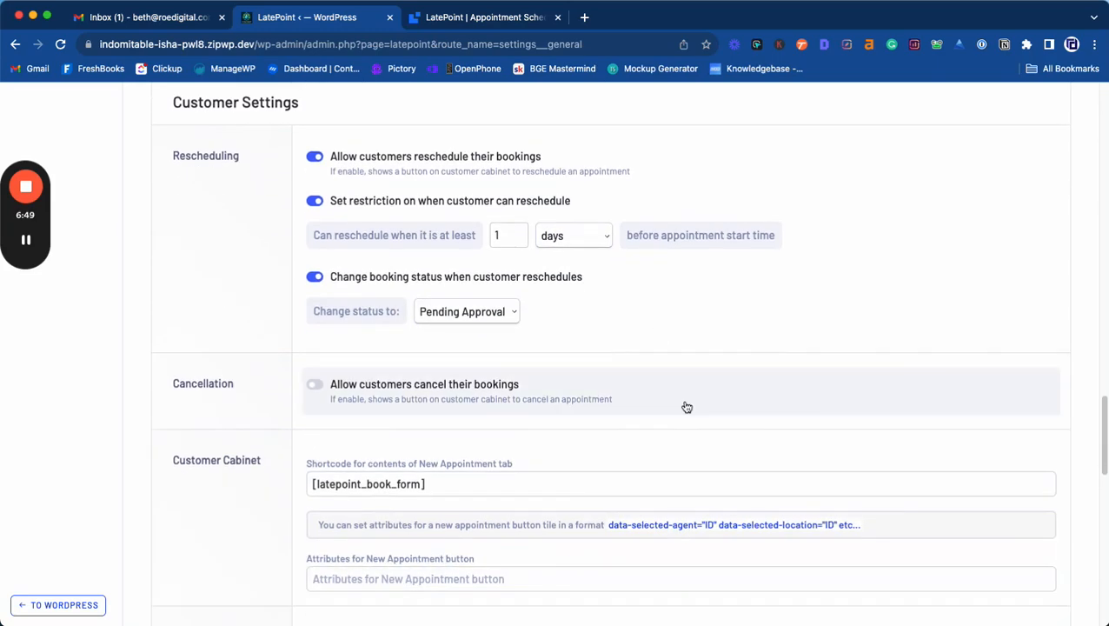
scroll(686, 406, down, 5)
scroll(686, 403, up, 4)
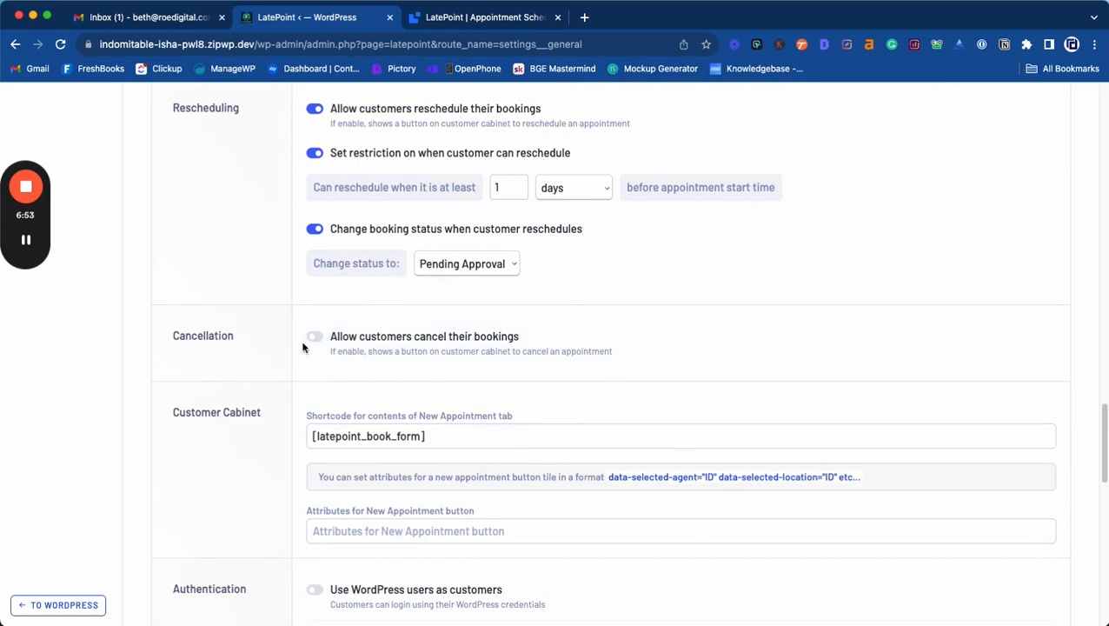
click(314, 338)
Remove the login and register tabs and hide the "Create Account" prompt on the confirmation step
scroll(660, 396, down, 4)
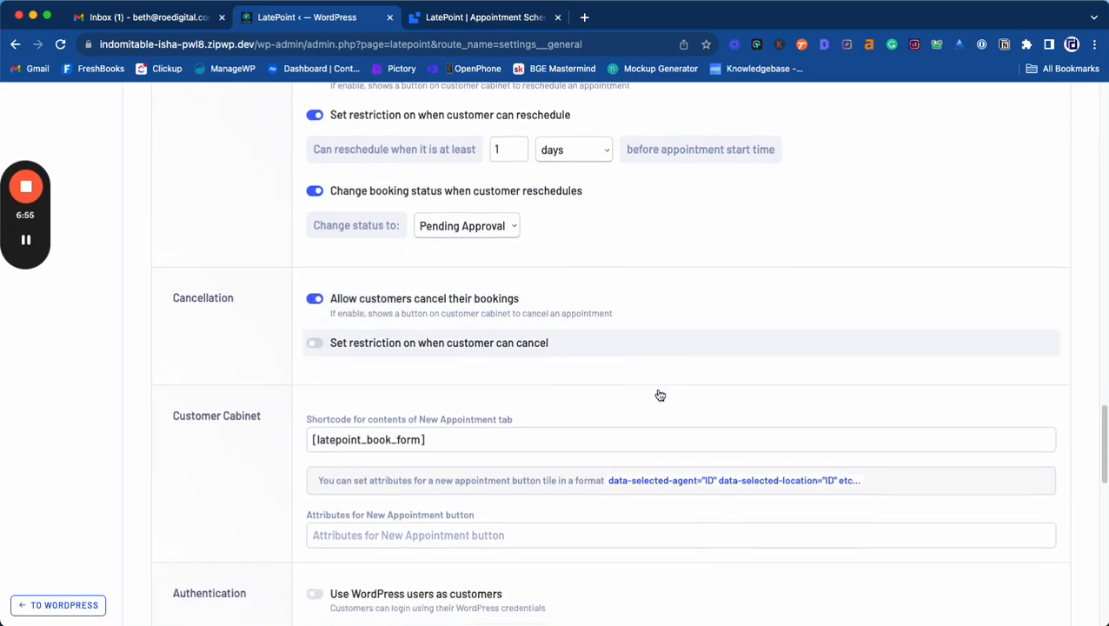
scroll(657, 394, down, 3)
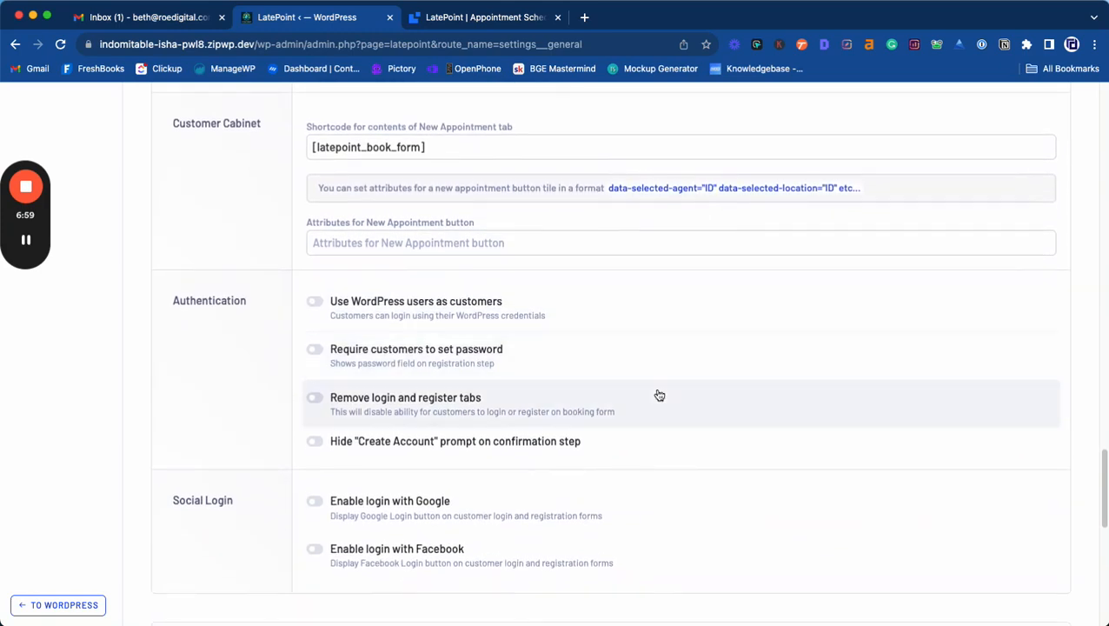
scroll(658, 394, down, 2)
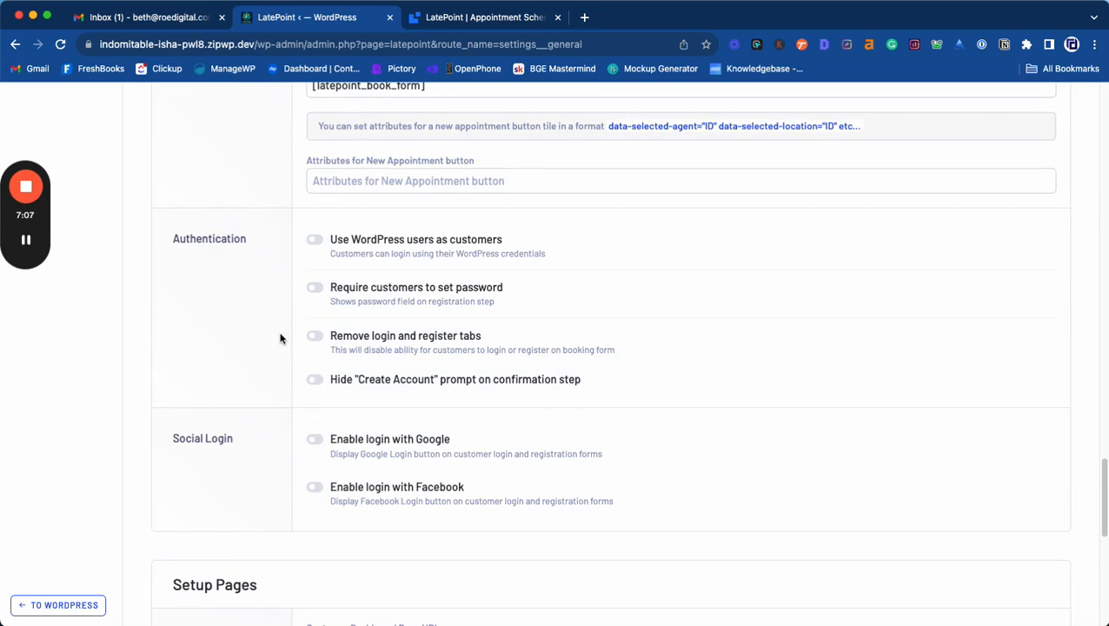
click(315, 337)
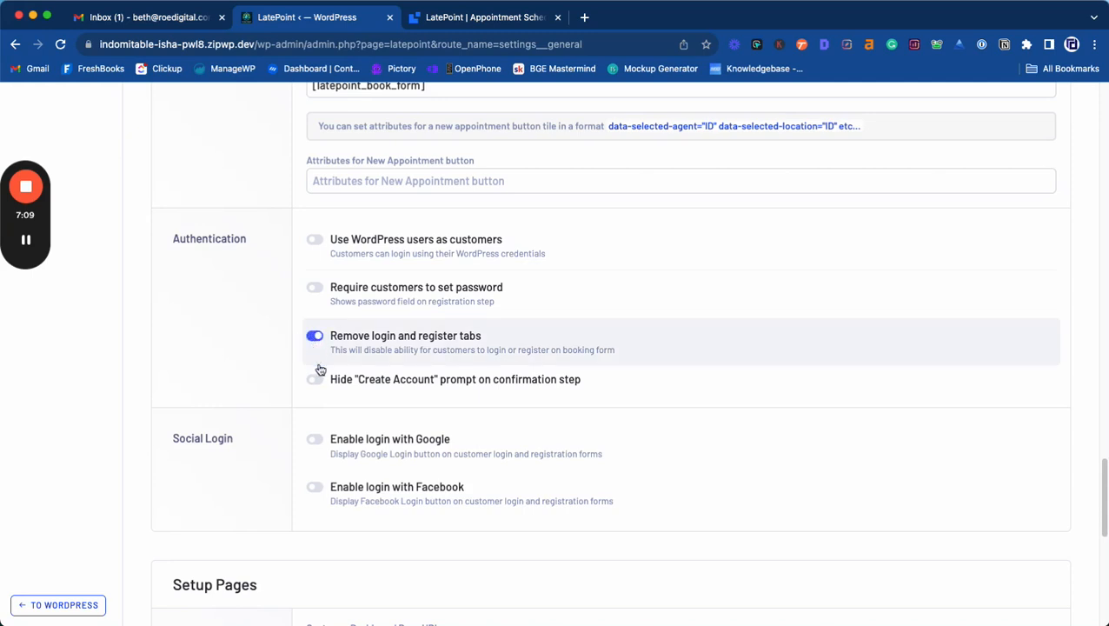
click(316, 380)
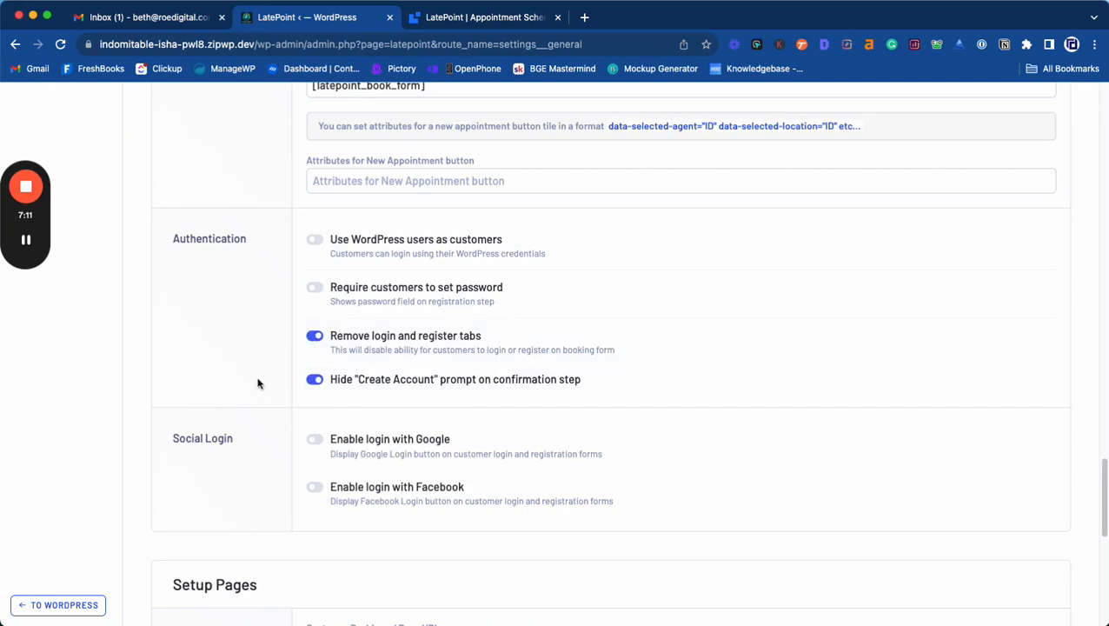
scroll(256, 382, down, 4)
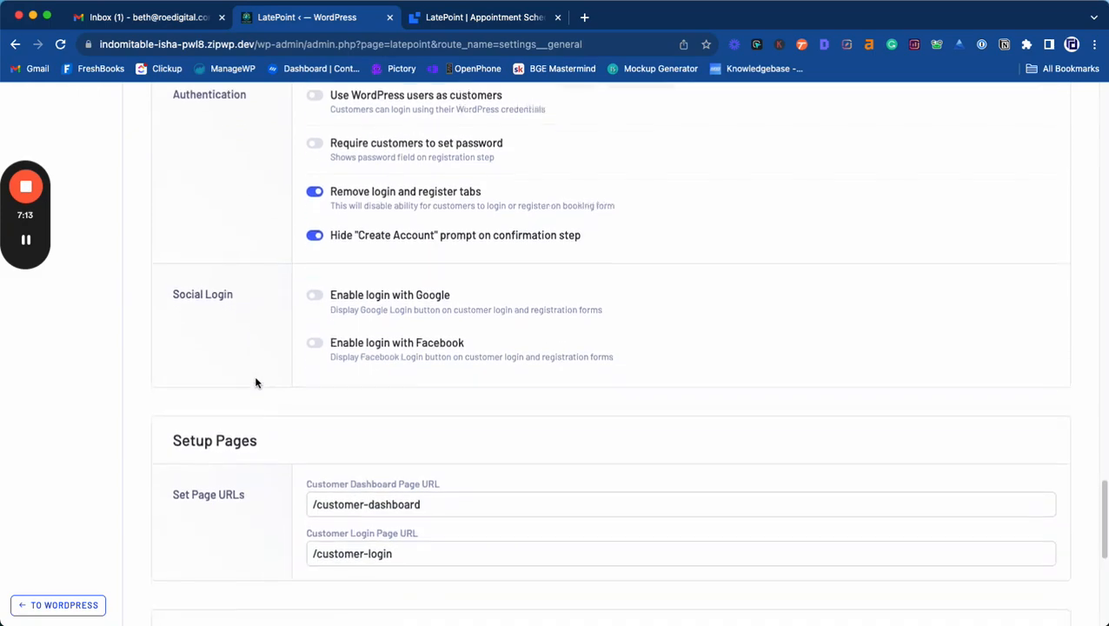
Set the company logo in the business information to the dark-background Vital Drip logo from the media library
scroll(256, 383, down, 10)
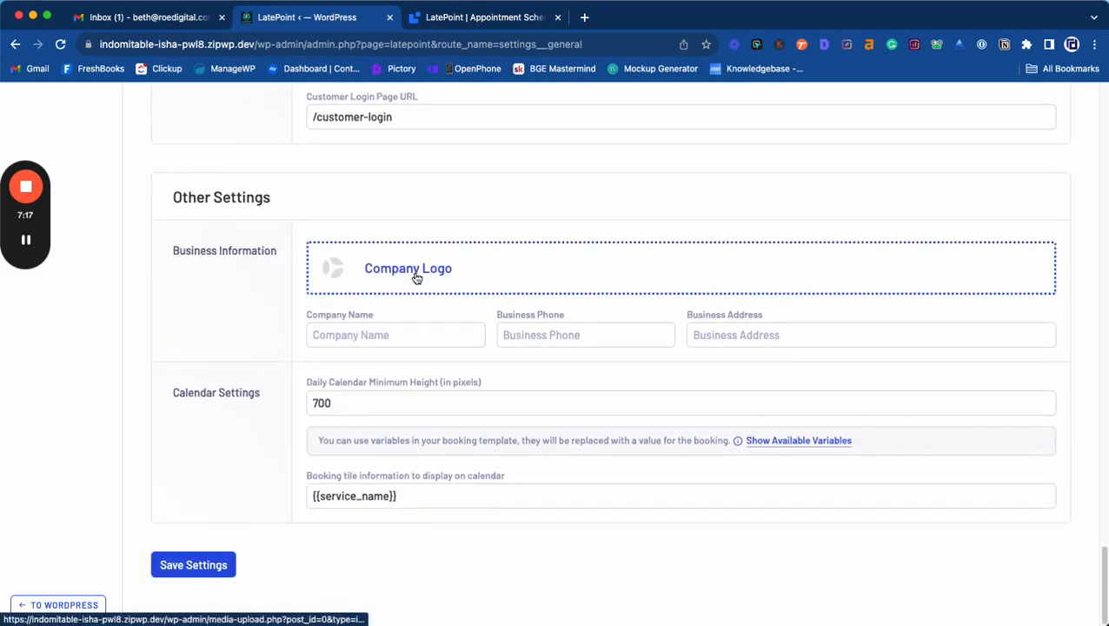
click(416, 277)
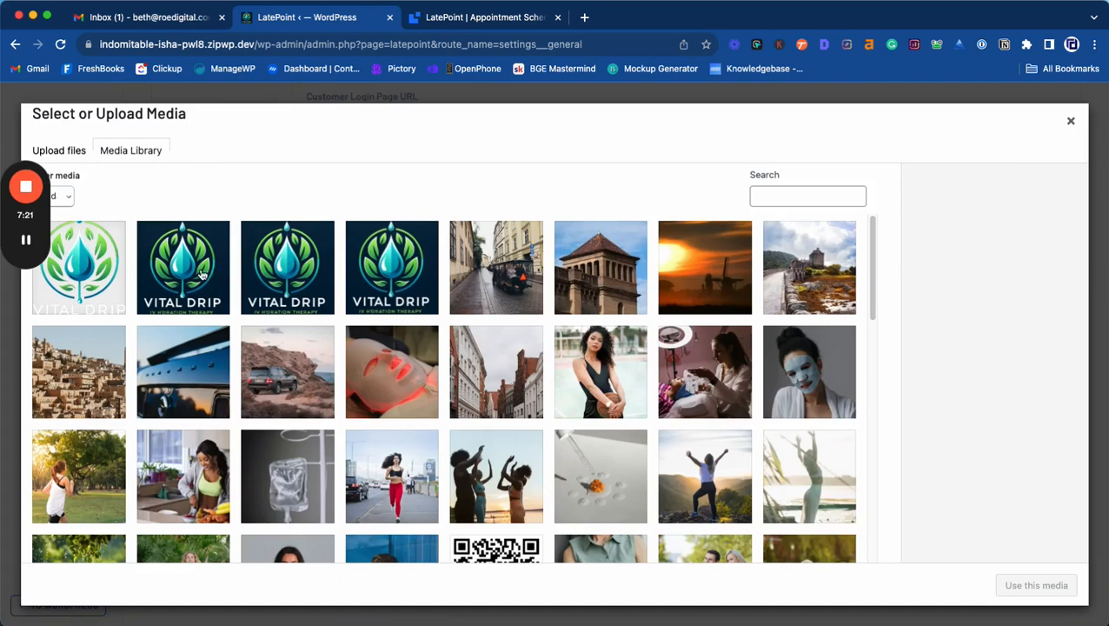
click(201, 275)
click(1019, 587)
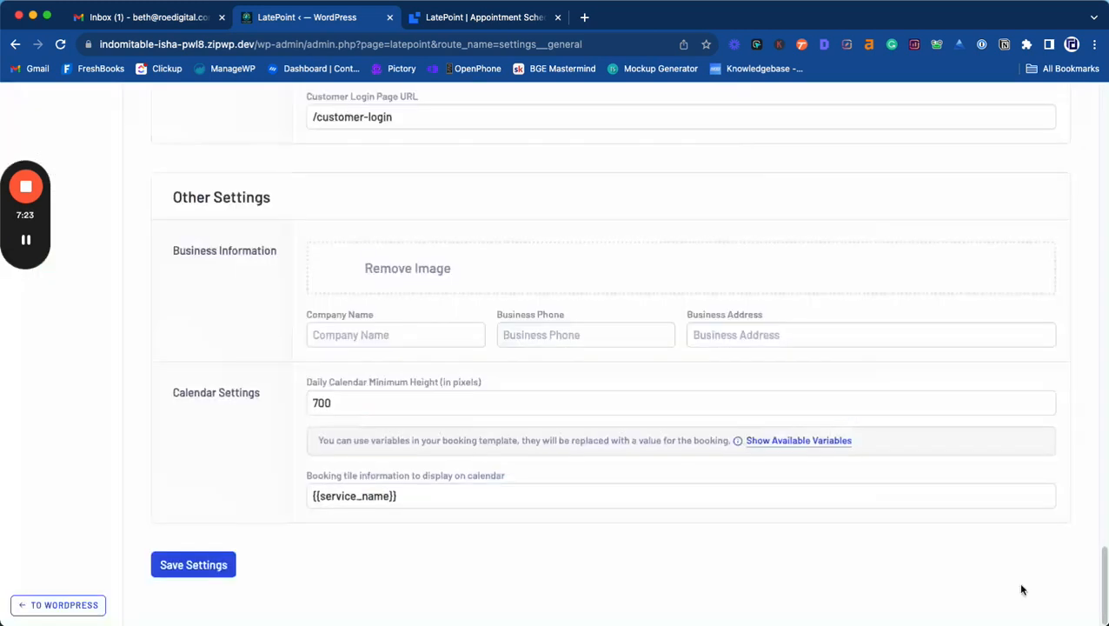
Enter "Vital Drip" as the company name, fill in the business phone number, and save the settings
click(388, 338)
text(Vital Drip)
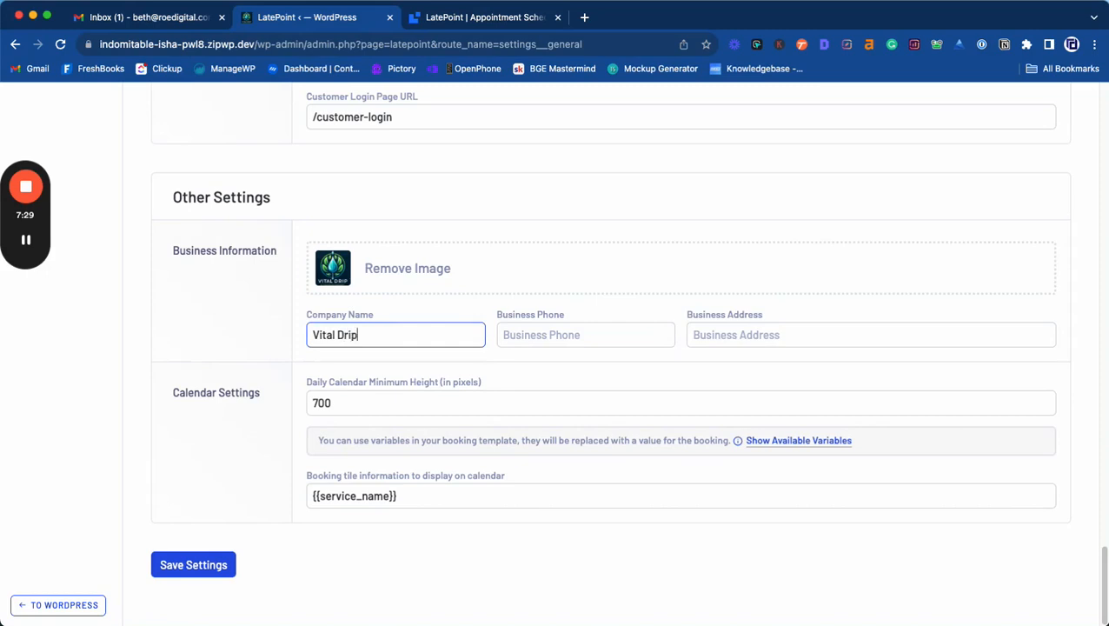
key(Tab)
text(7)
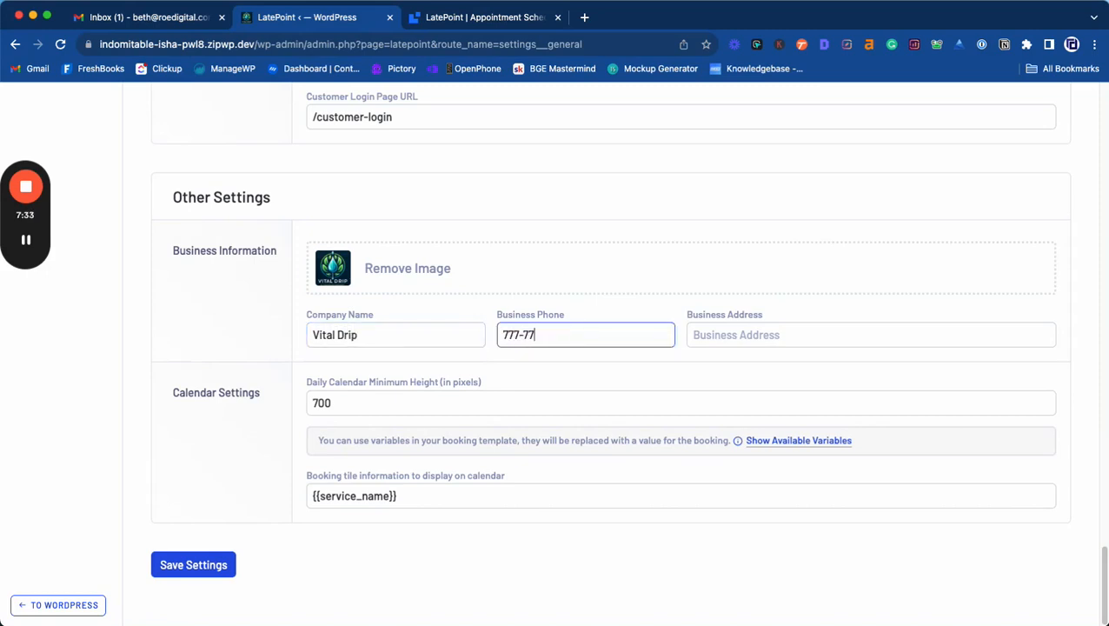
click(218, 565)
Leave the LatePoint settings and open the site's Home page in the page editor
scroll(275, 454, up, 2)
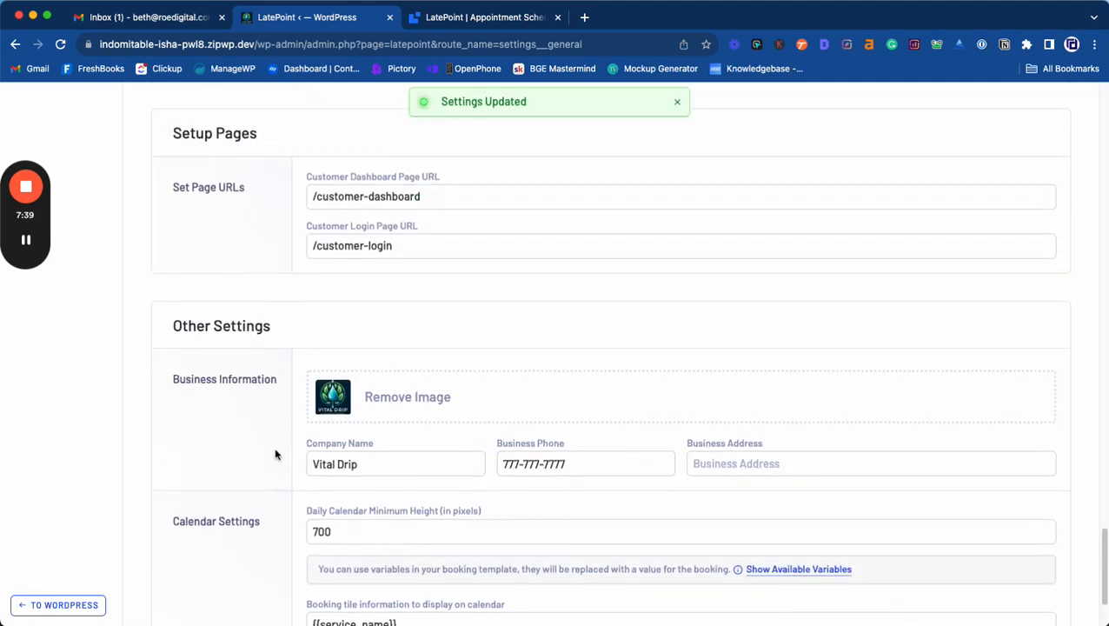
scroll(275, 454, up, 15)
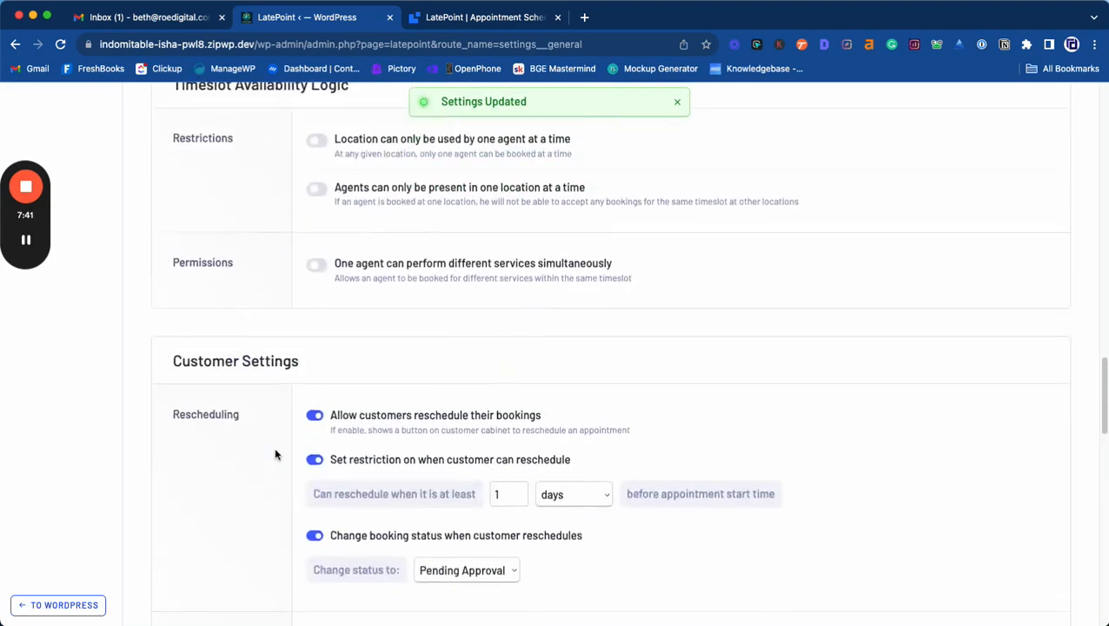
scroll(275, 454, up, 10)
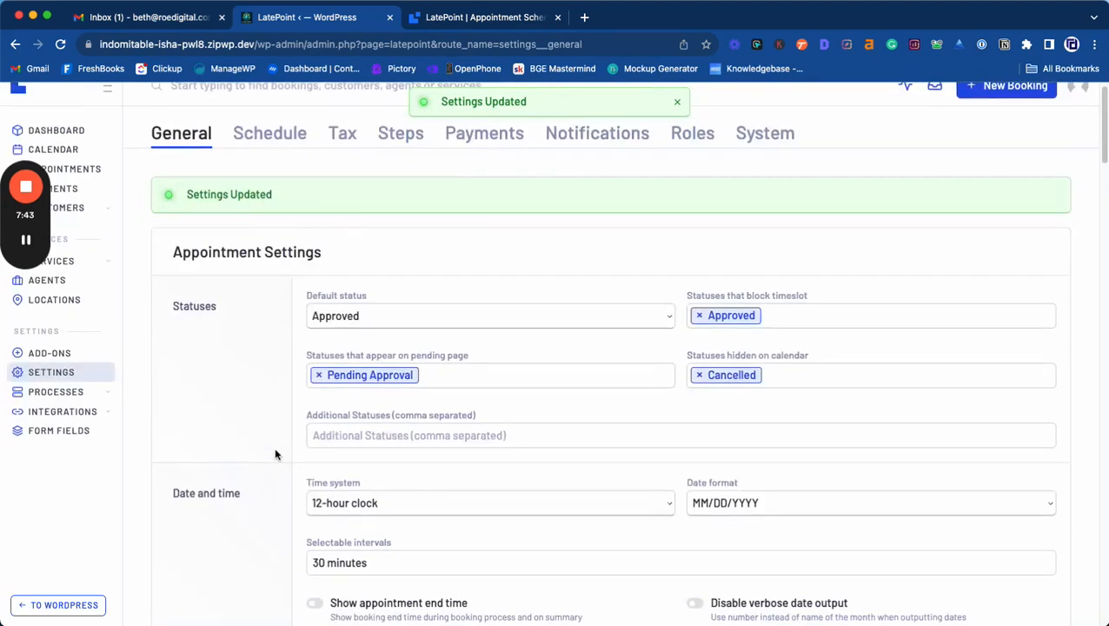
scroll(275, 453, up, 1)
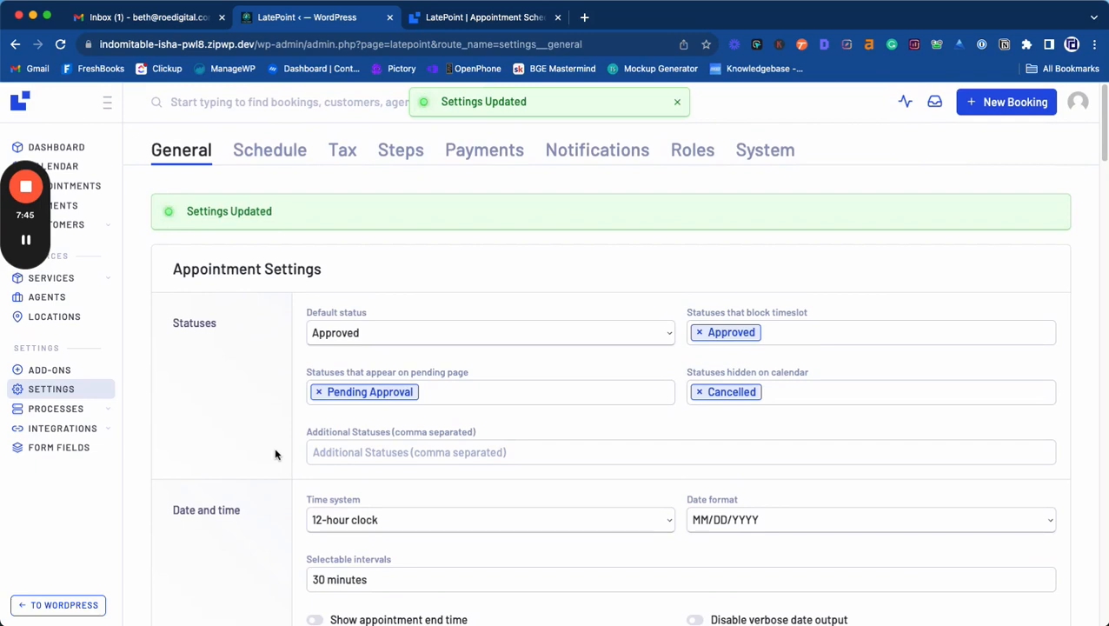
click(69, 608)
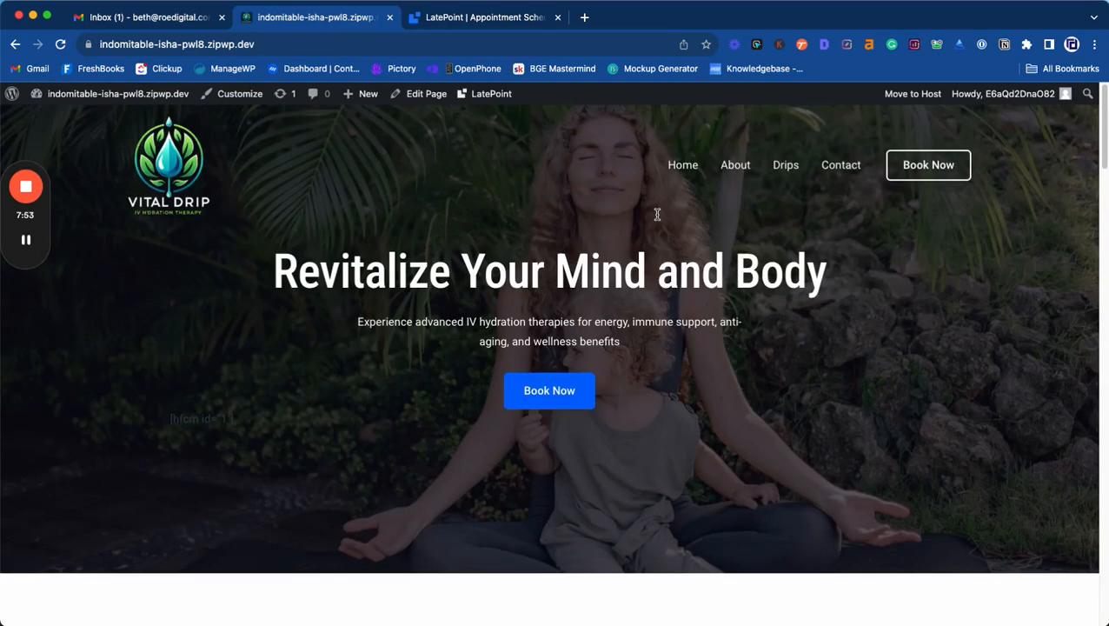
click(423, 93)
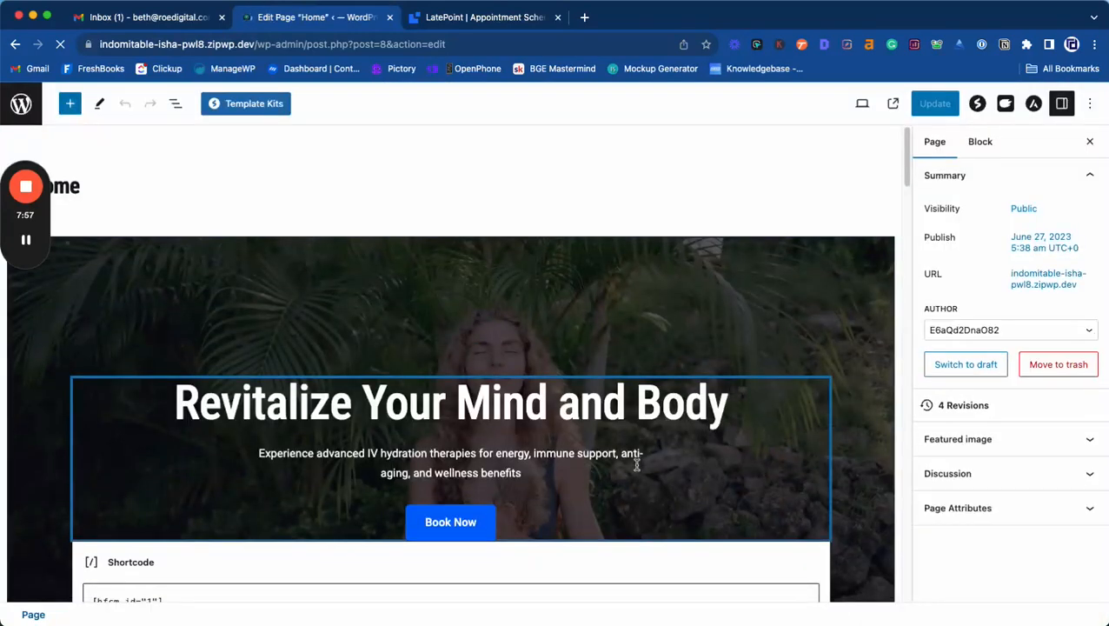
Find the LatePoint Booking Button block with the search "book", insert it beneath the hero's Book Now button, and update the page
click(71, 104)
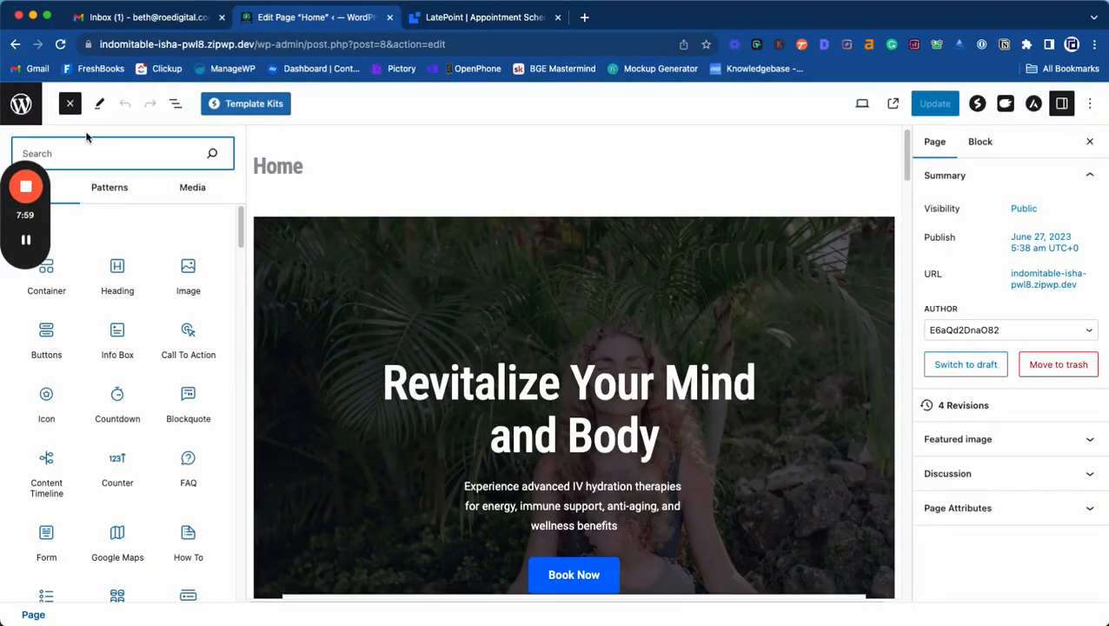
text(last)
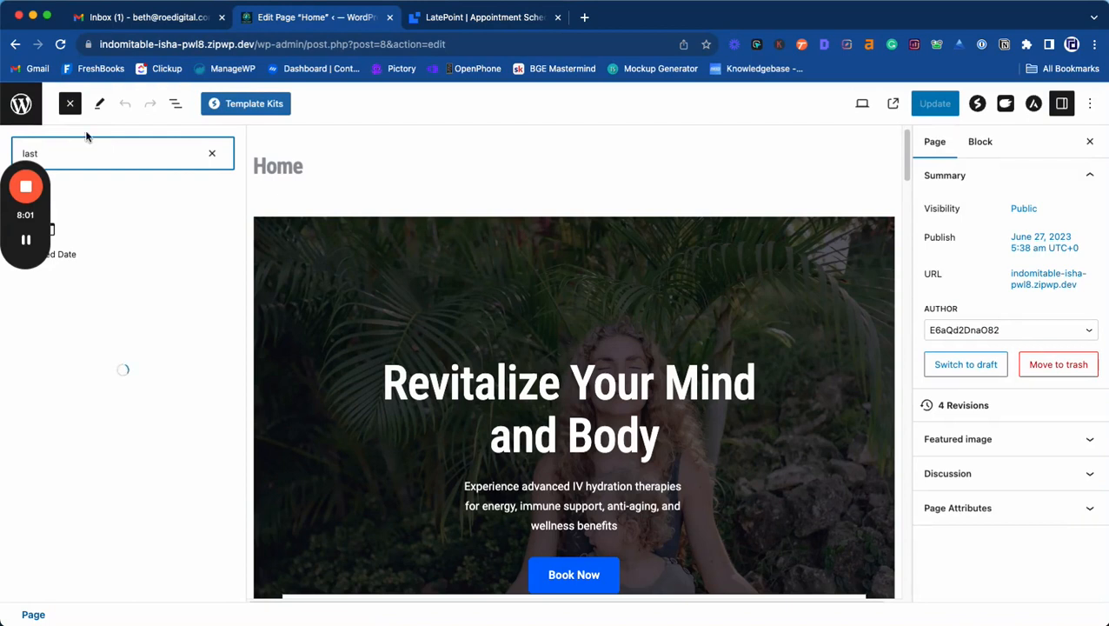
mouse_move(74, 256)
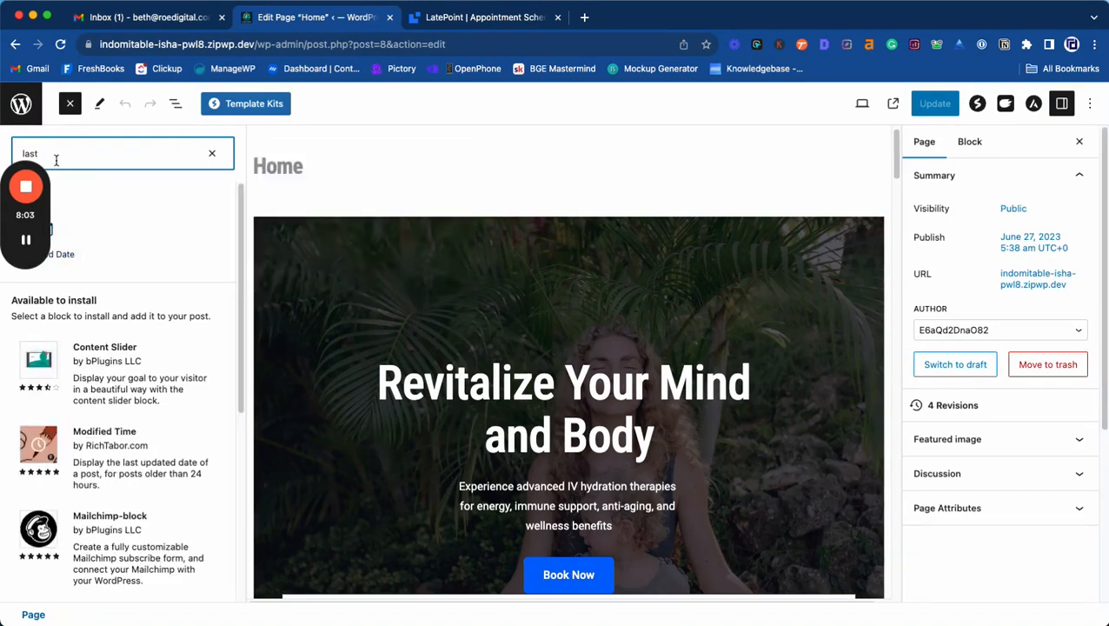
drag(55, 160, 22, 155)
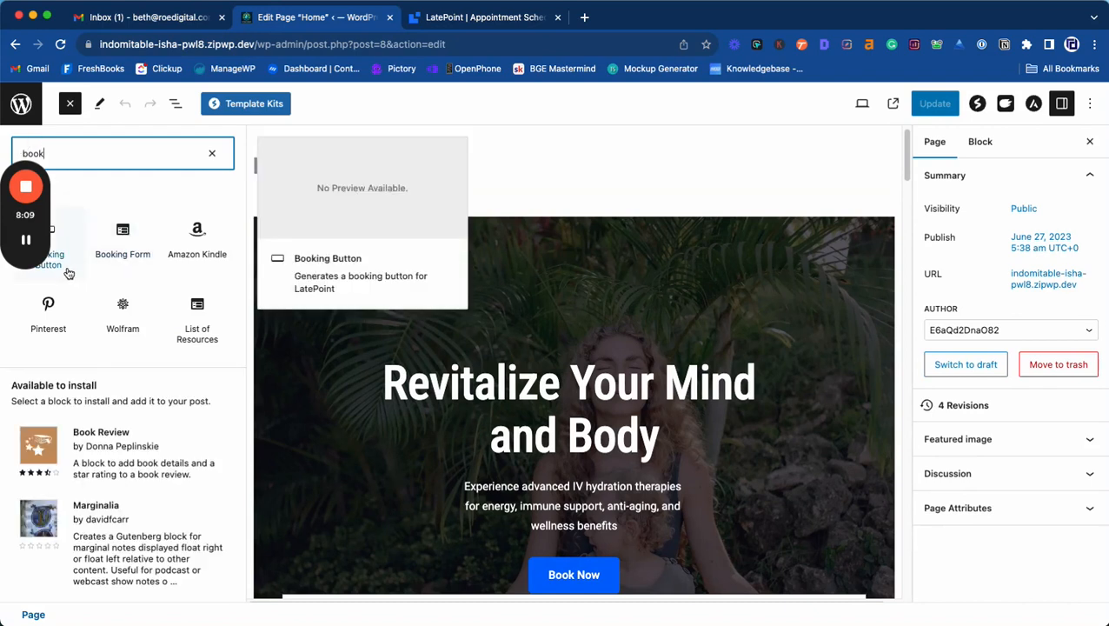
drag(47, 242, 560, 504)
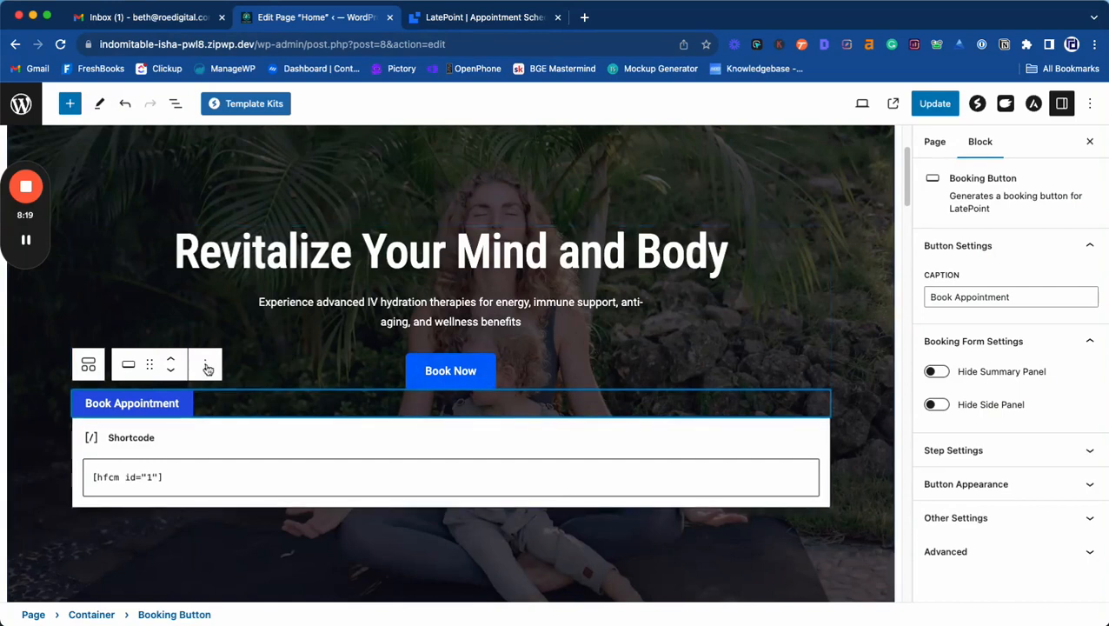
click(515, 372)
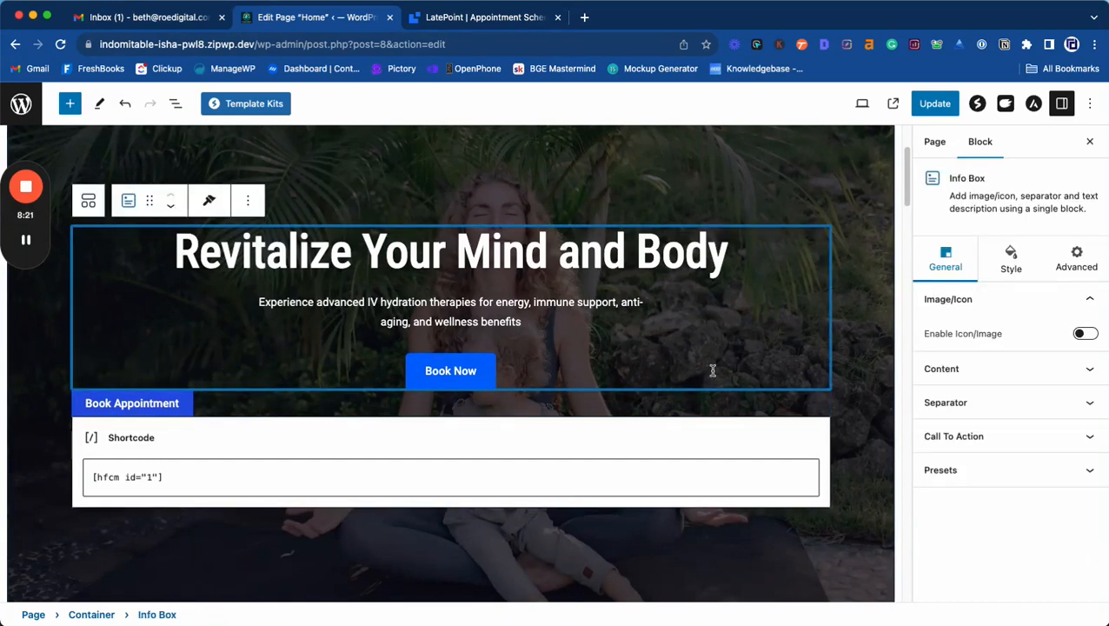
click(931, 109)
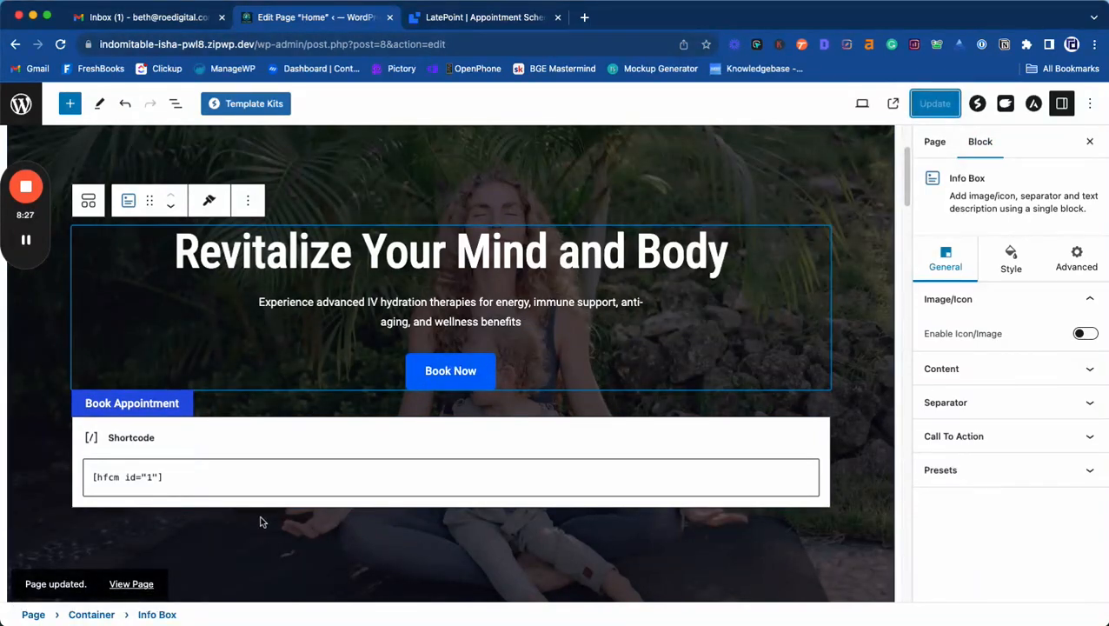
View the published Home page and test the Book Appointment button, closing the booking form after checking it
click(137, 583)
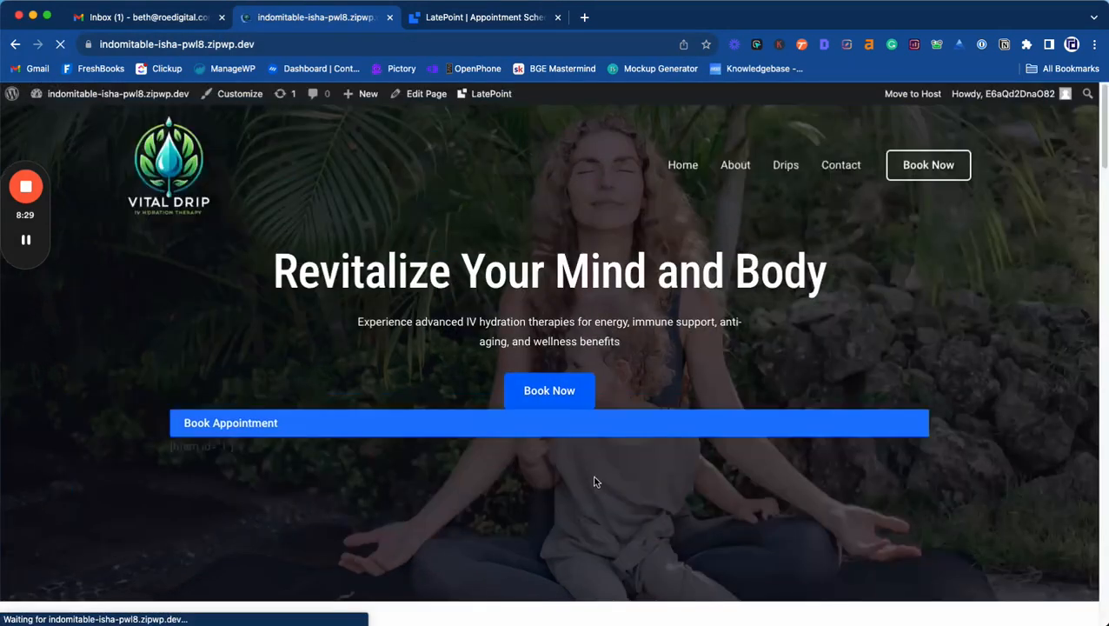
click(233, 430)
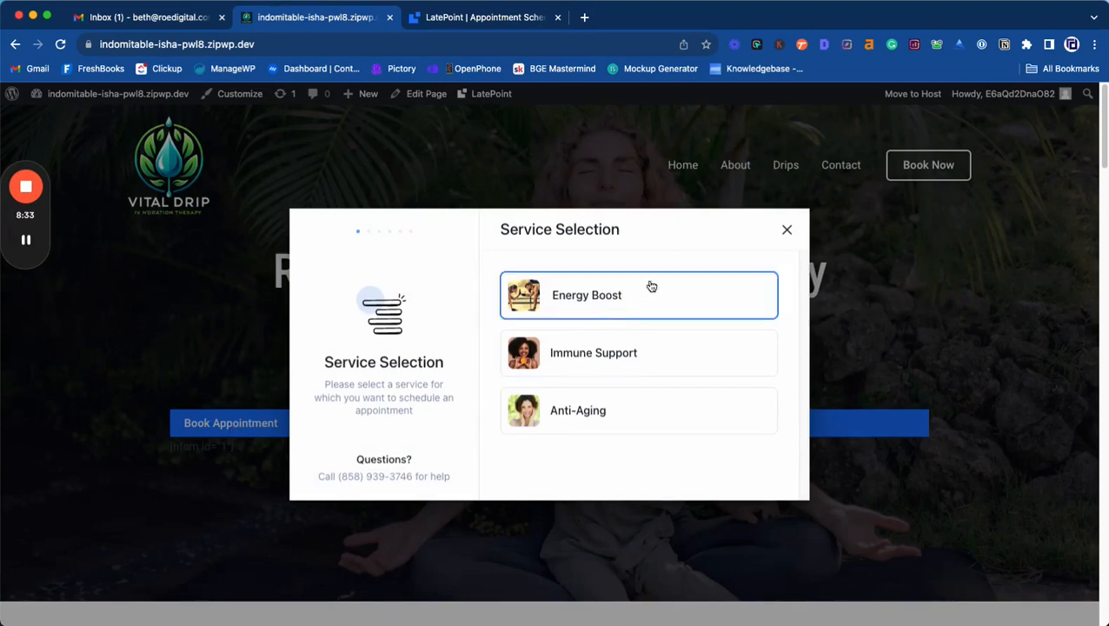
click(787, 231)
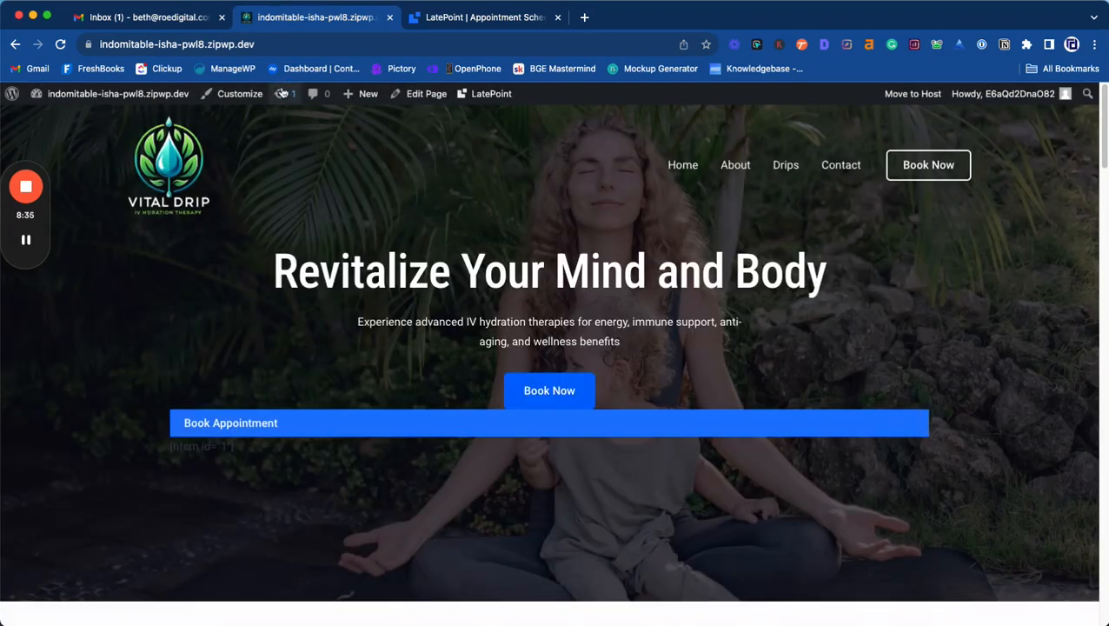
Reopen the Home page for editing and delete the Shortcode block beneath the Book Appointment button
click(424, 94)
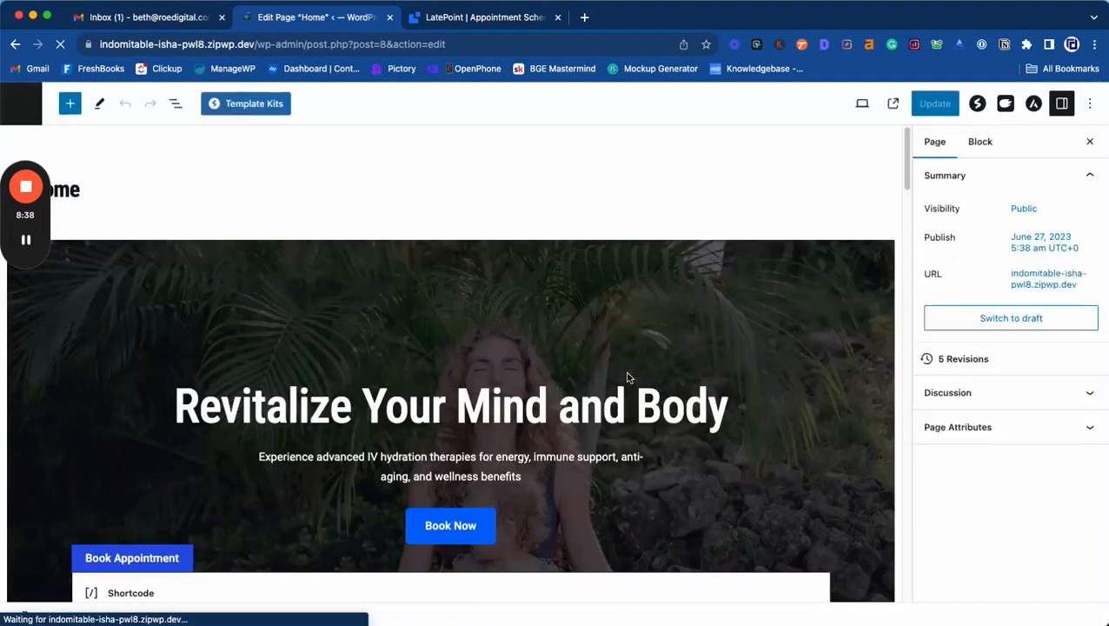
scroll(626, 379, down, 5)
click(130, 371)
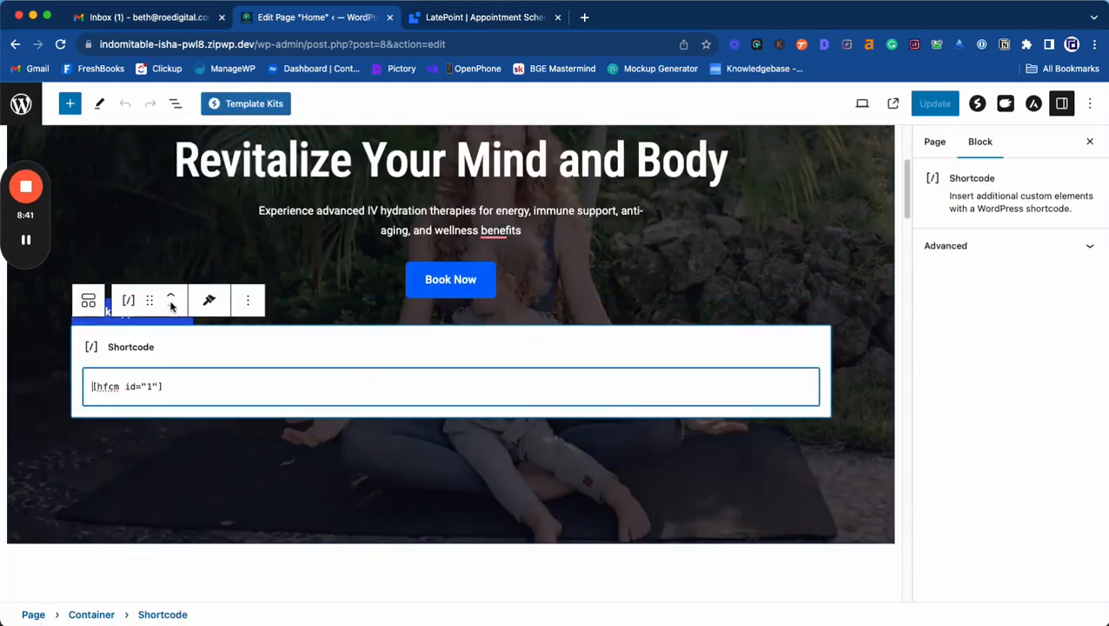
click(257, 309)
click(280, 596)
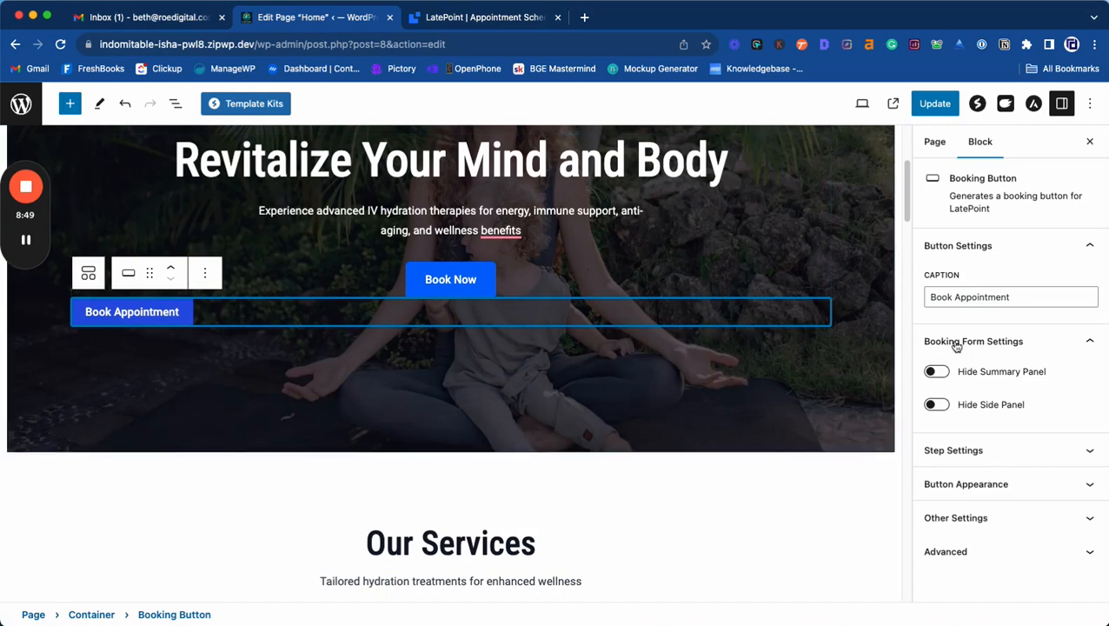
Set the Booking Button's alignment to Center in its button appearance settings
click(999, 484)
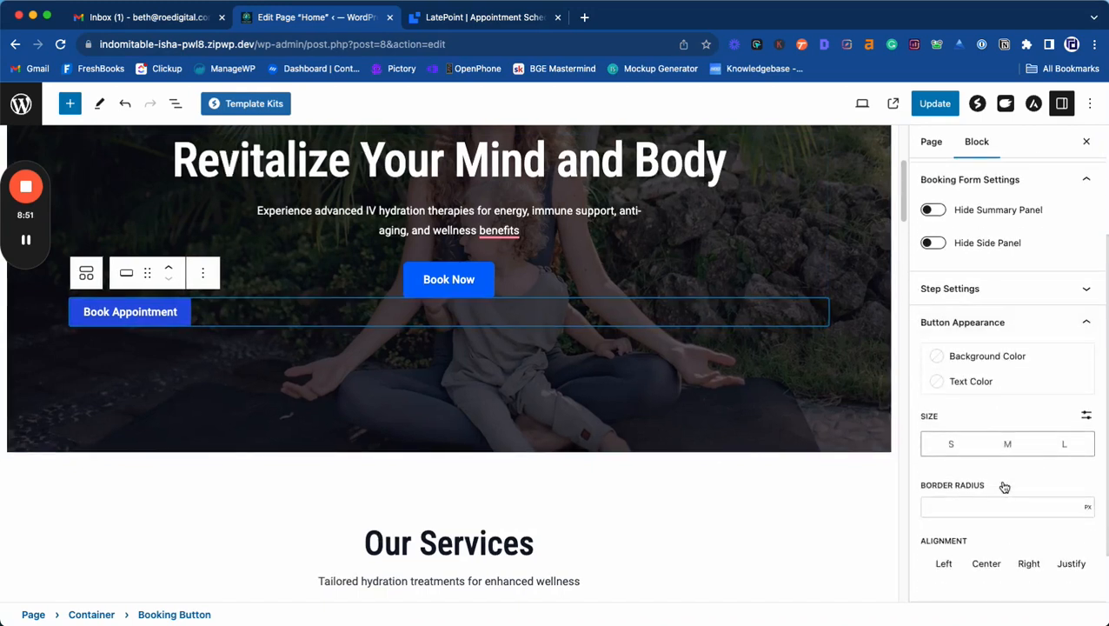
scroll(1003, 487, down, 2)
click(985, 495)
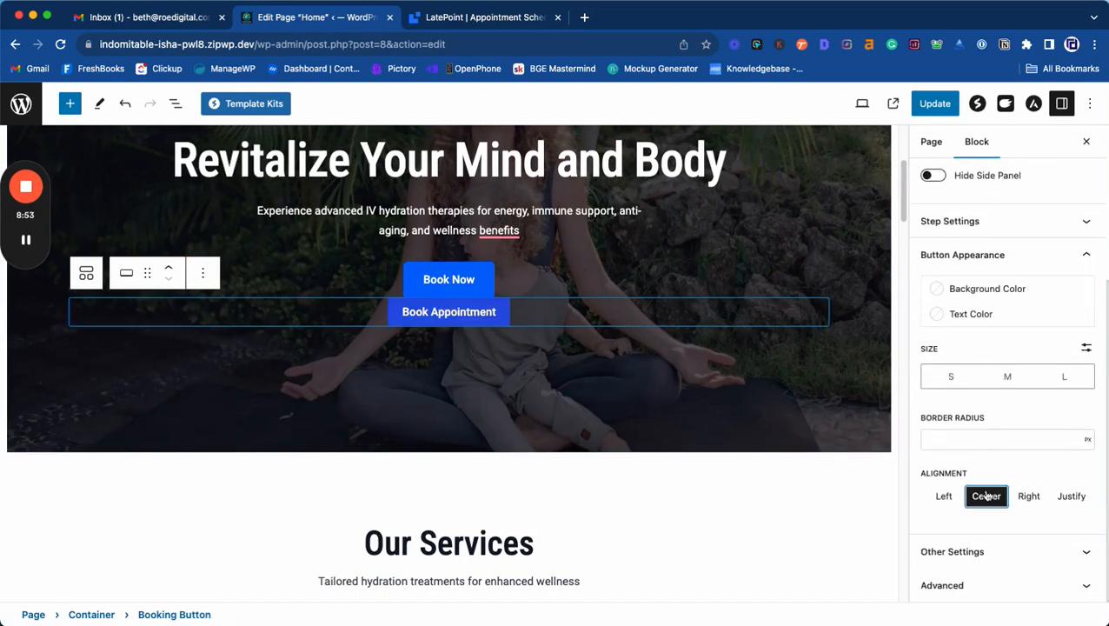
Remove the Book Now button from the hero Info Box by setting its call to action type to None
click(404, 271)
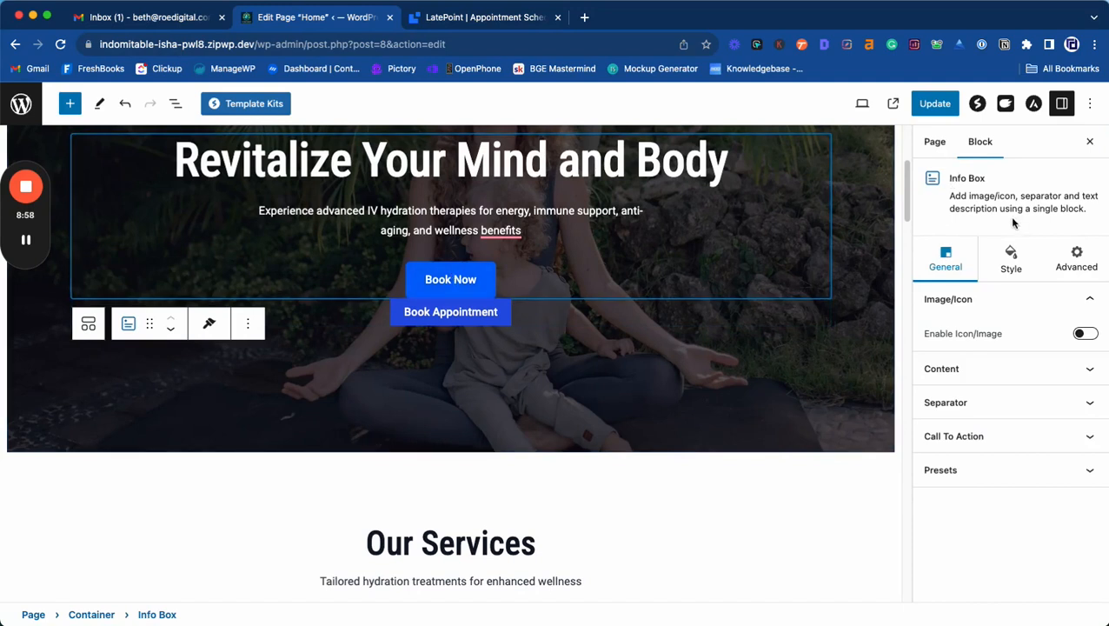
click(981, 436)
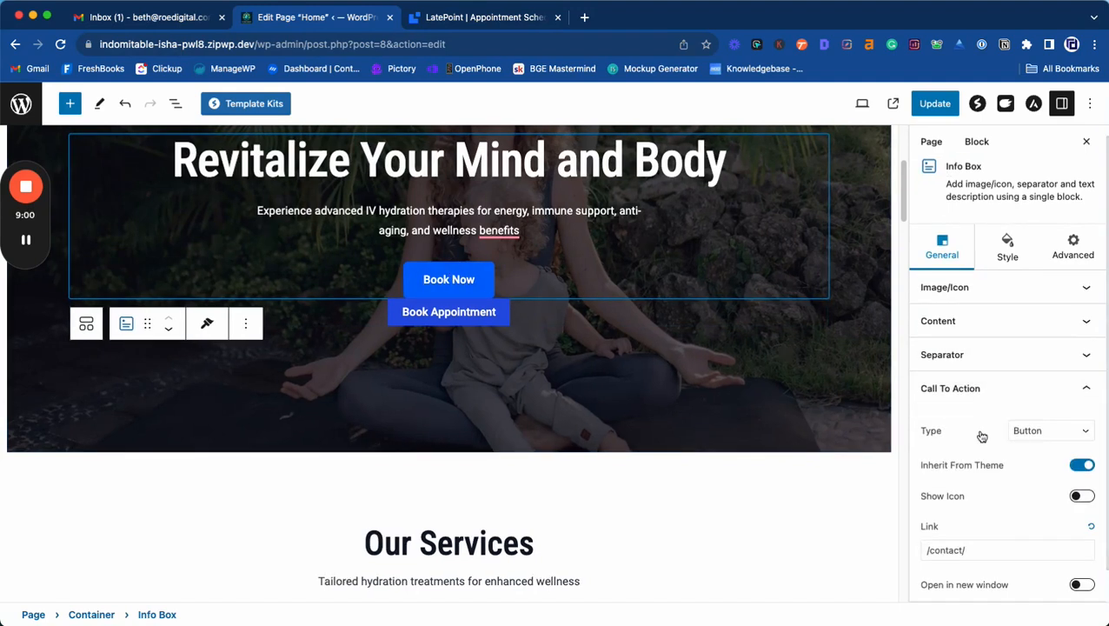
click(1017, 398)
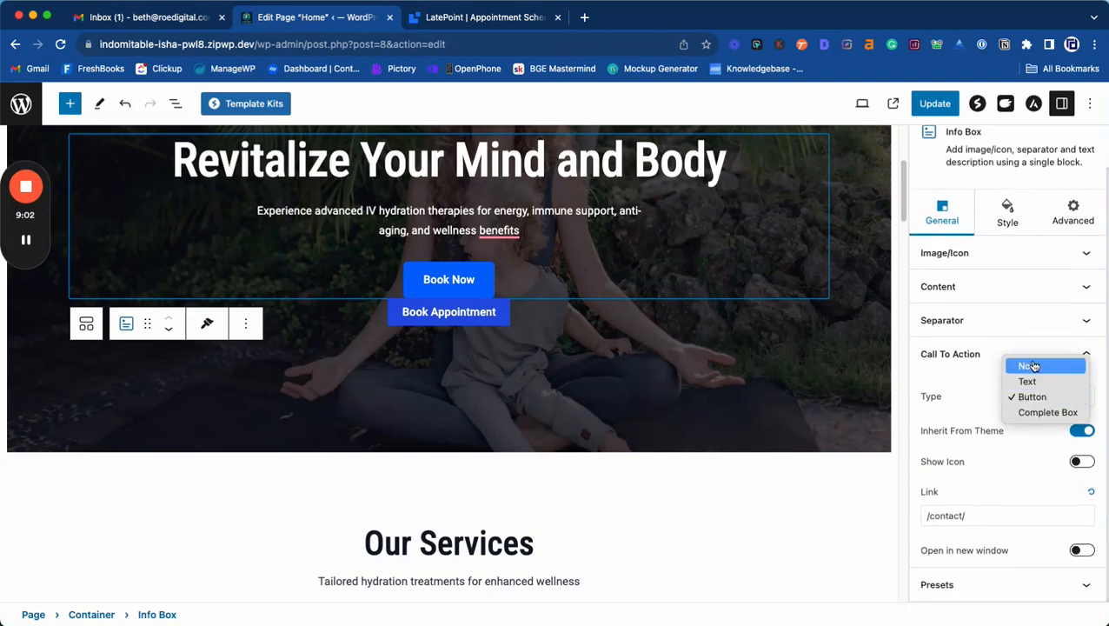
click(574, 319)
Give the Book Appointment button size L and a border radius of 20 px, and update the page
click(540, 280)
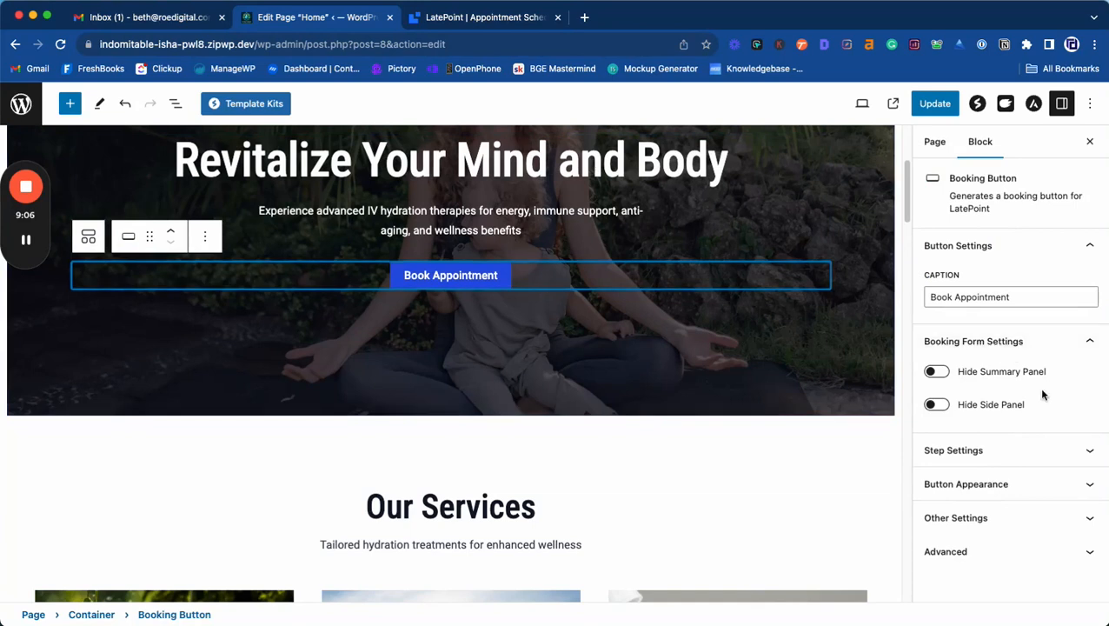
click(1012, 486)
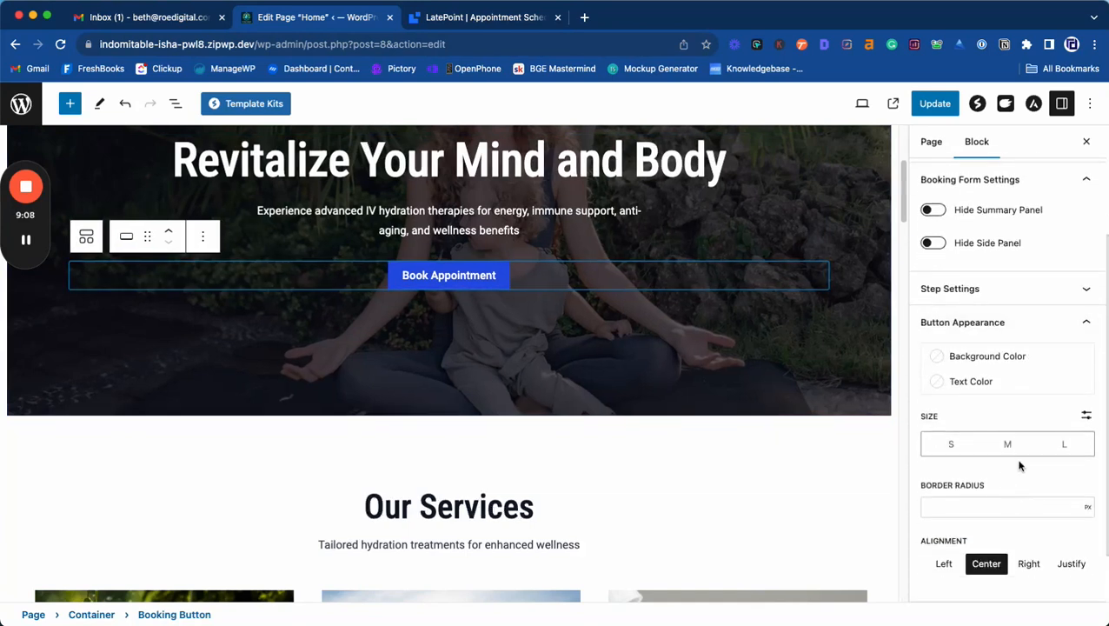
scroll(1015, 478, down, 2)
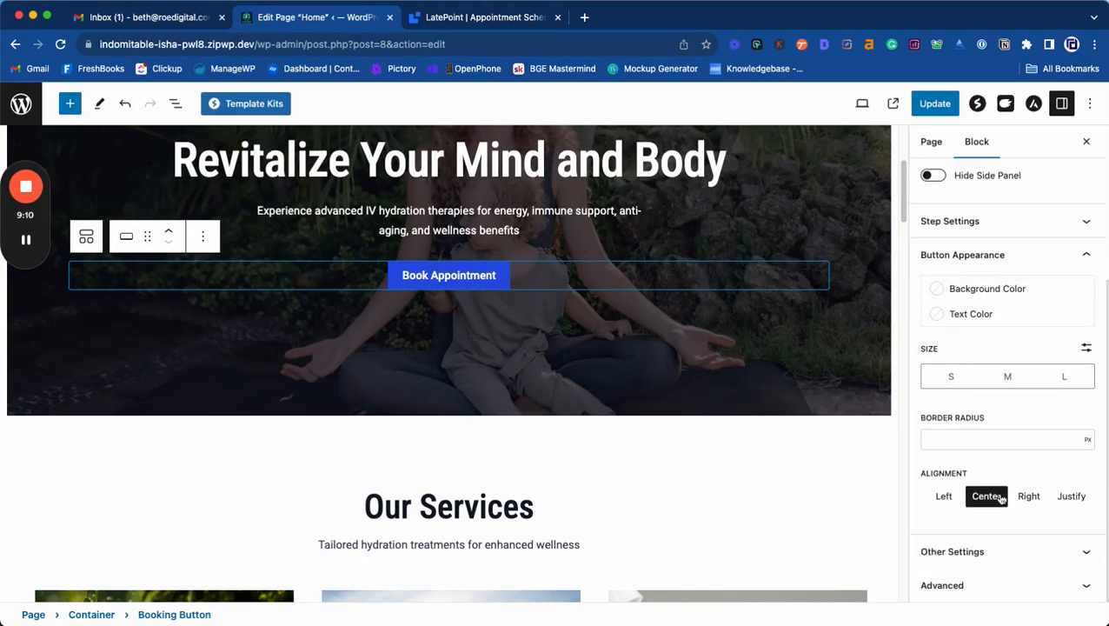
click(1062, 377)
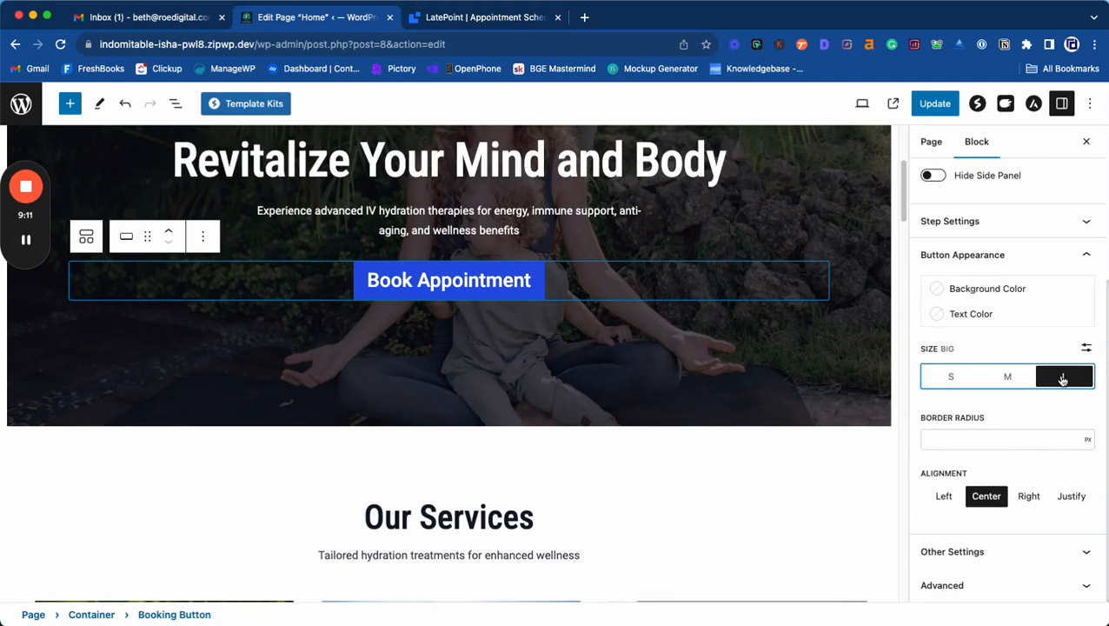
click(977, 439)
text(20)
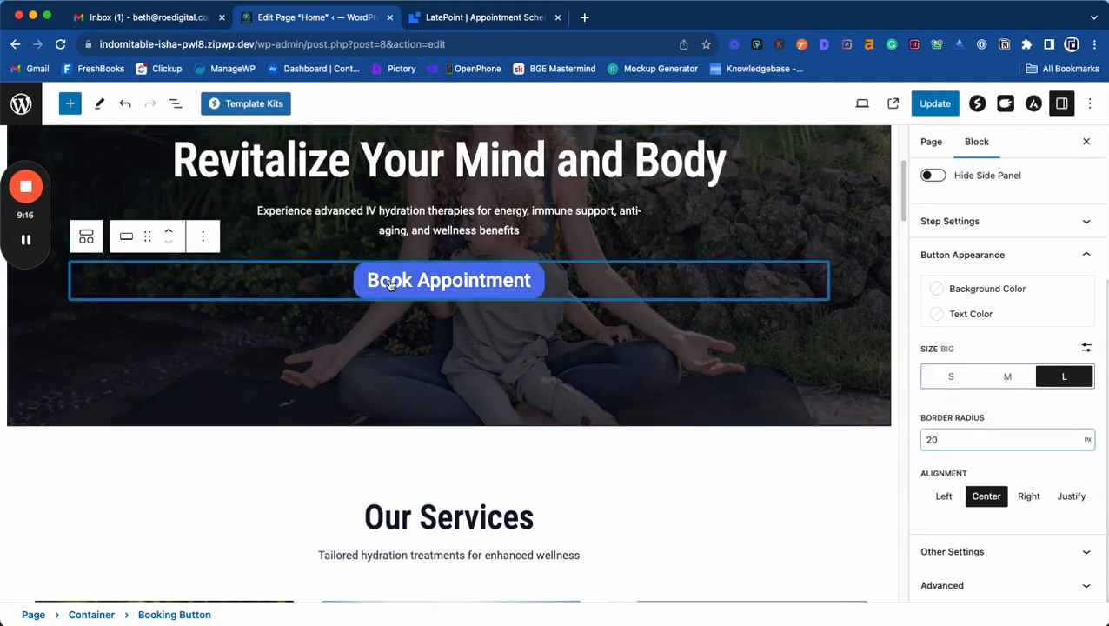
click(934, 103)
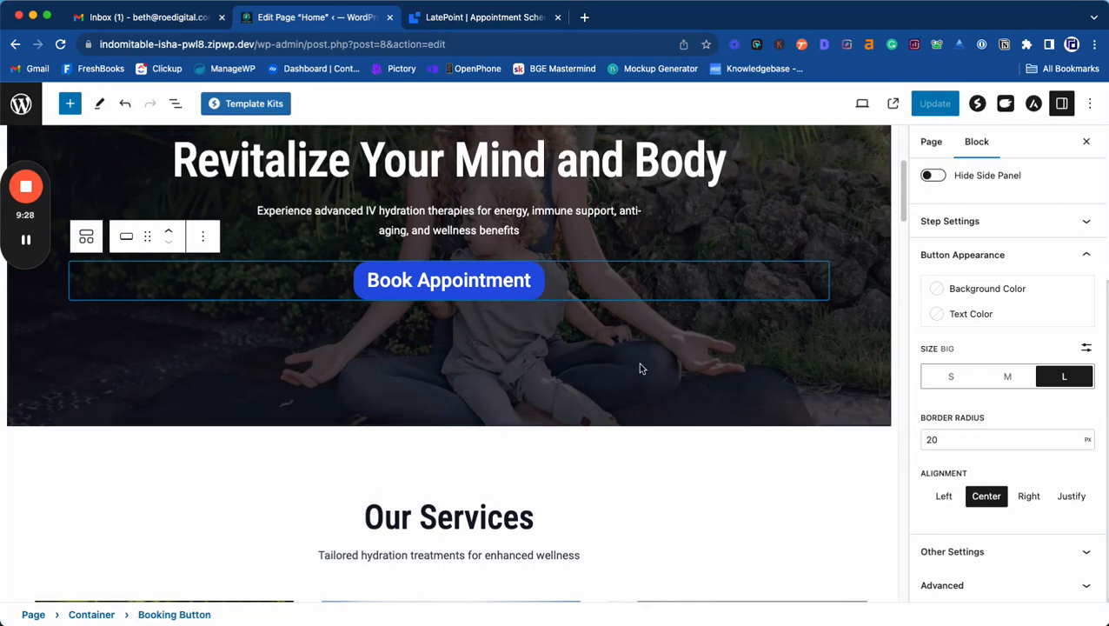
View the live Home page and start a test booking with the Book Appointment button
scroll(730, 256, up, 5)
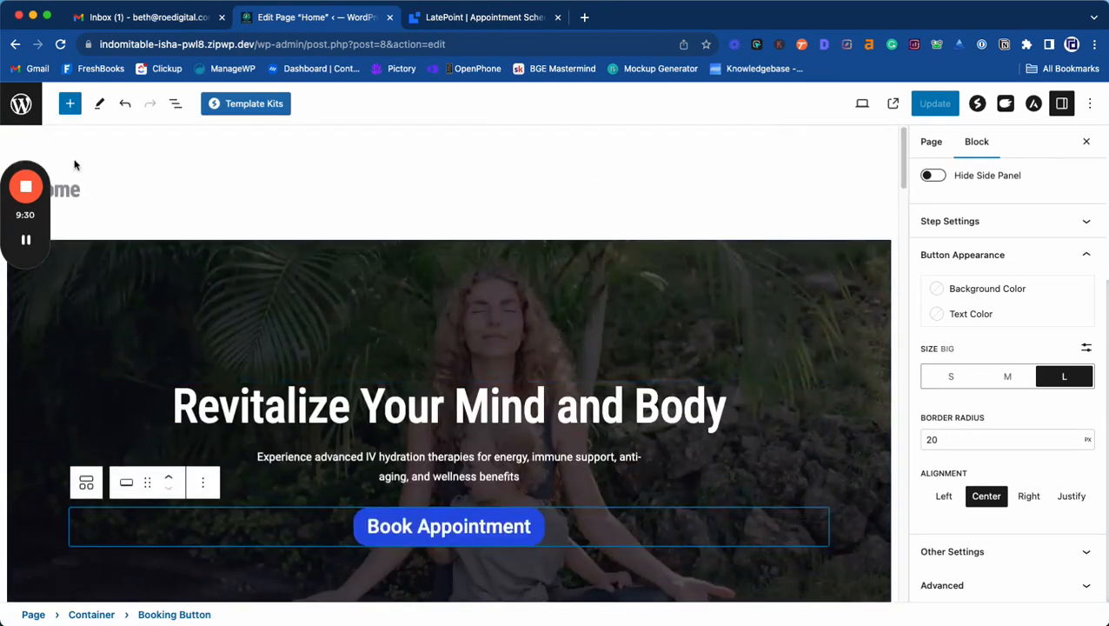
click(893, 104)
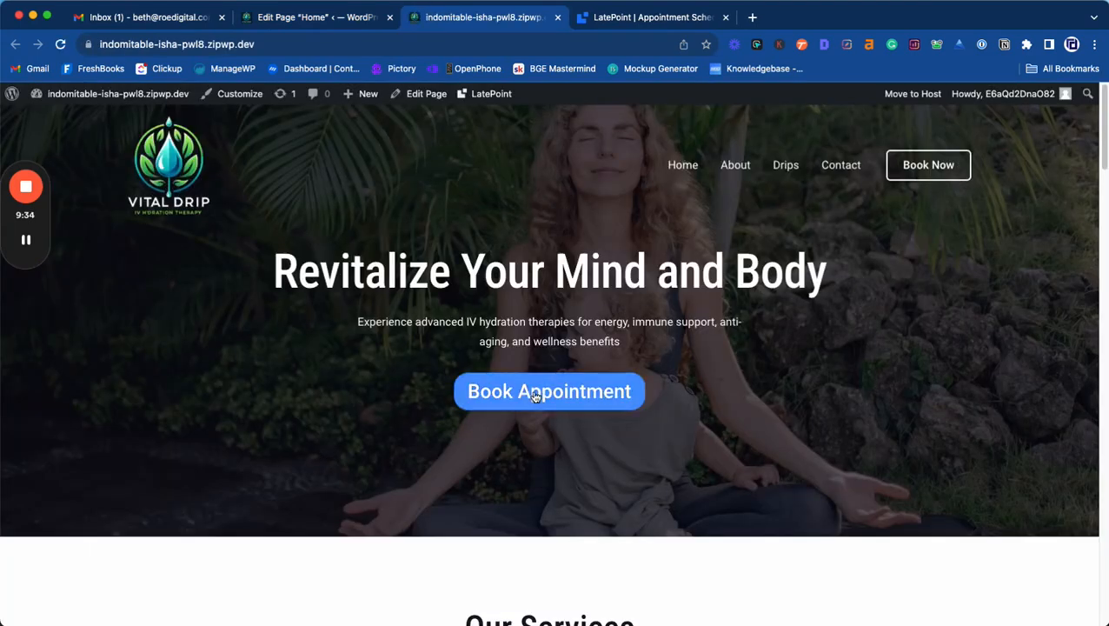
click(535, 397)
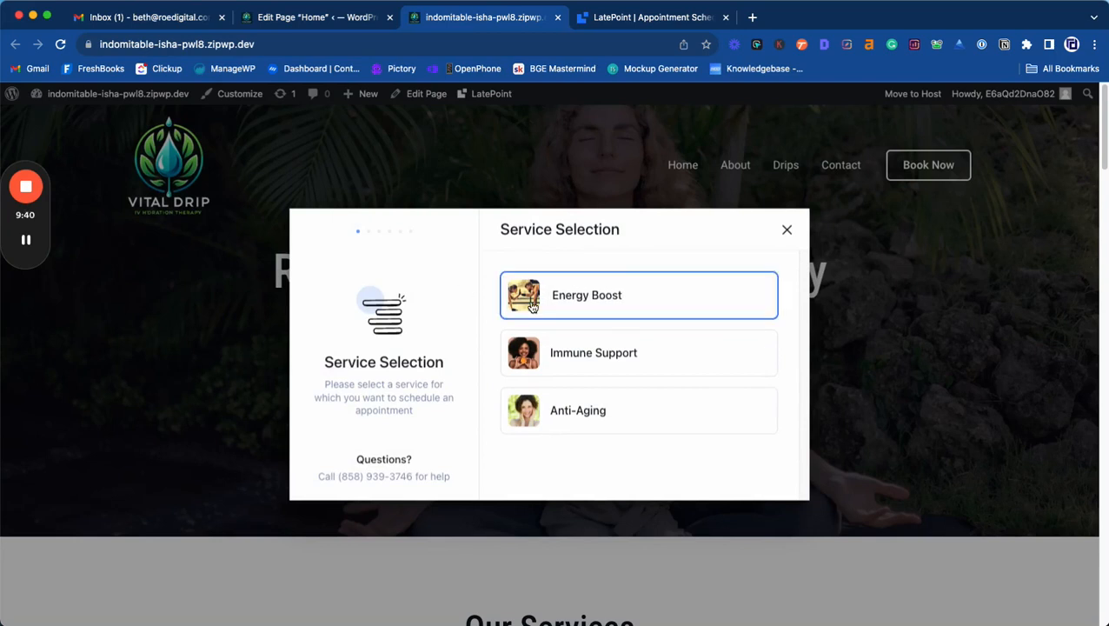
Choose the Energy Boost service, the listed agent, and the November 16, 10:00am slot for the booking
click(582, 311)
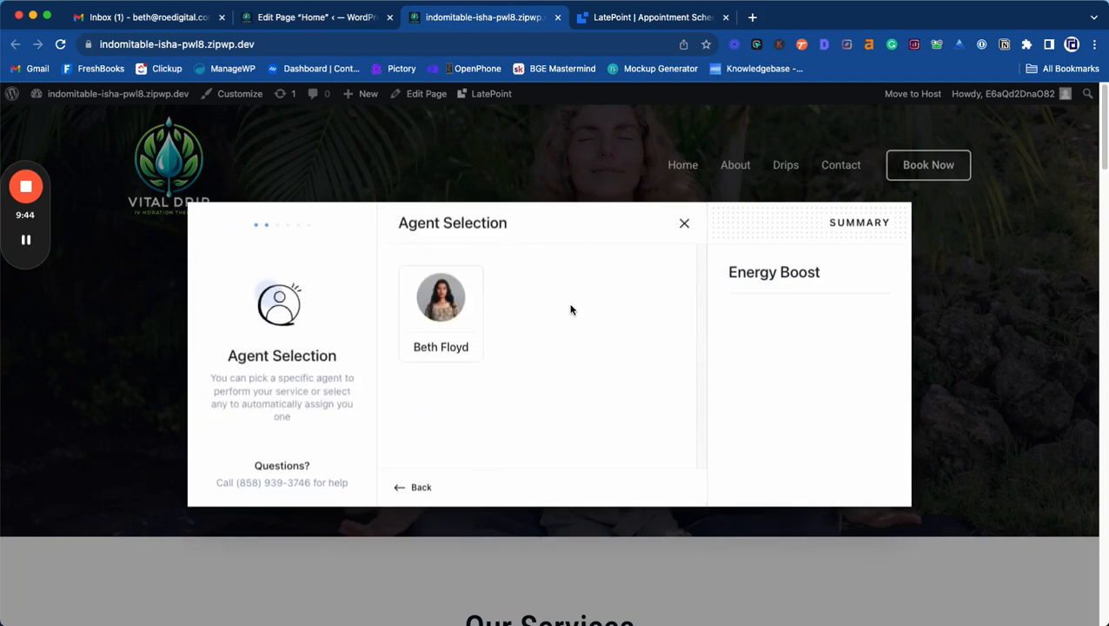
click(451, 315)
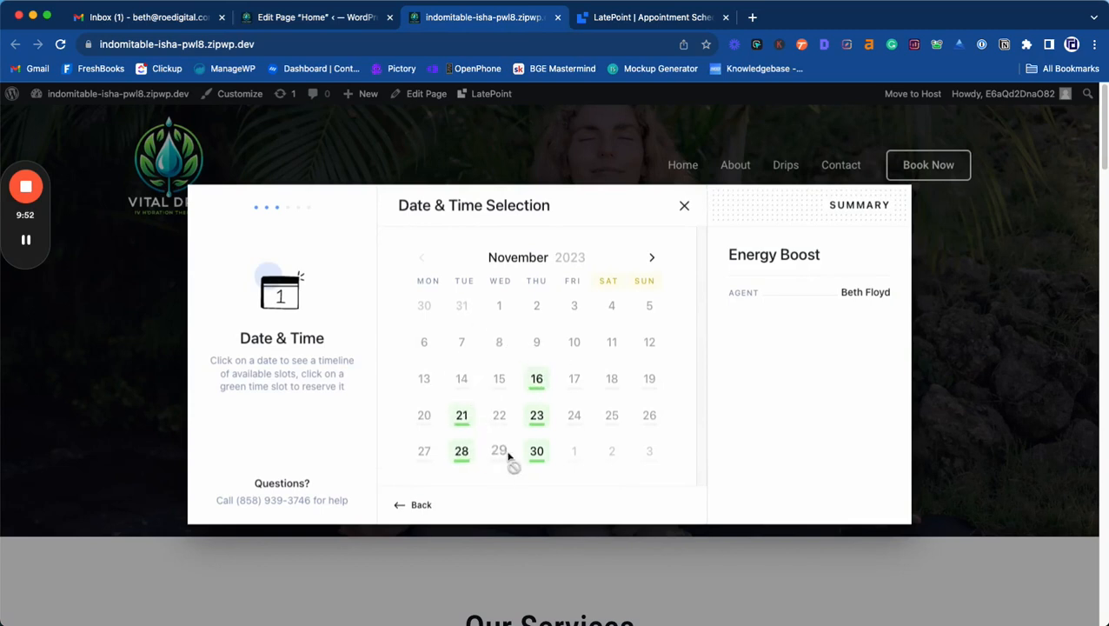
click(538, 381)
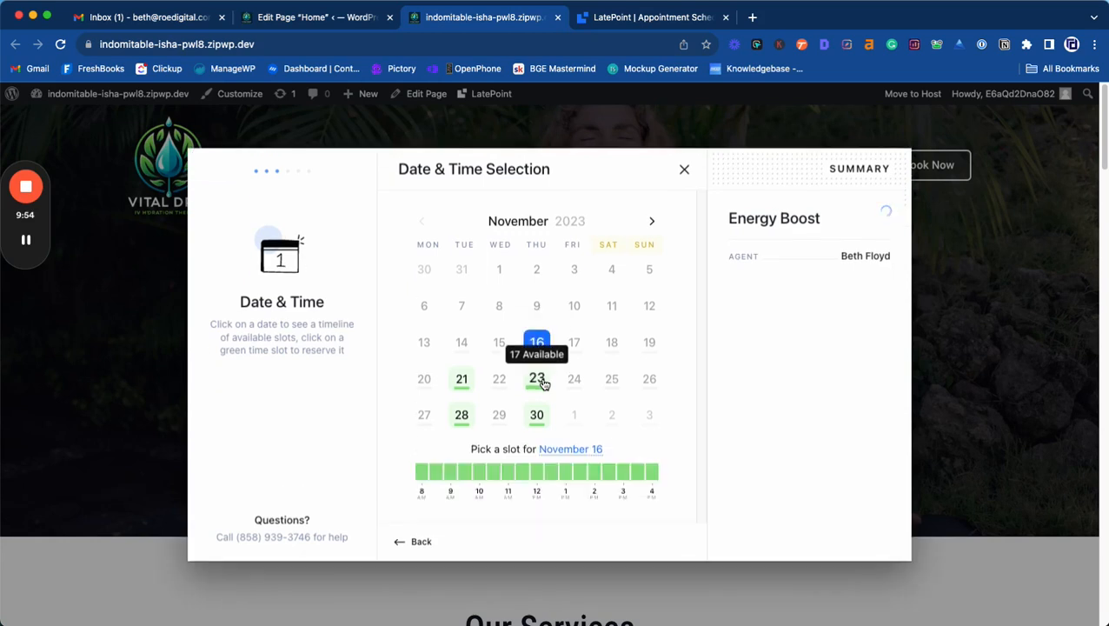
click(480, 473)
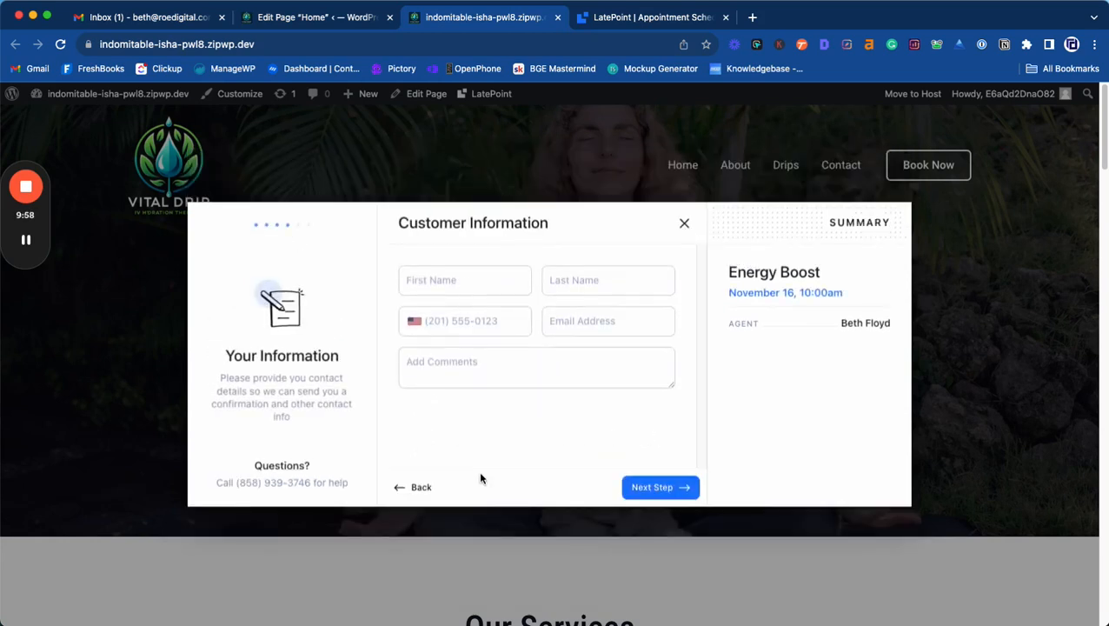
Fill in the customer's name, phone and e-mail from the saved profile, add the comment "test", and submit the booking
click(463, 283)
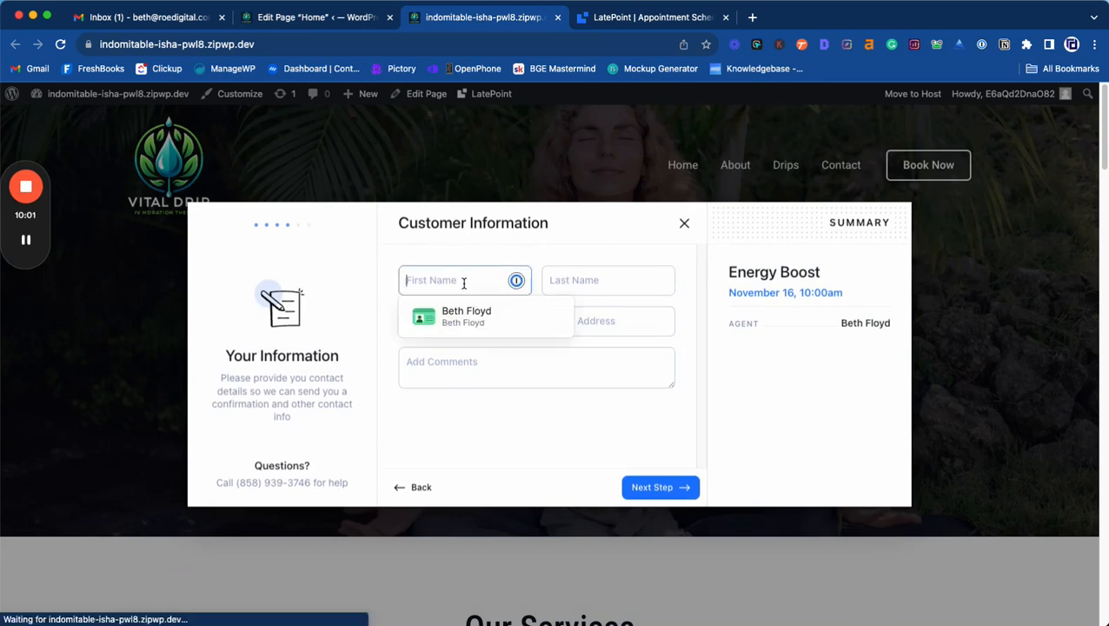
click(462, 310)
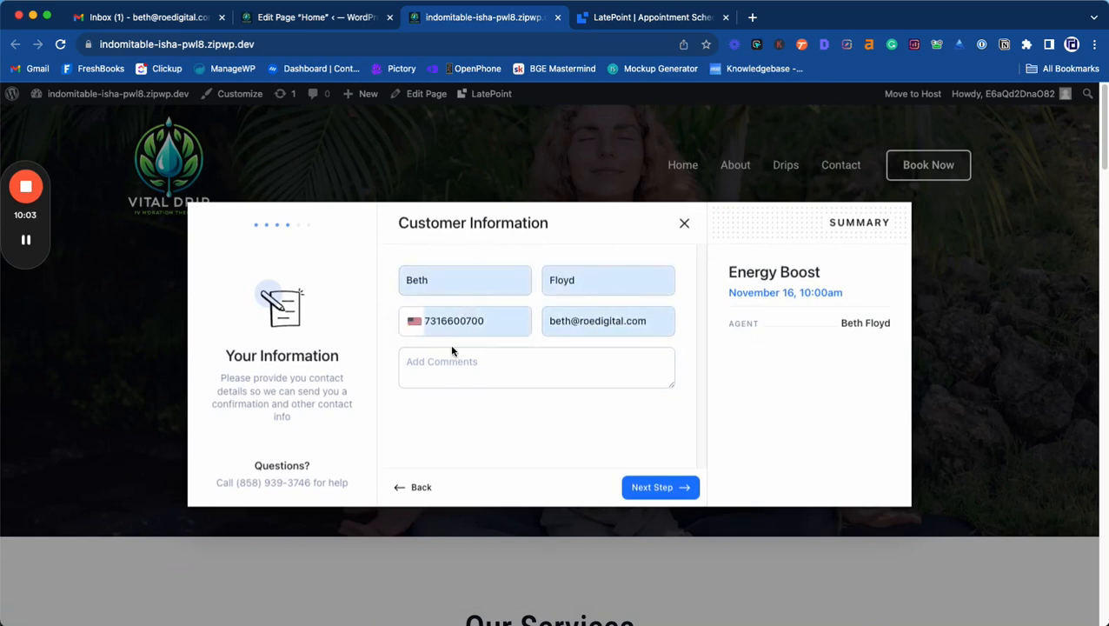
text(test)
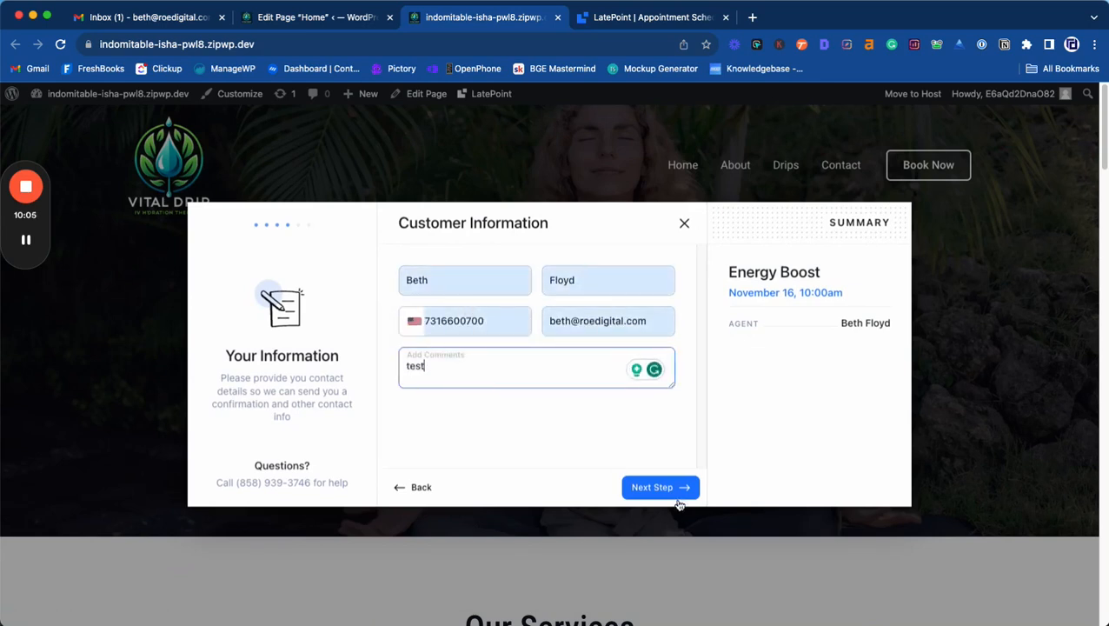
click(673, 495)
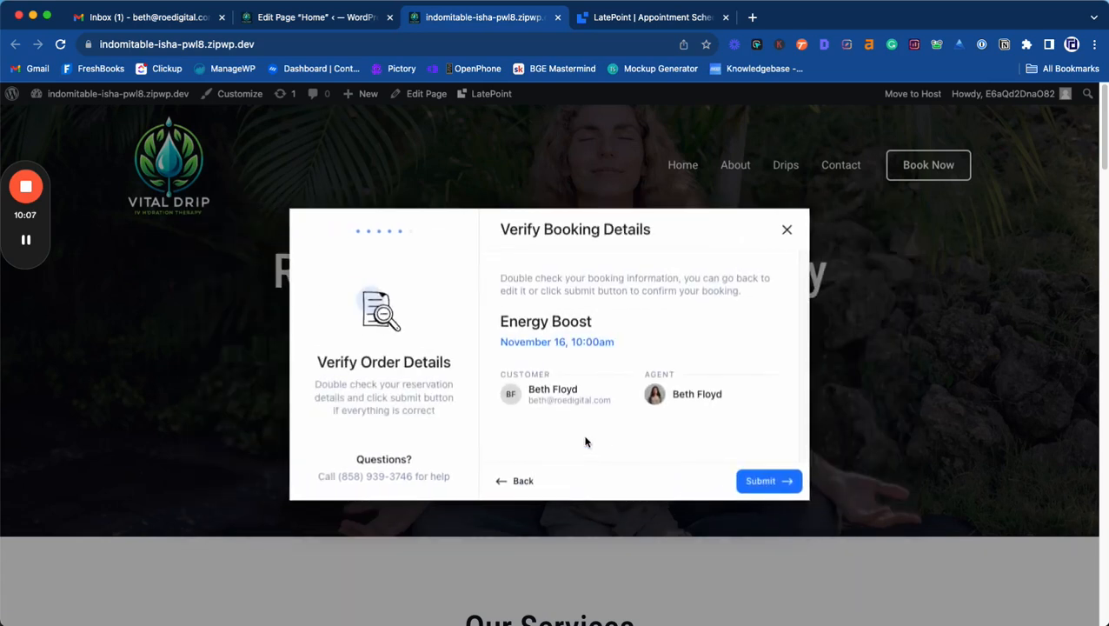
click(754, 480)
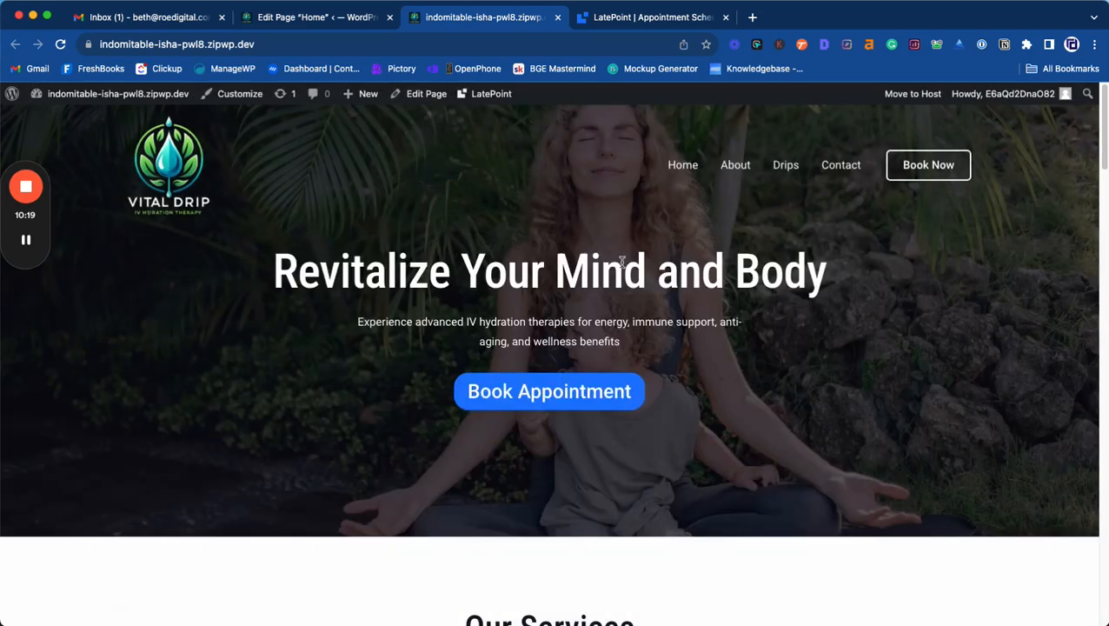
Return to the LatePoint dashboard in WordPress admin and inspect the details of the upcoming Energy Boost appointment
mouse_move(69, 93)
click(62, 119)
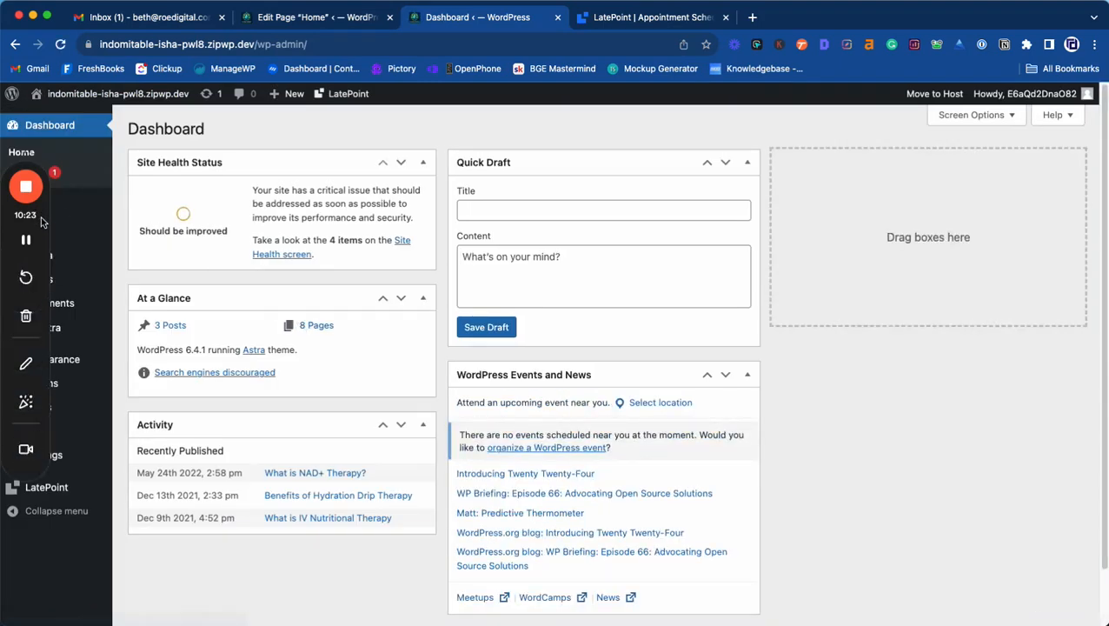
mouse_move(78, 270)
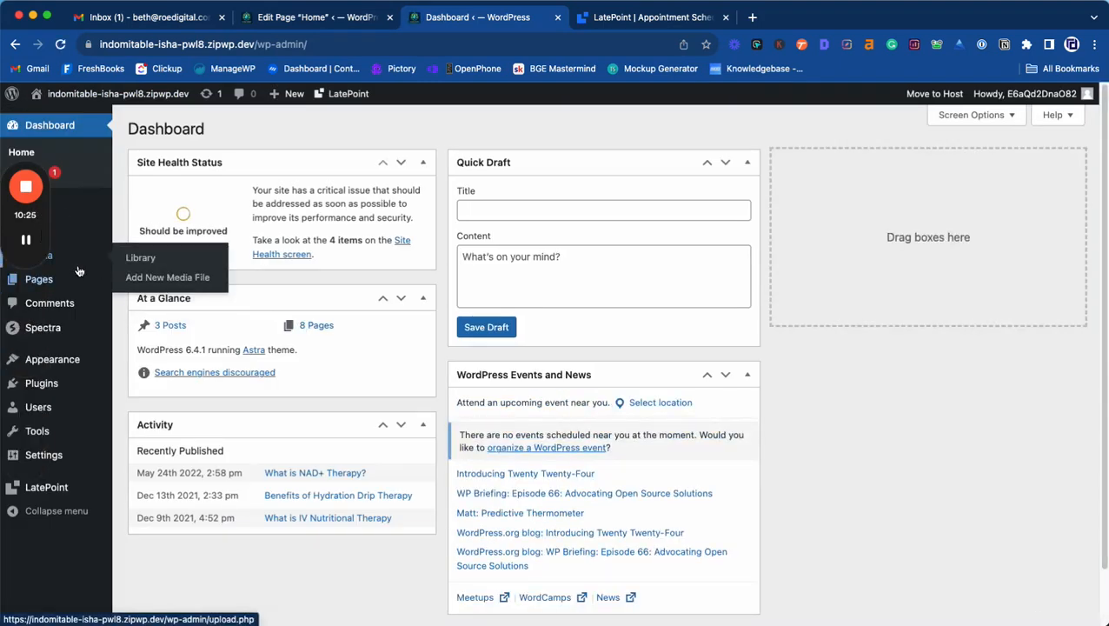
click(48, 487)
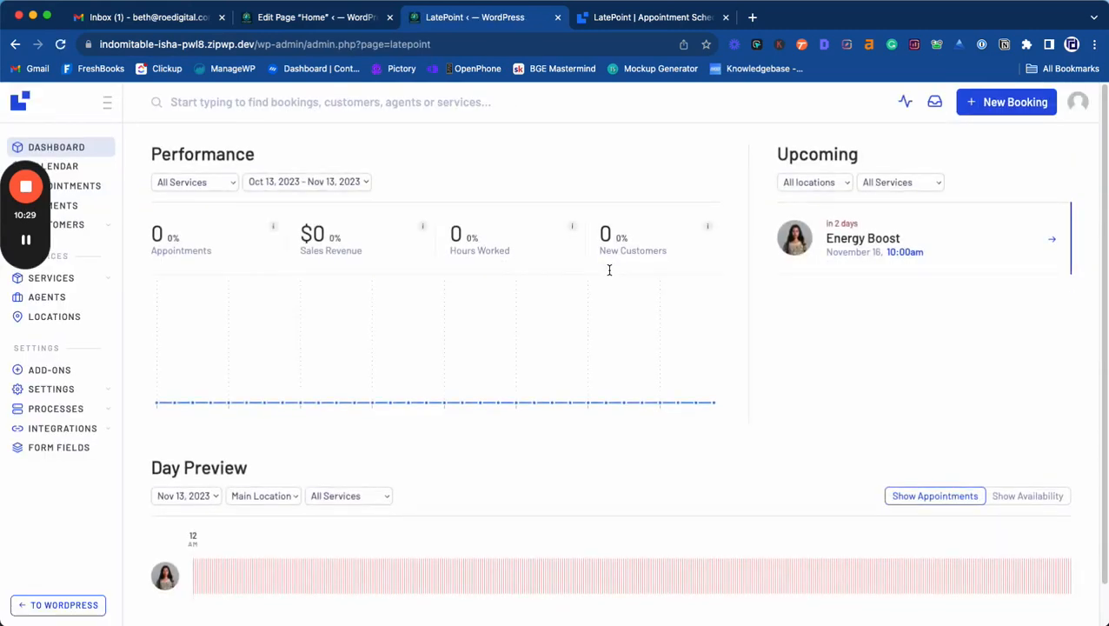
click(833, 253)
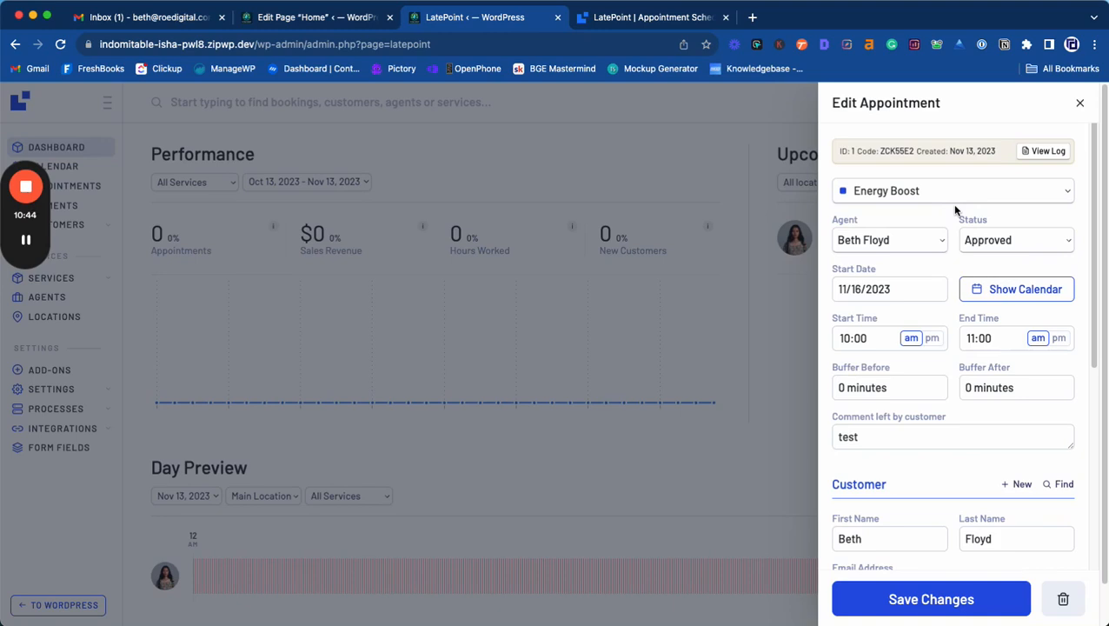
click(1080, 103)
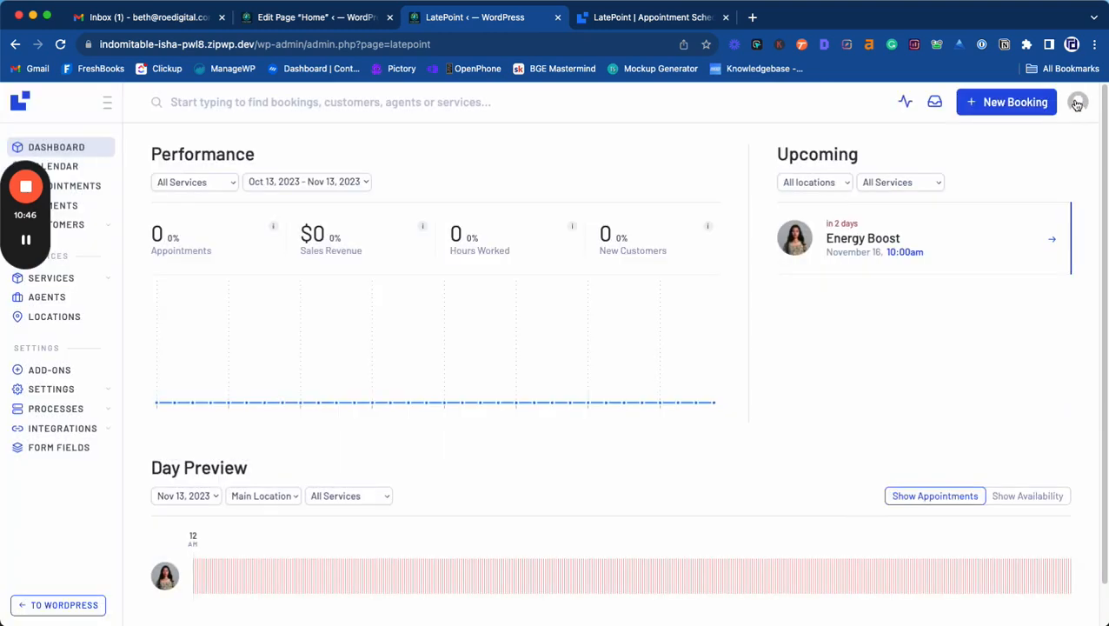
Browse the full list of LatePoint add-ons, reviewing their descriptions and prices
mouse_move(62, 415)
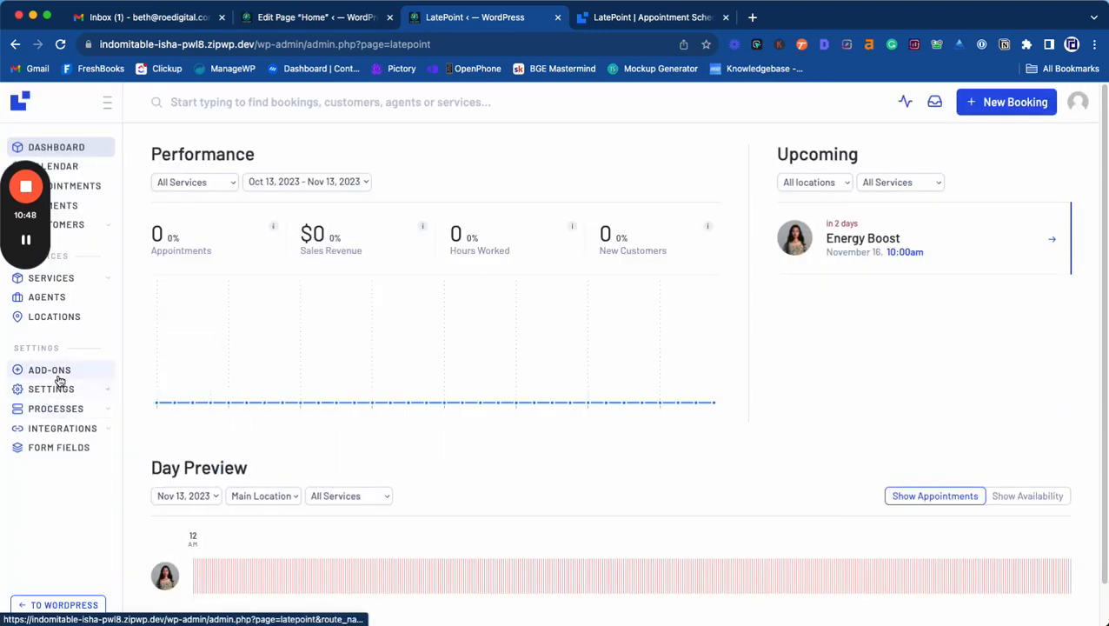
click(61, 372)
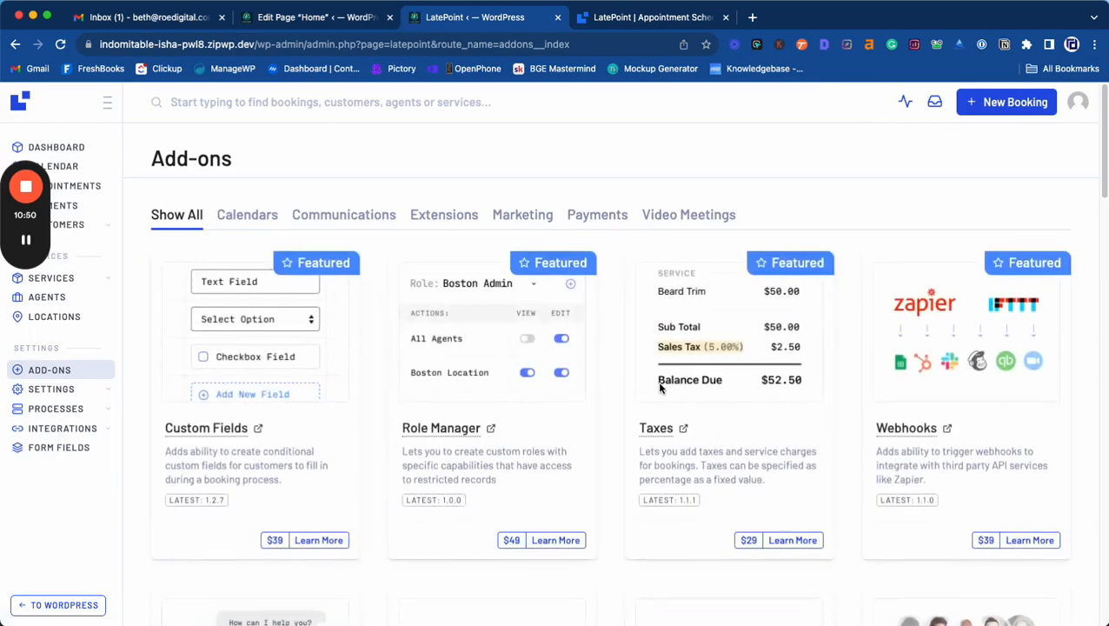
scroll(503, 430, down, 10)
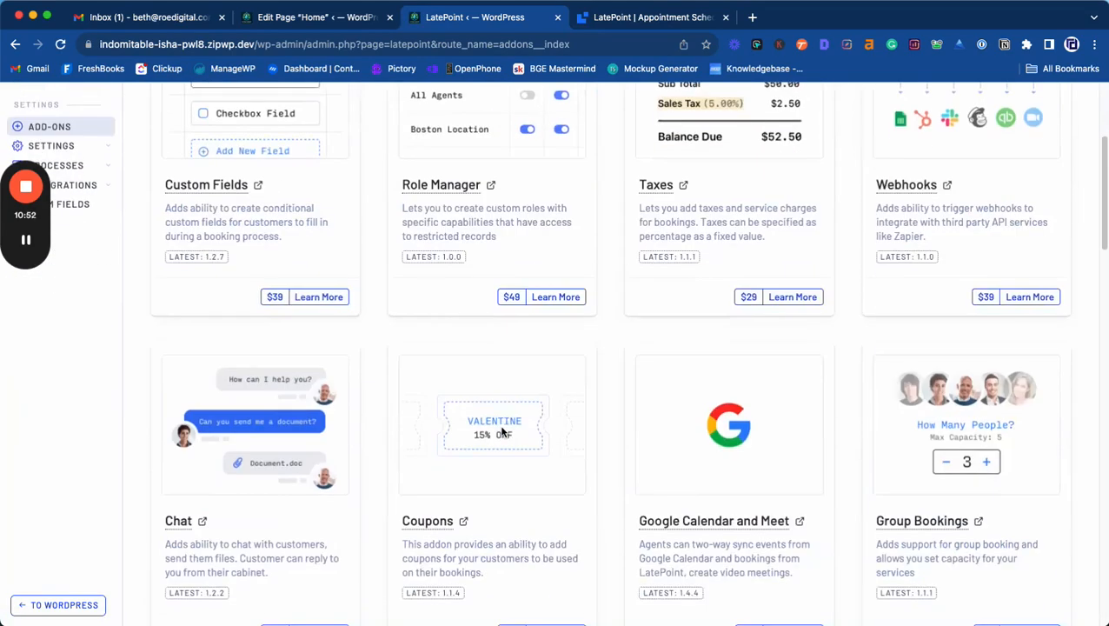
scroll(501, 432, down, 3)
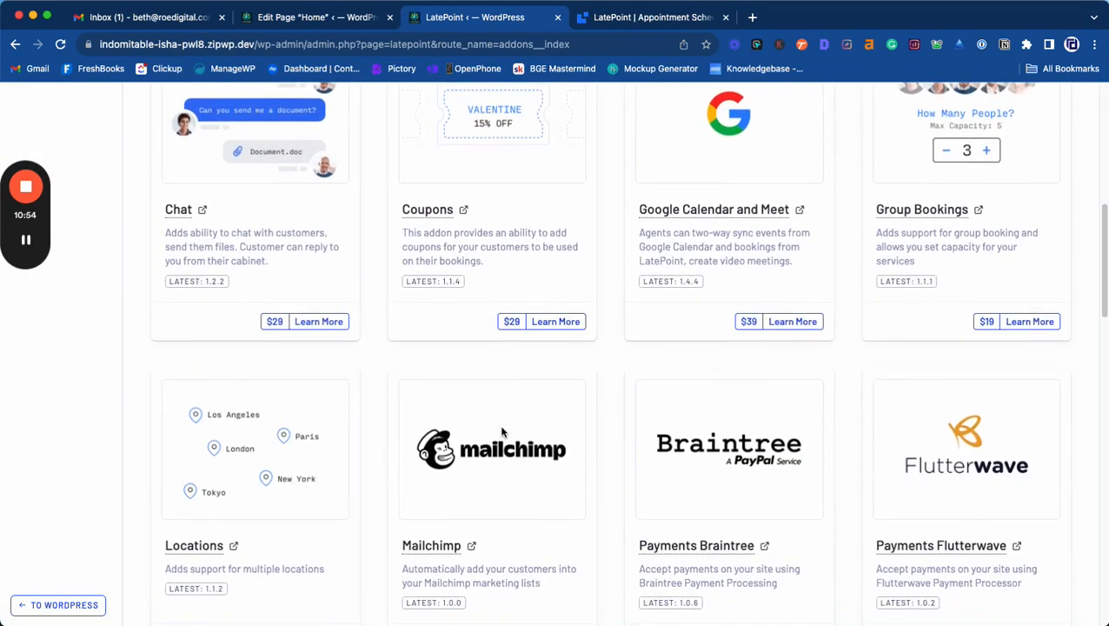
scroll(501, 432, down, 15)
scroll(502, 432, down, 6)
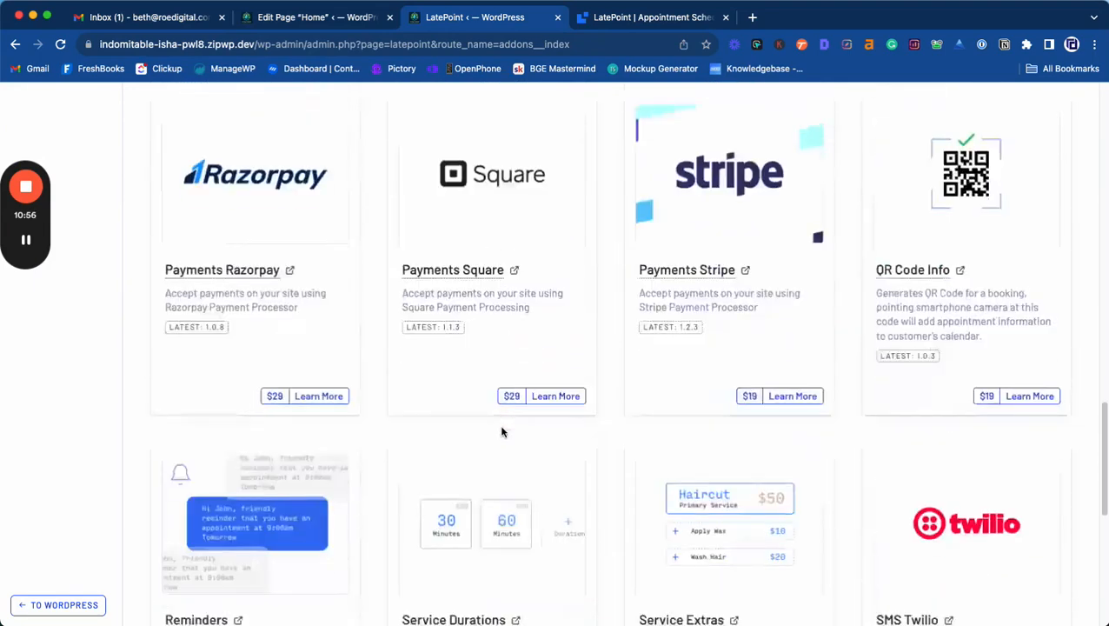
scroll(502, 432, down, 1)
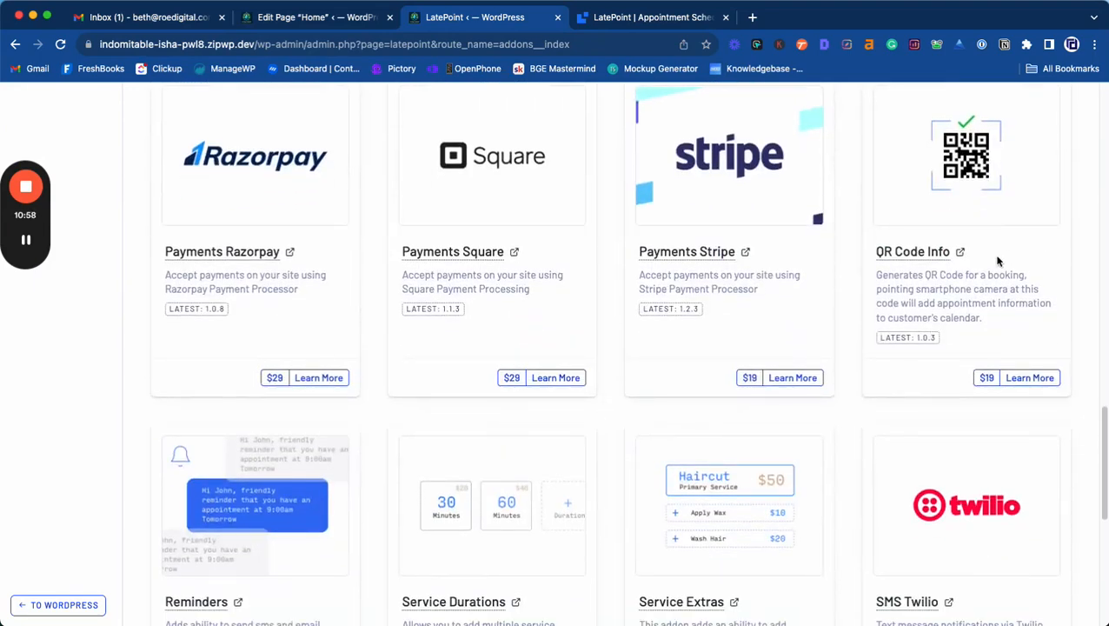
scroll(856, 383, down, 5)
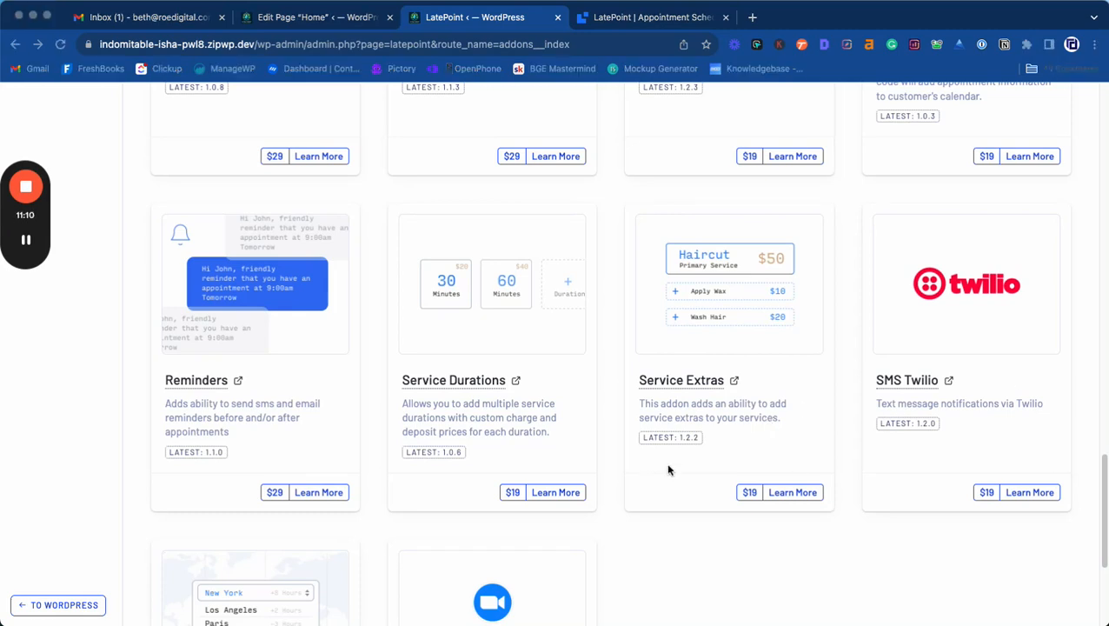
scroll(729, 451, down, 1)
scroll(729, 451, down, 5)
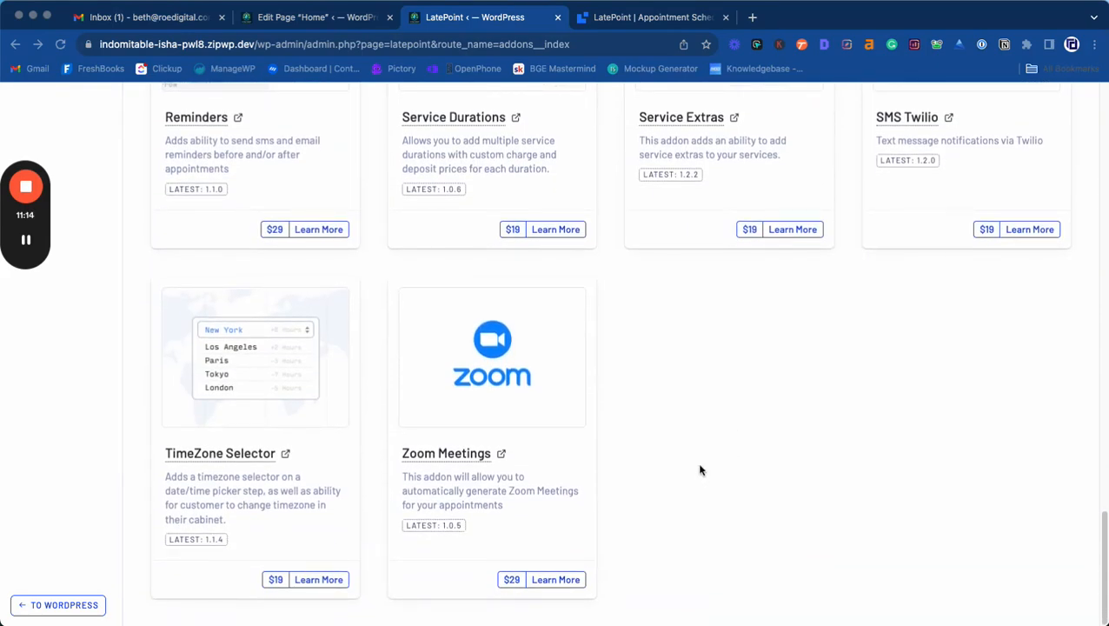
scroll(700, 470, up, 20)
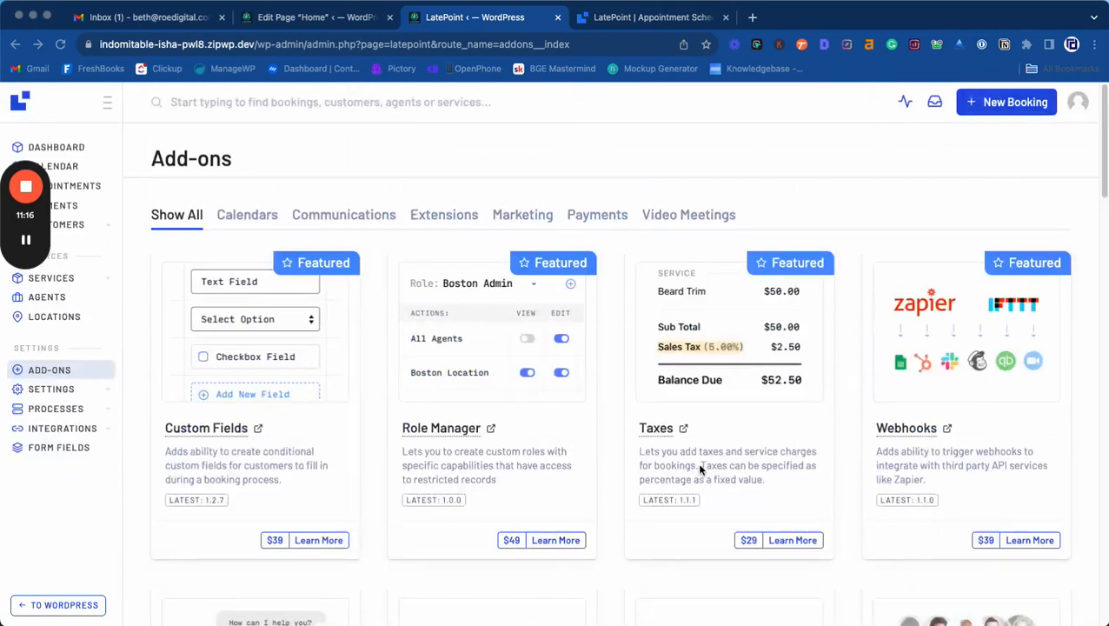